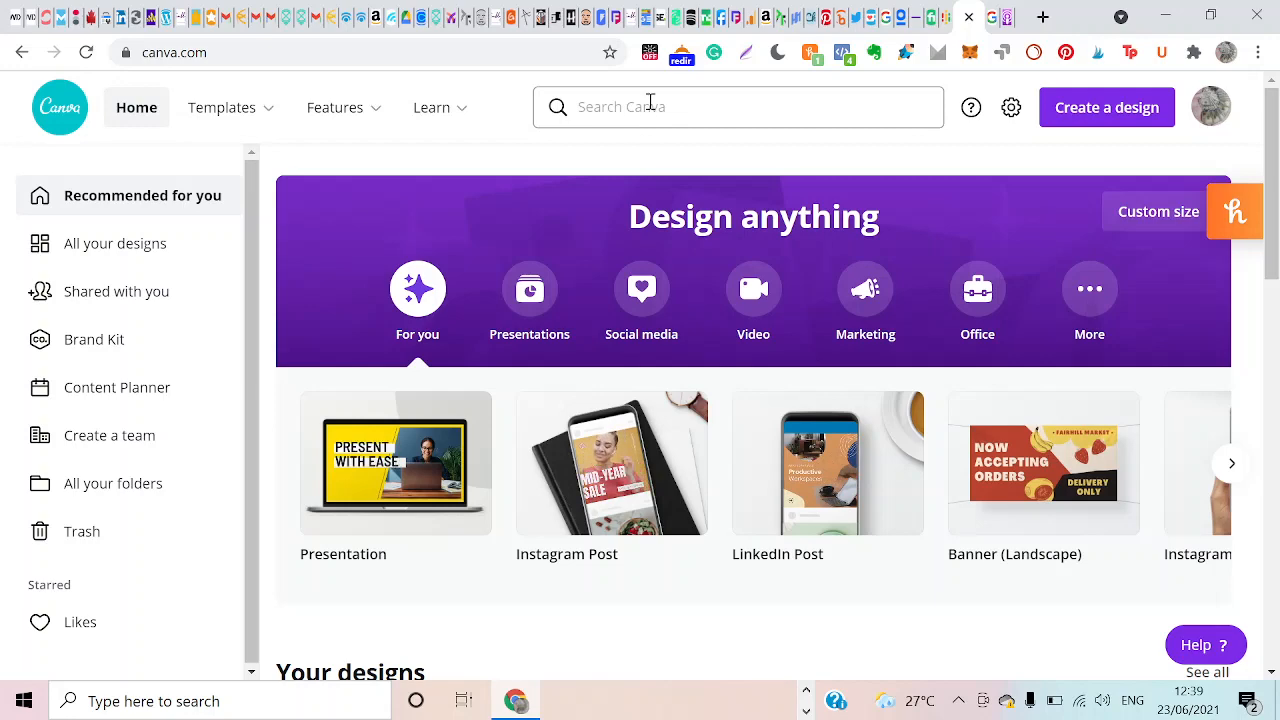
Search for "website" and open the suggested Mobile-First Website template category.
click(650, 103)
text(website)
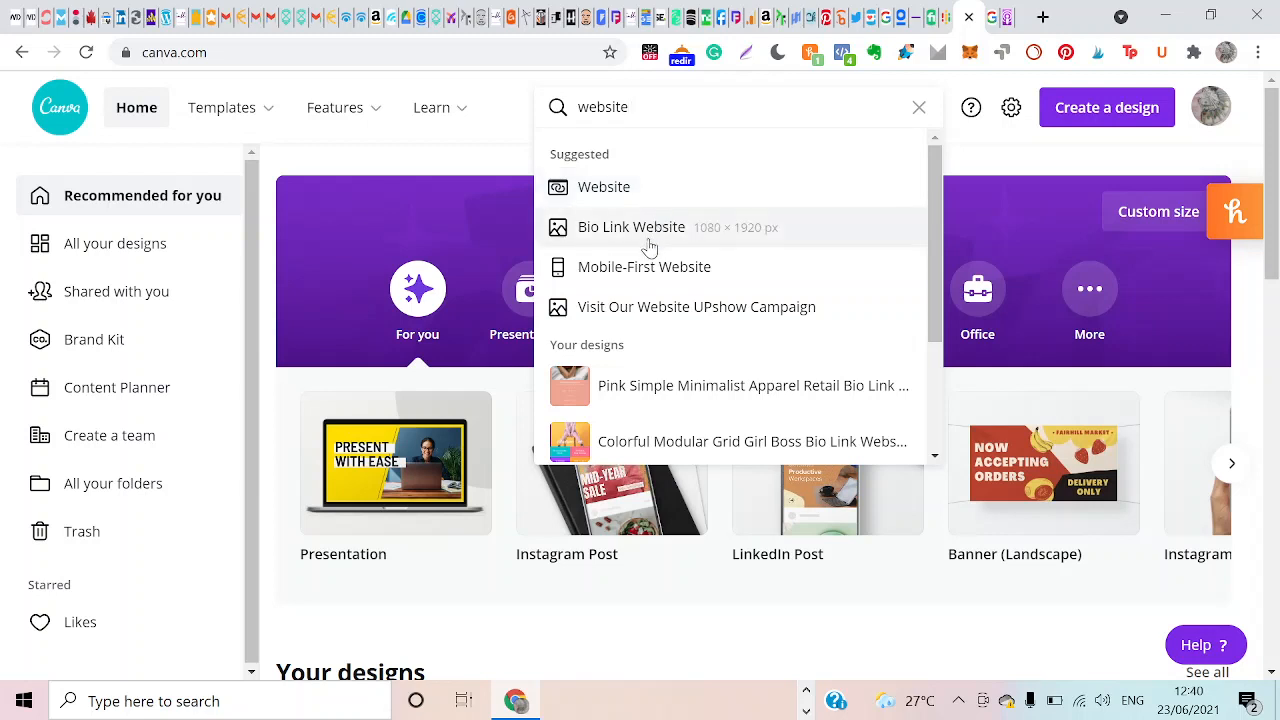
click(713, 286)
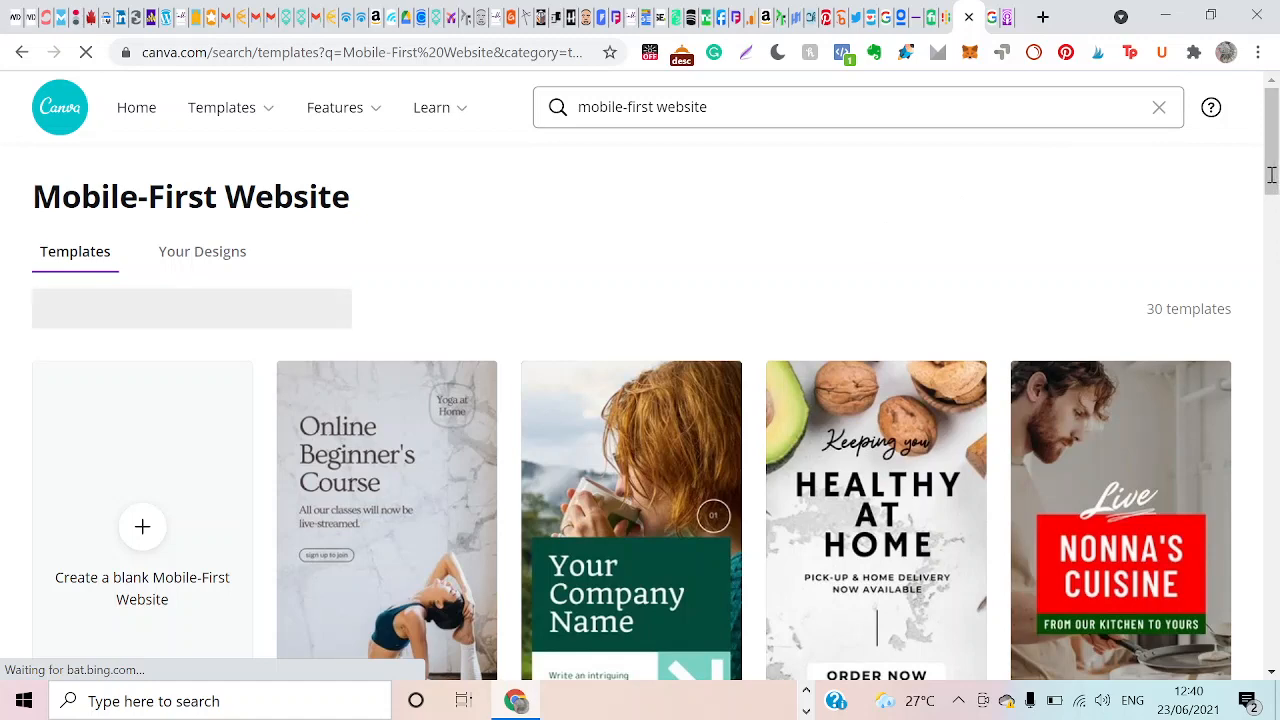
Start a design from the "Keeping you Healthy at Home" whole foods template.
mouse_move(1271, 172)
mouse_down()
mouse_move(1255, 633)
mouse_move(1279, 184)
mouse_up()
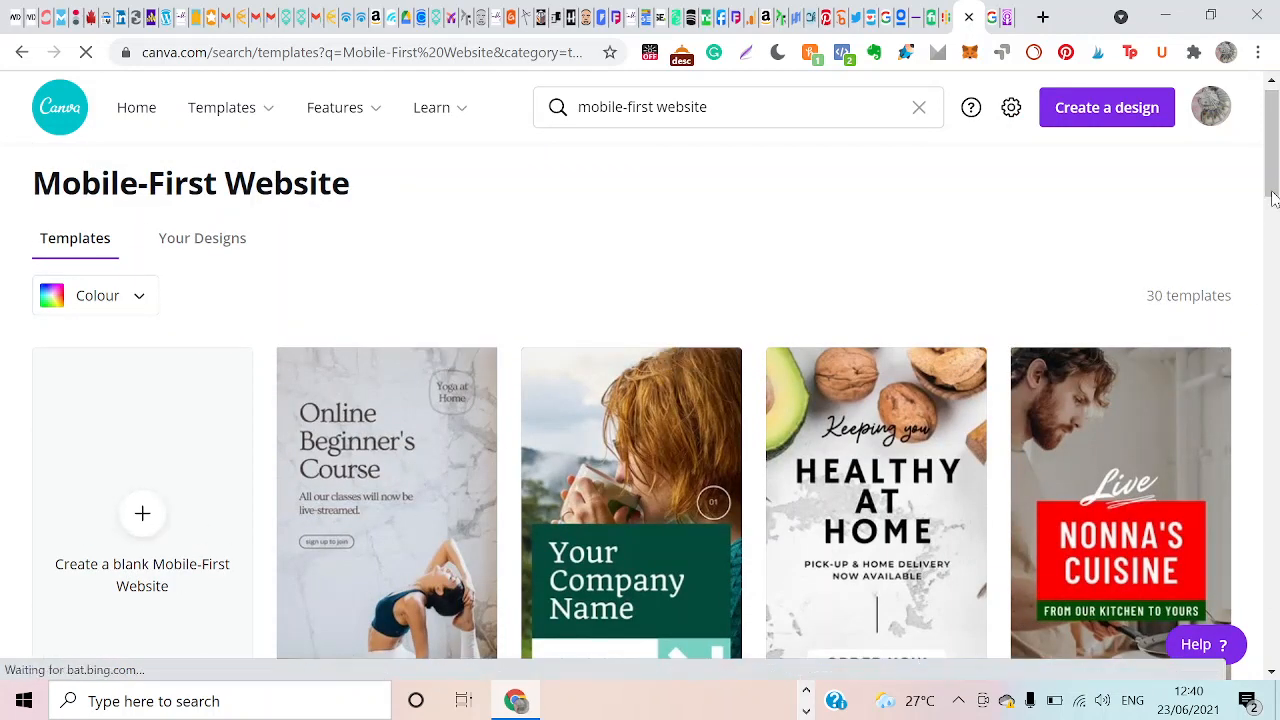
drag(1272, 196, 1272, 226)
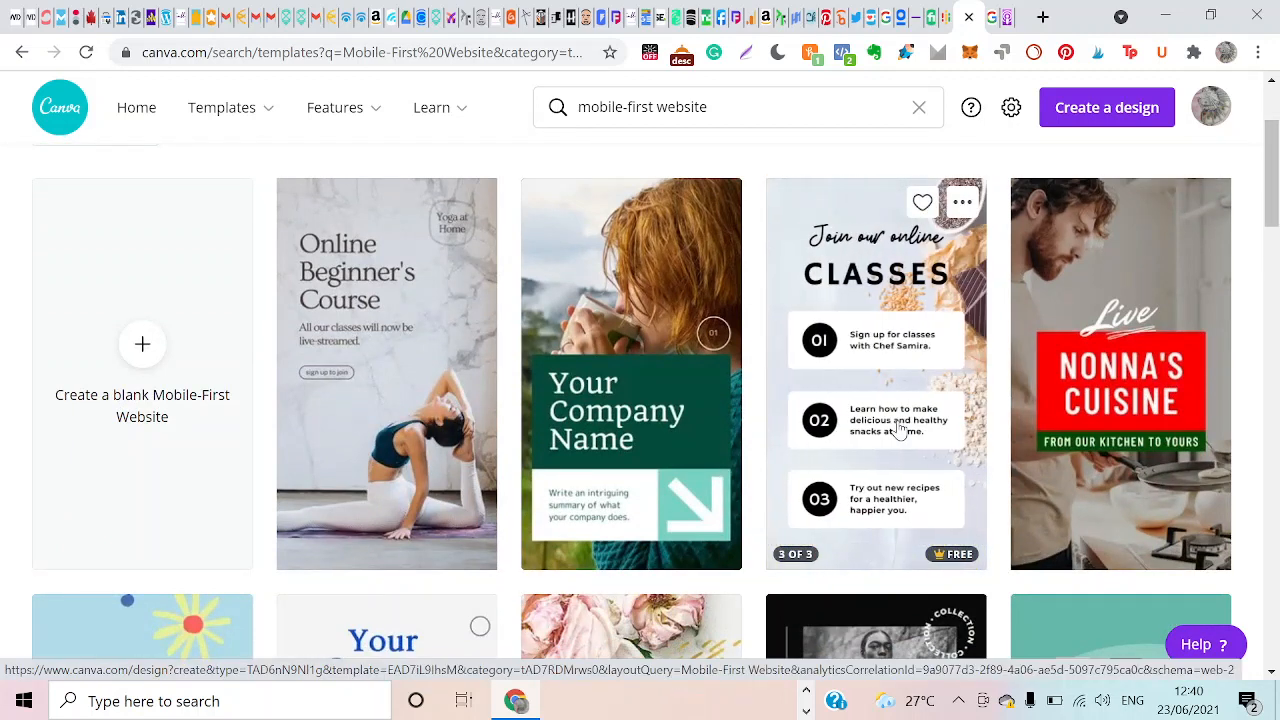
click(899, 430)
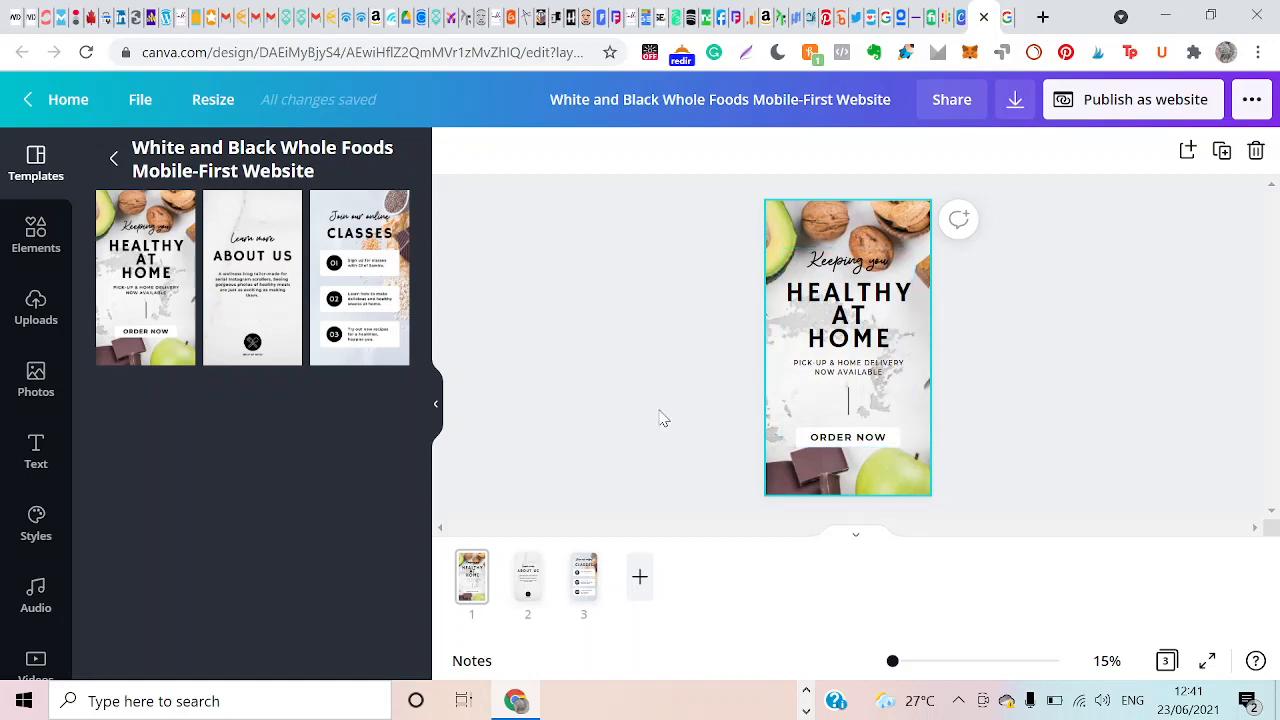
Replace "AT HOME" with "ANYWHERE" in the first page's main heading so it reads "HEALTHY ANYWHERE".
click(945, 235)
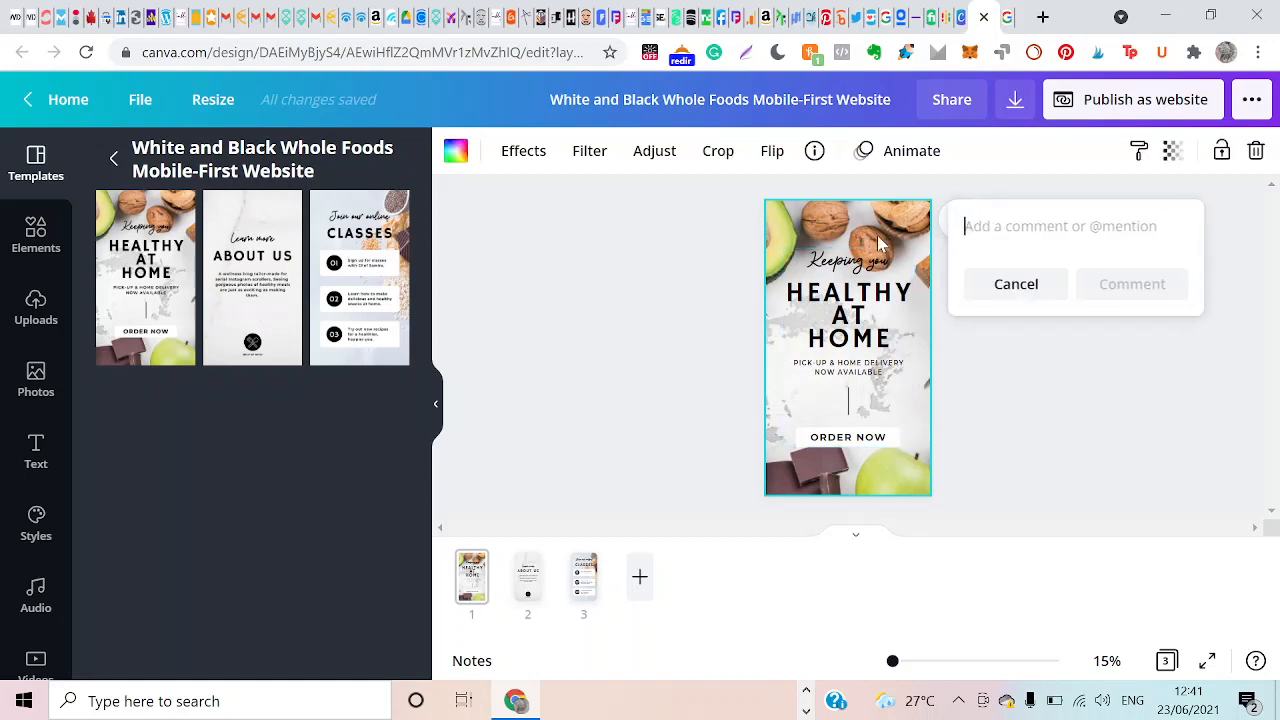
click(869, 237)
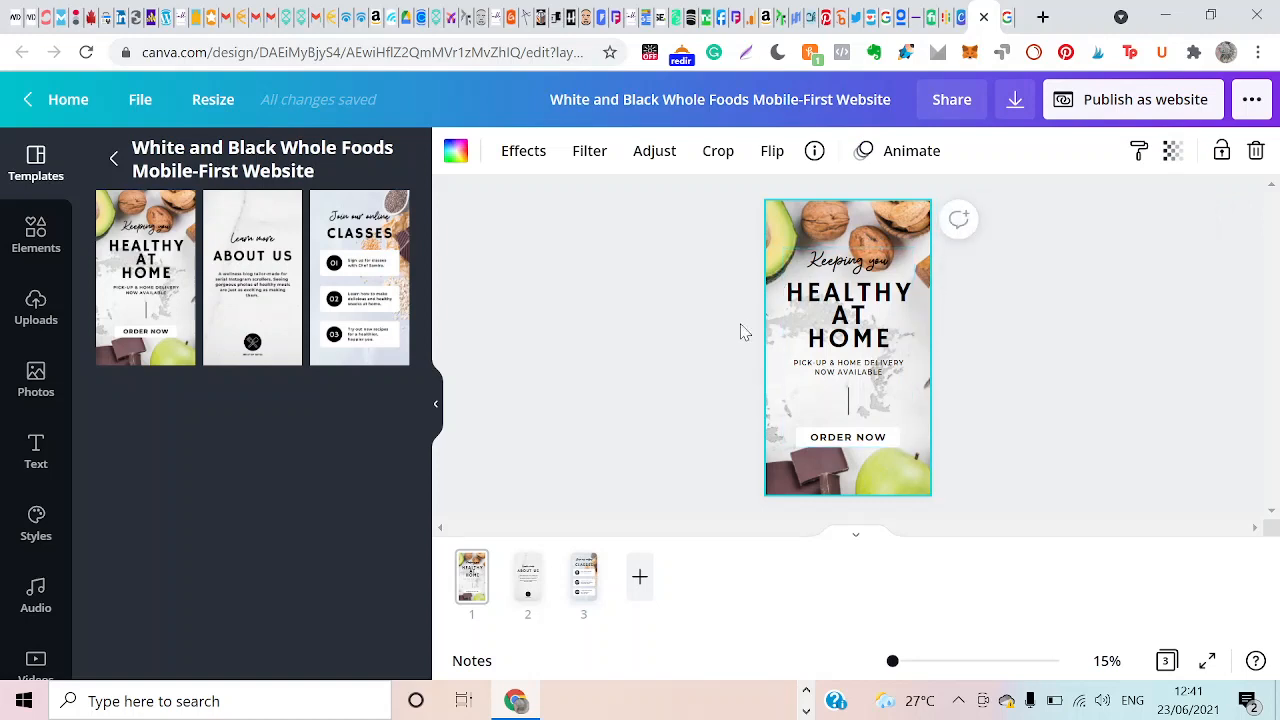
click(876, 318)
click(876, 318)
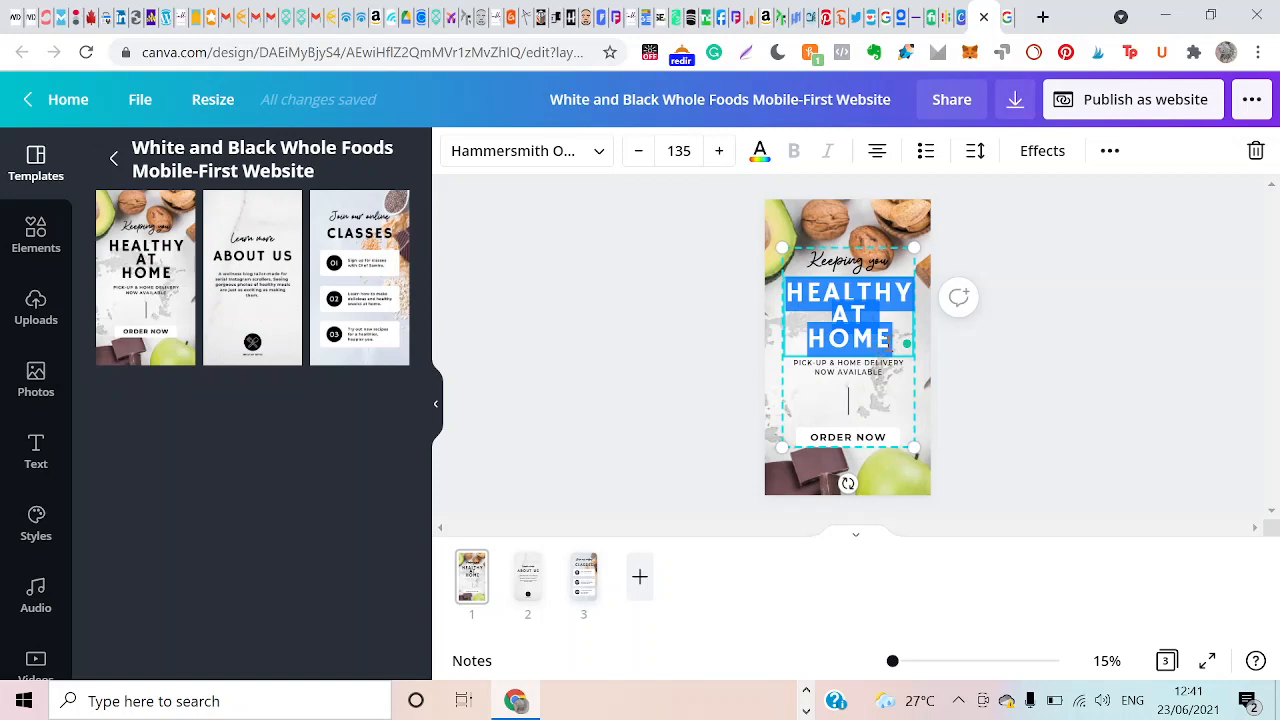
click(890, 340)
mouse_move(885, 343)
mouse_down()
mouse_move(800, 300)
mouse_move(848, 340)
mouse_up()
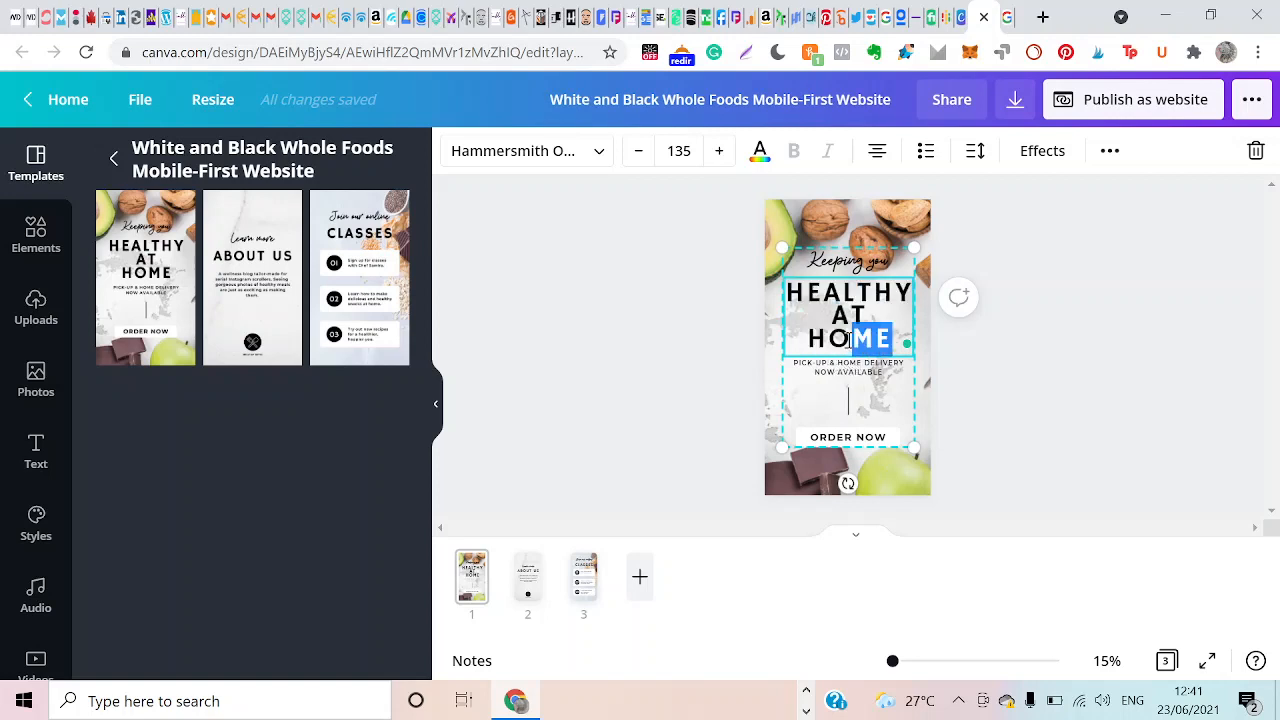
right_click(836, 340)
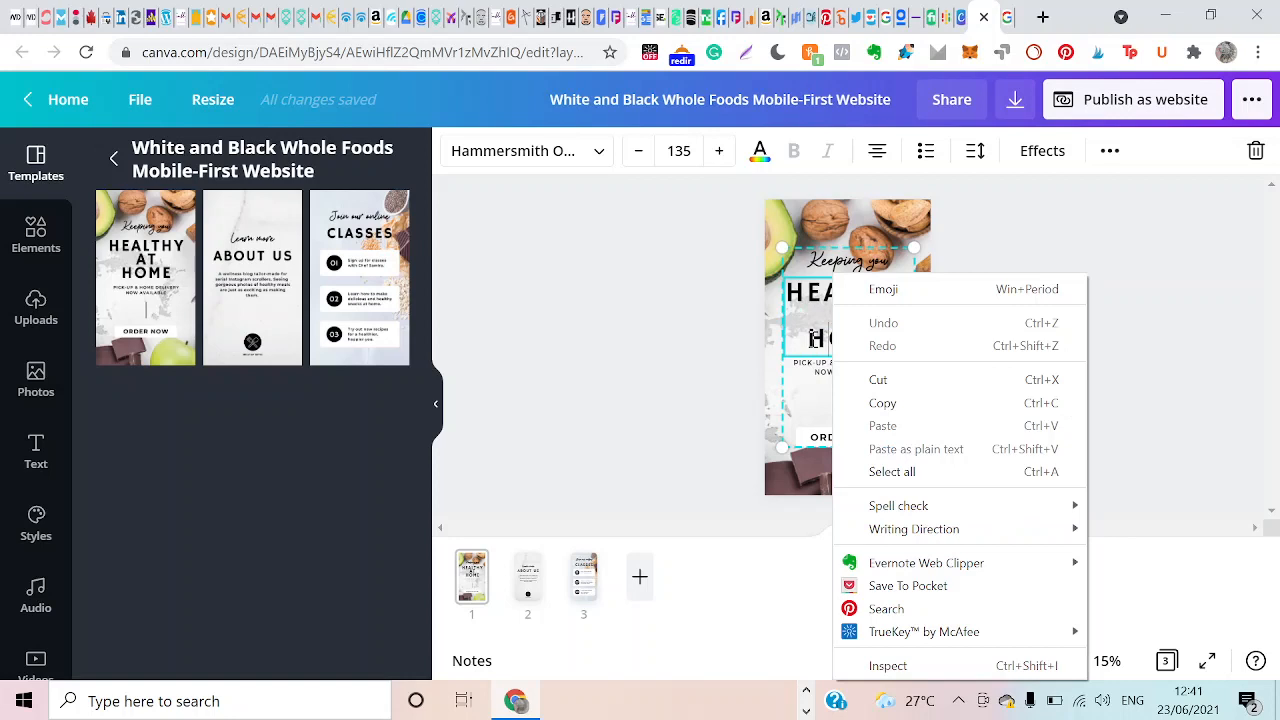
click(812, 338)
double_click(812, 338)
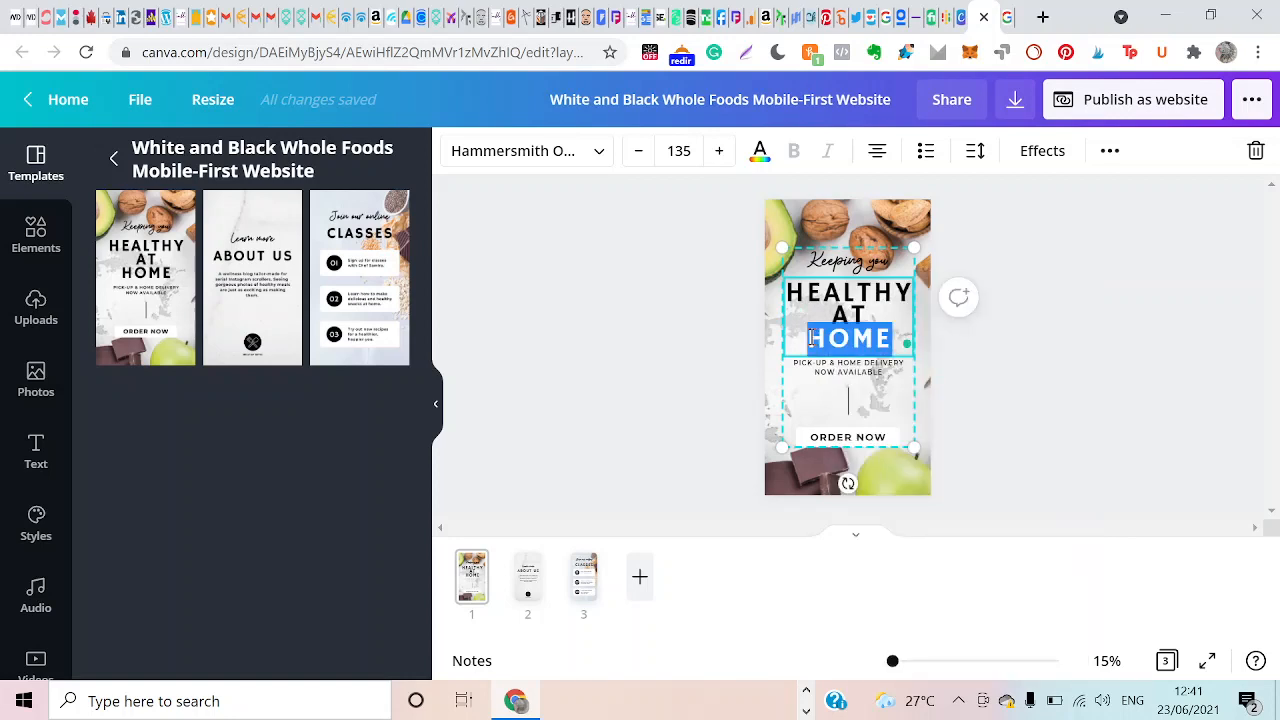
key(BackSpace)
key(BackSpace)
key(BackSpace)
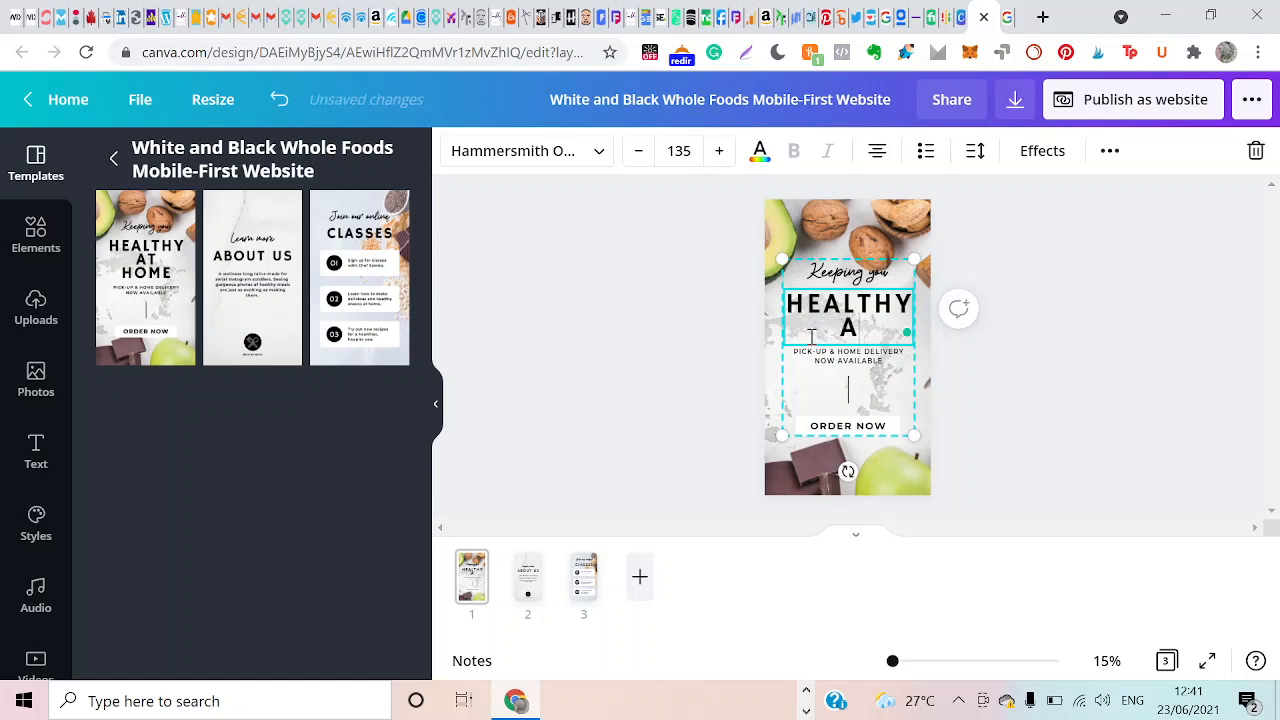
text(NYWHERE)
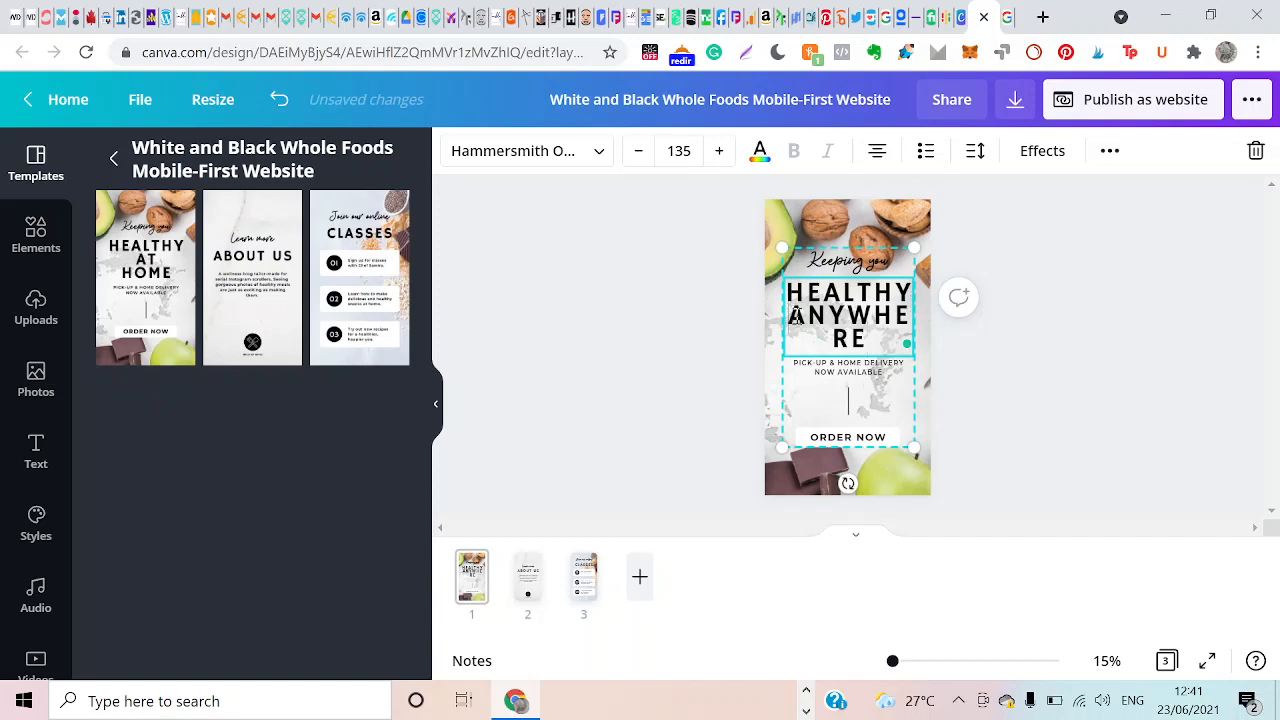
Reduce the font size of the word "ANYWHERE" to 107 so it fits on one line.
drag(796, 316, 876, 340)
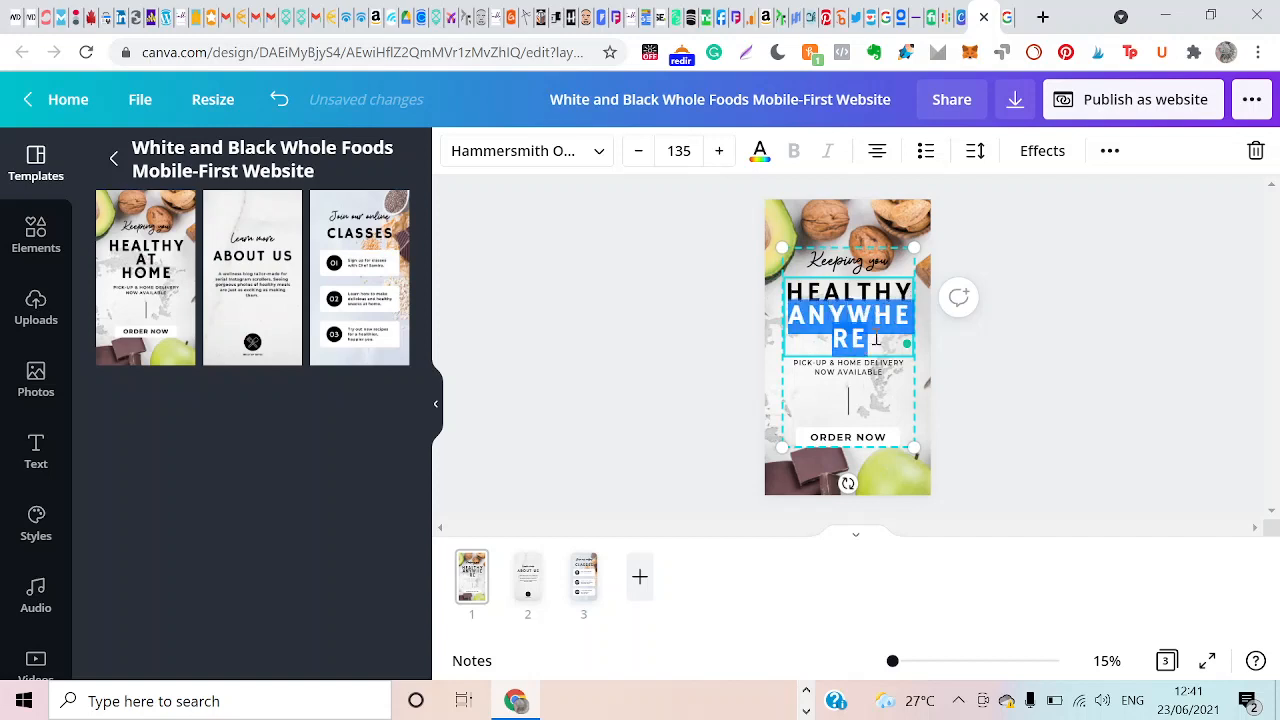
click(636, 155)
click(634, 155)
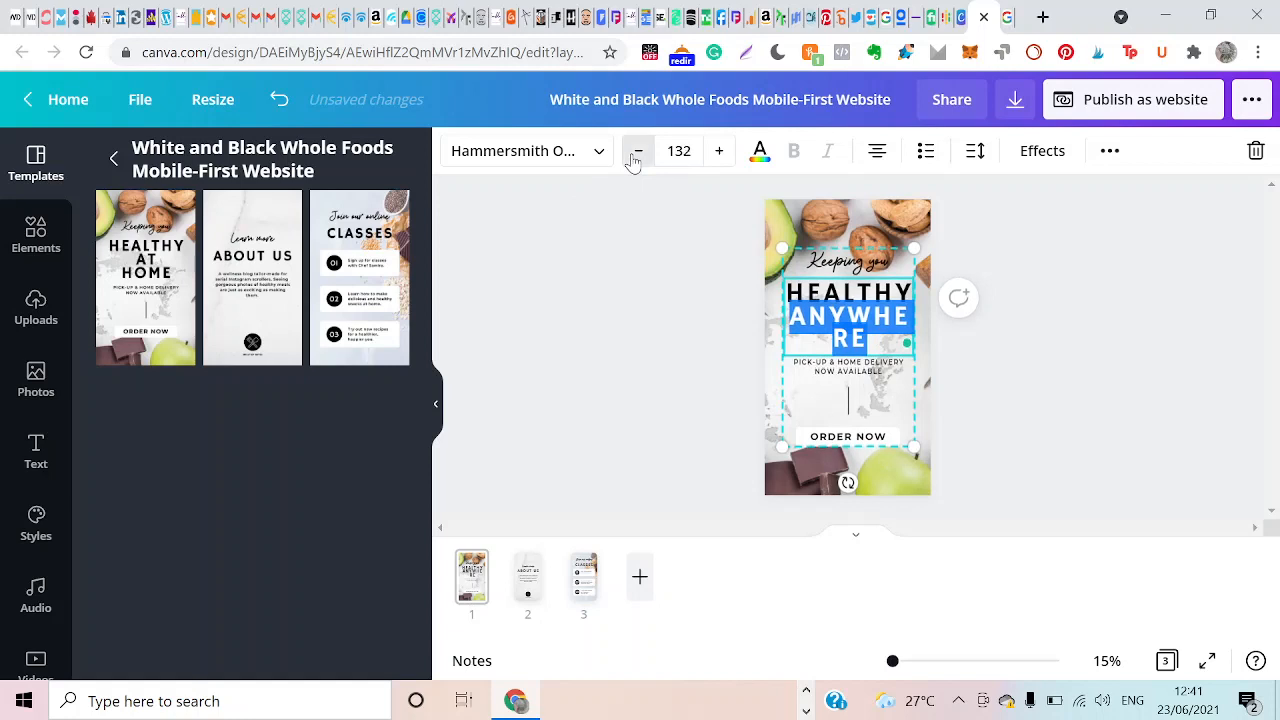
click(634, 155)
click(634, 155)
click(634, 155)
click(634, 155)
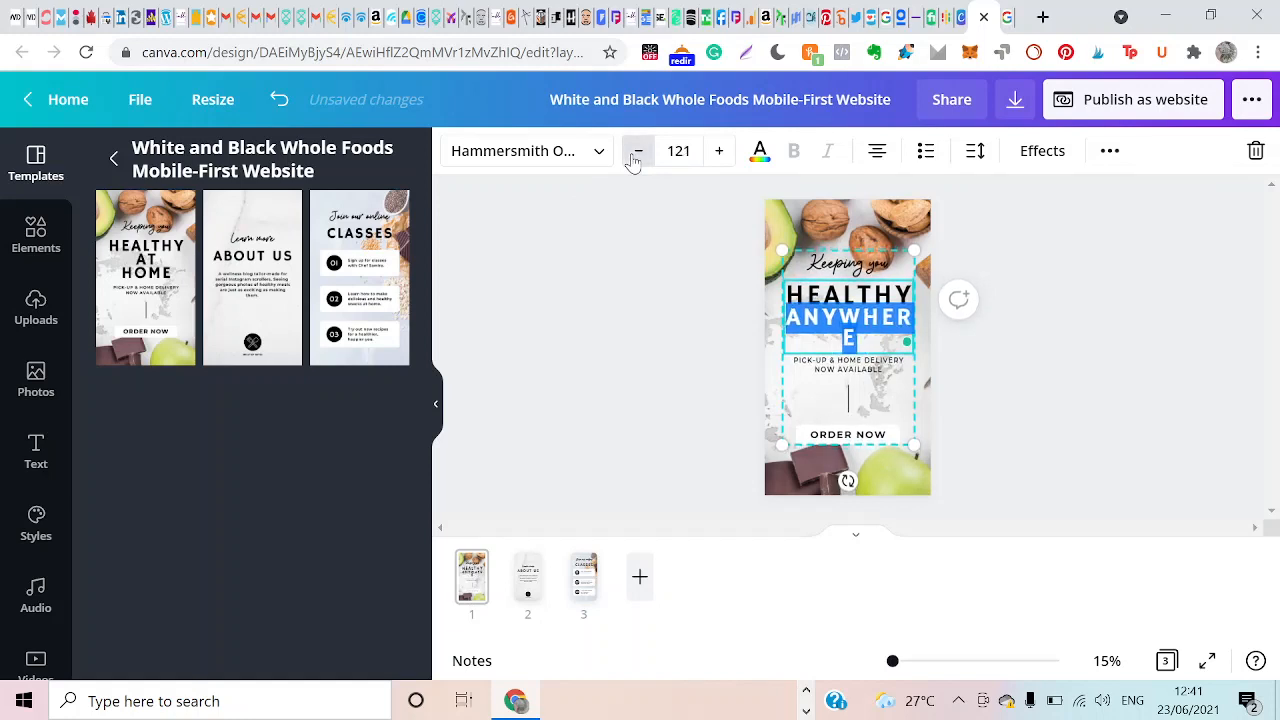
click(634, 155)
click(634, 155)
click(634, 155)
click(634, 155)
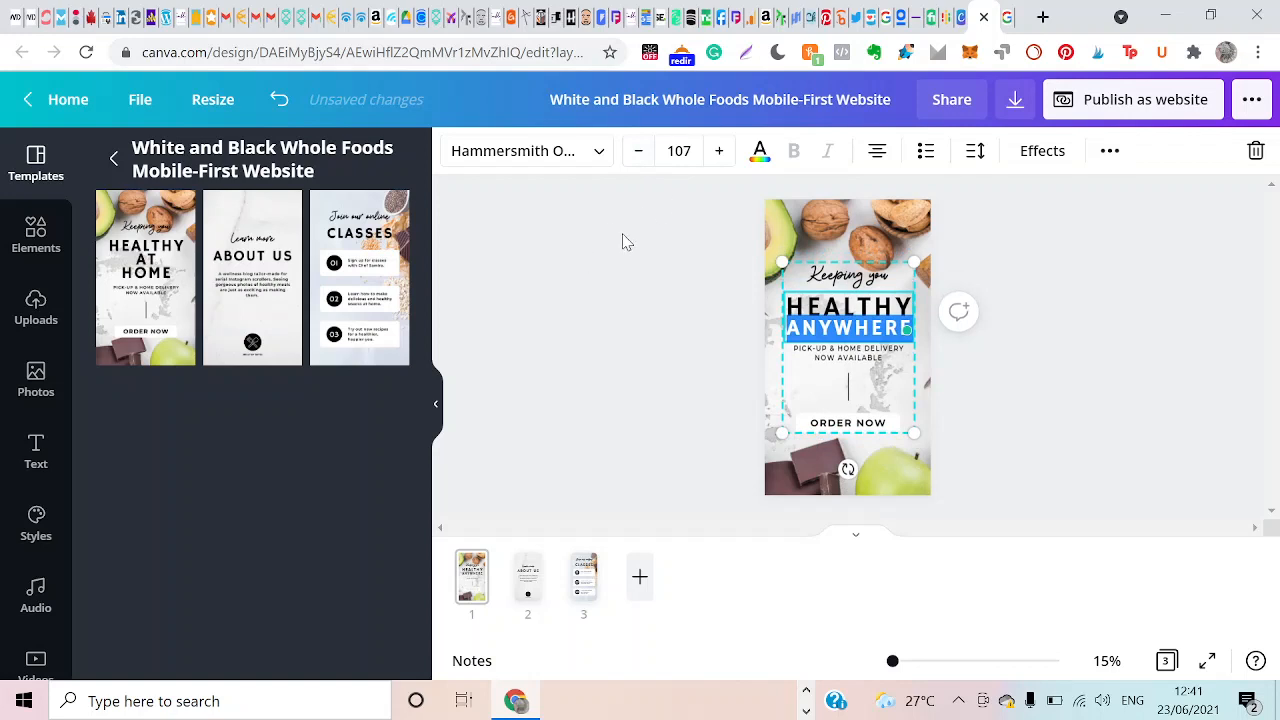
click(616, 300)
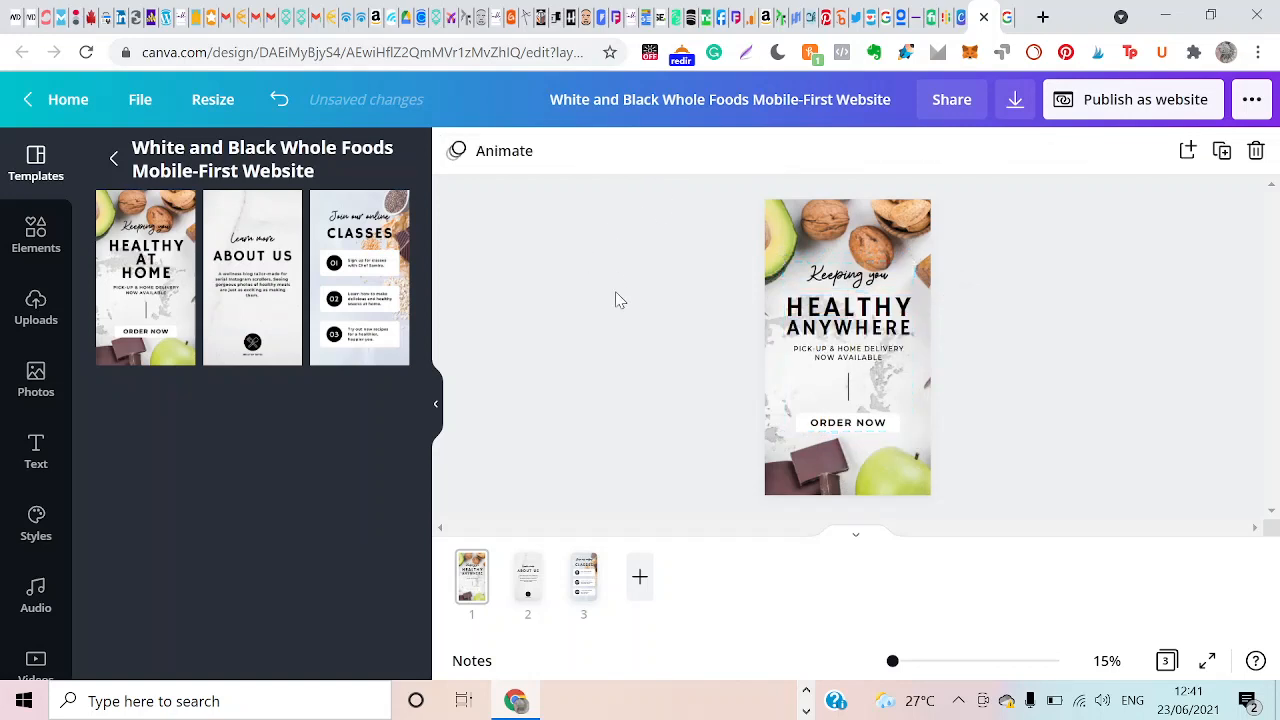
click(845, 364)
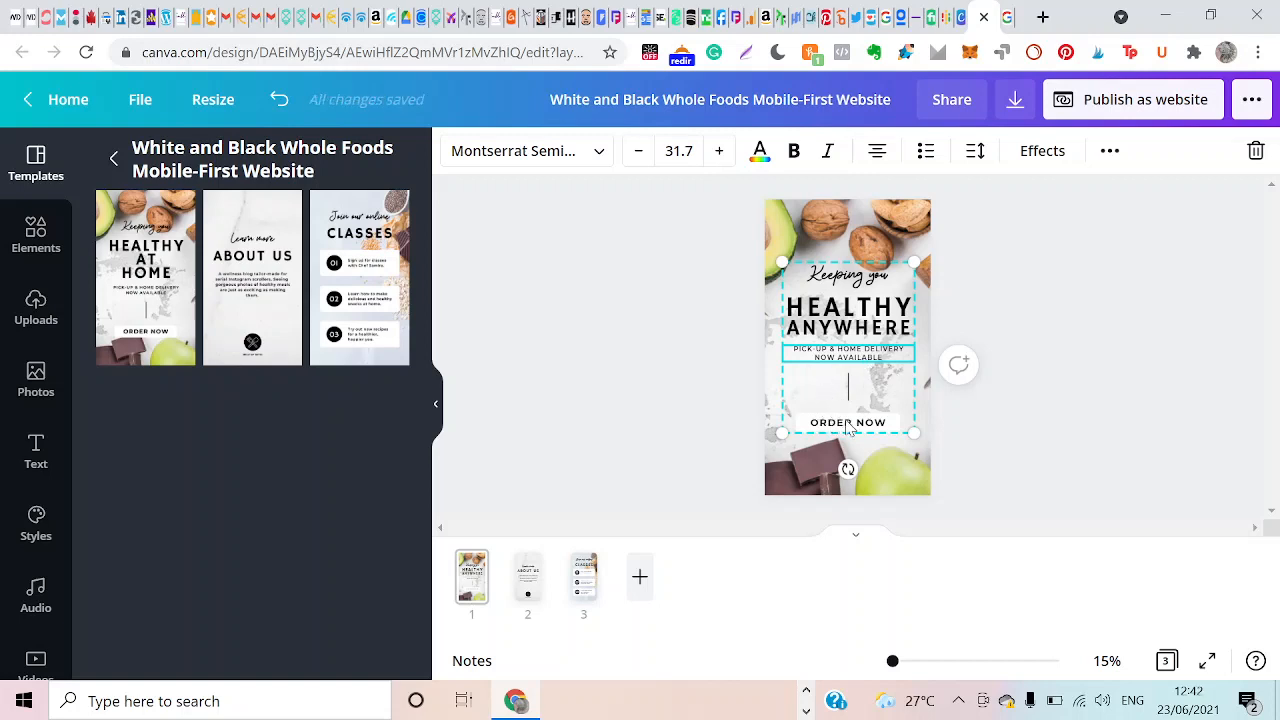
click(848, 424)
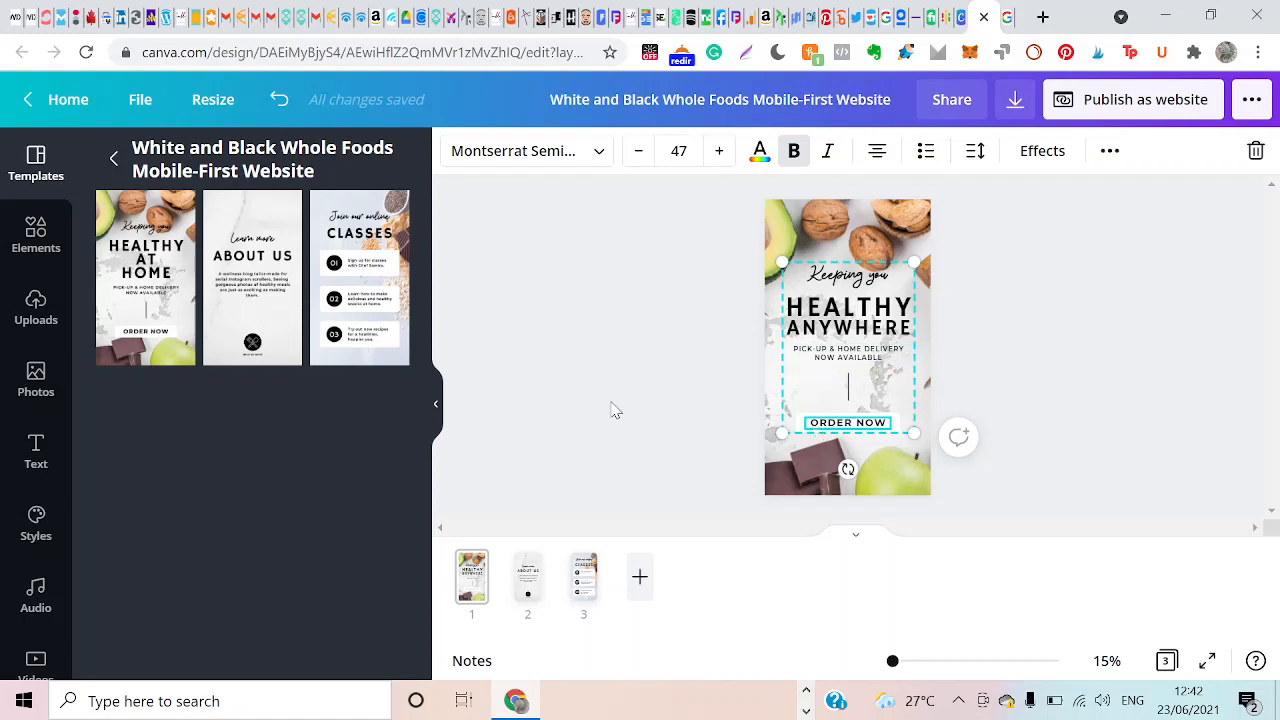
click(808, 275)
click(816, 280)
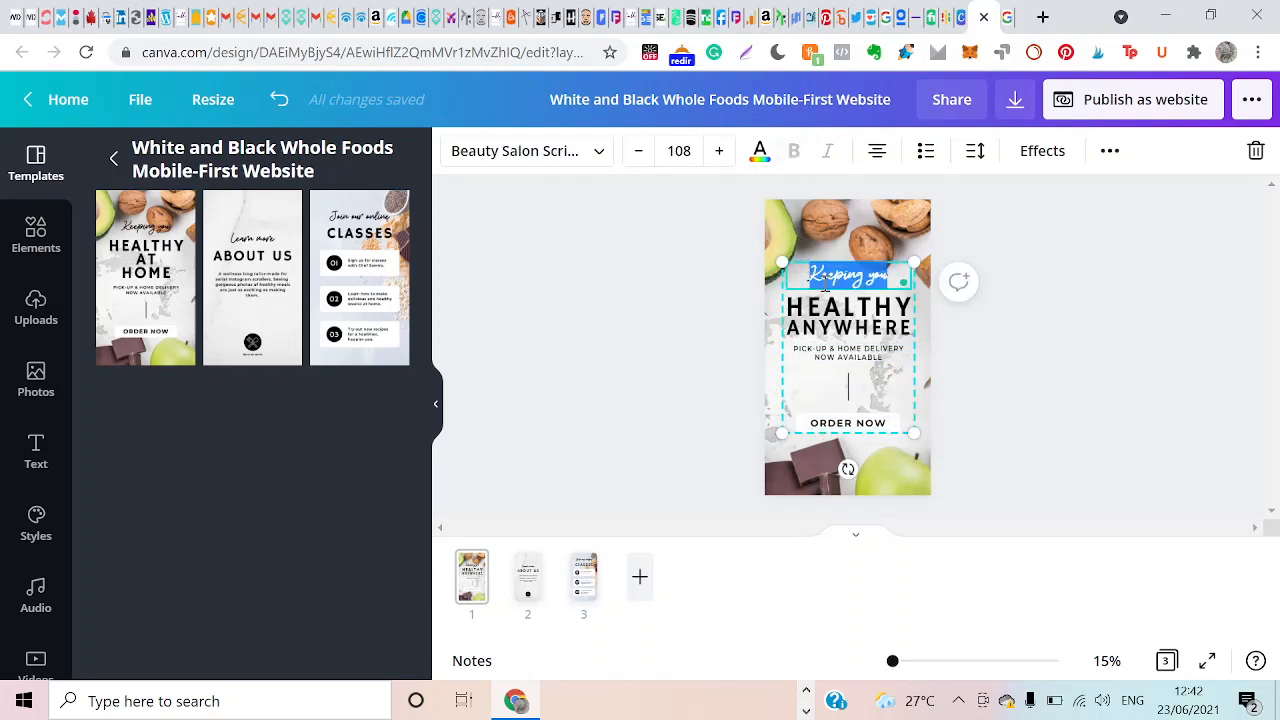
Recolour the "HEALTHY ANYWHERE" heading with the dark brown from the photo colours.
click(816, 308)
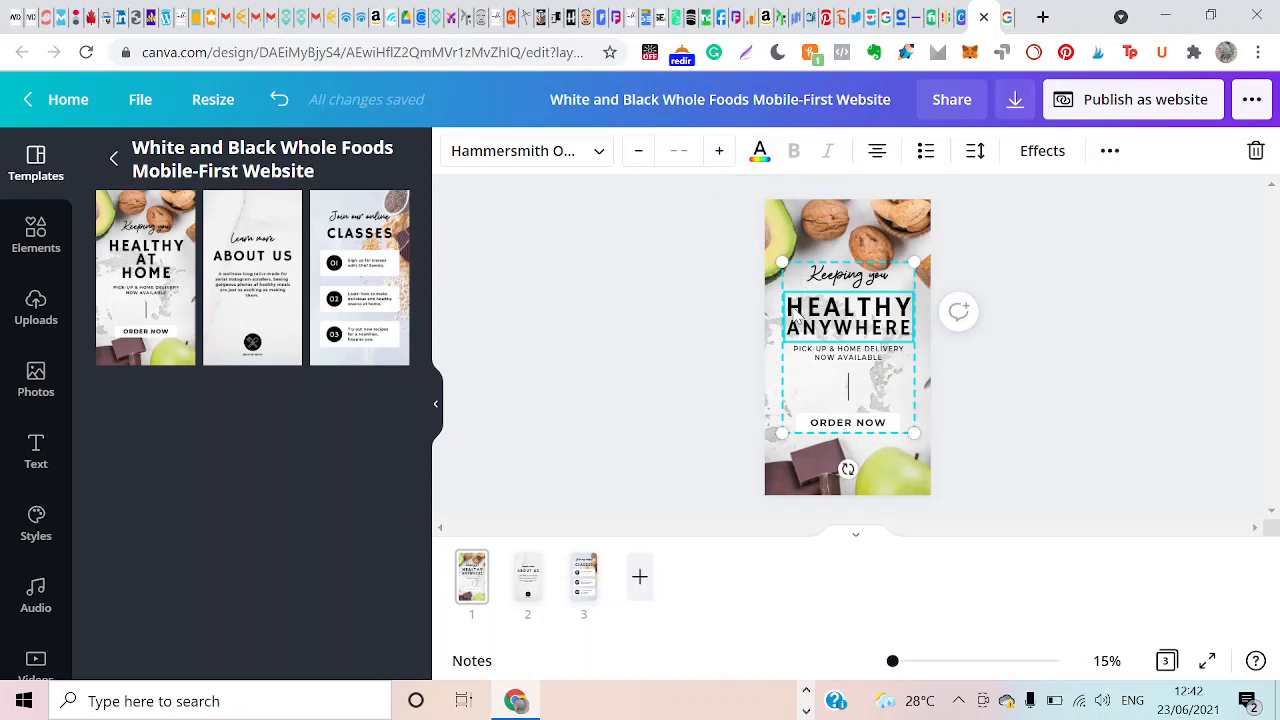
click(762, 155)
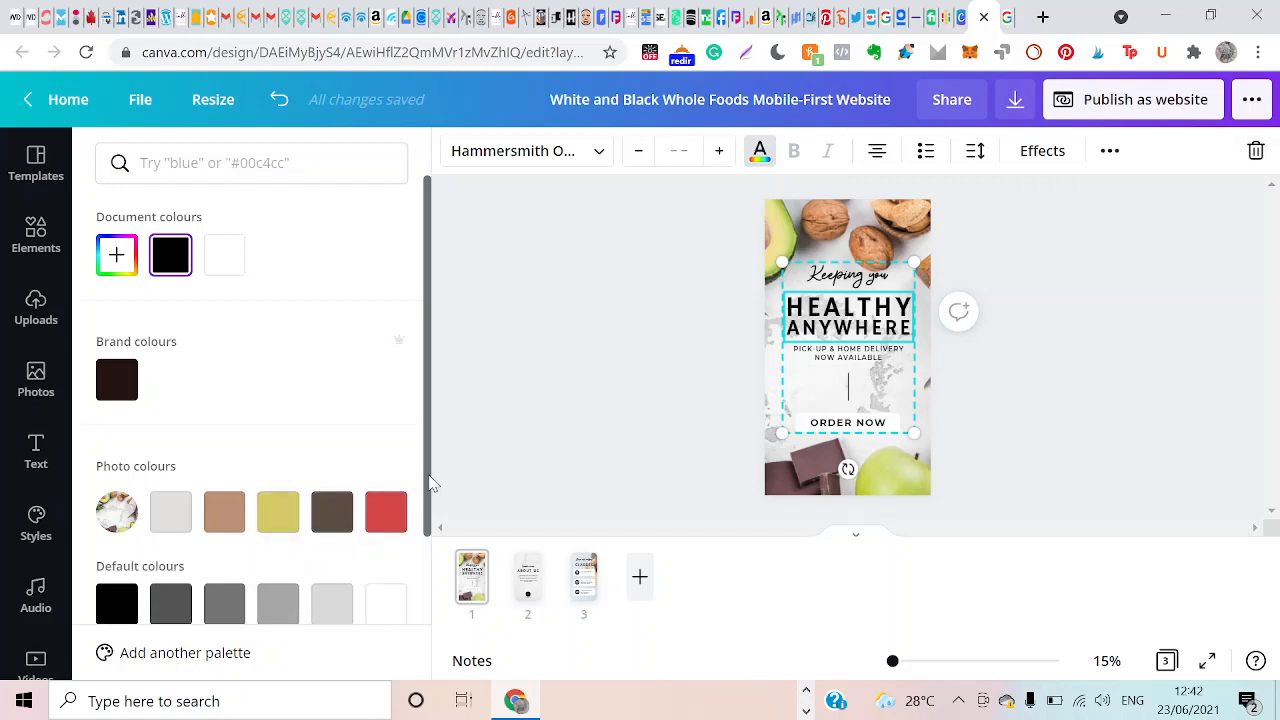
scroll(428, 512, down, 2)
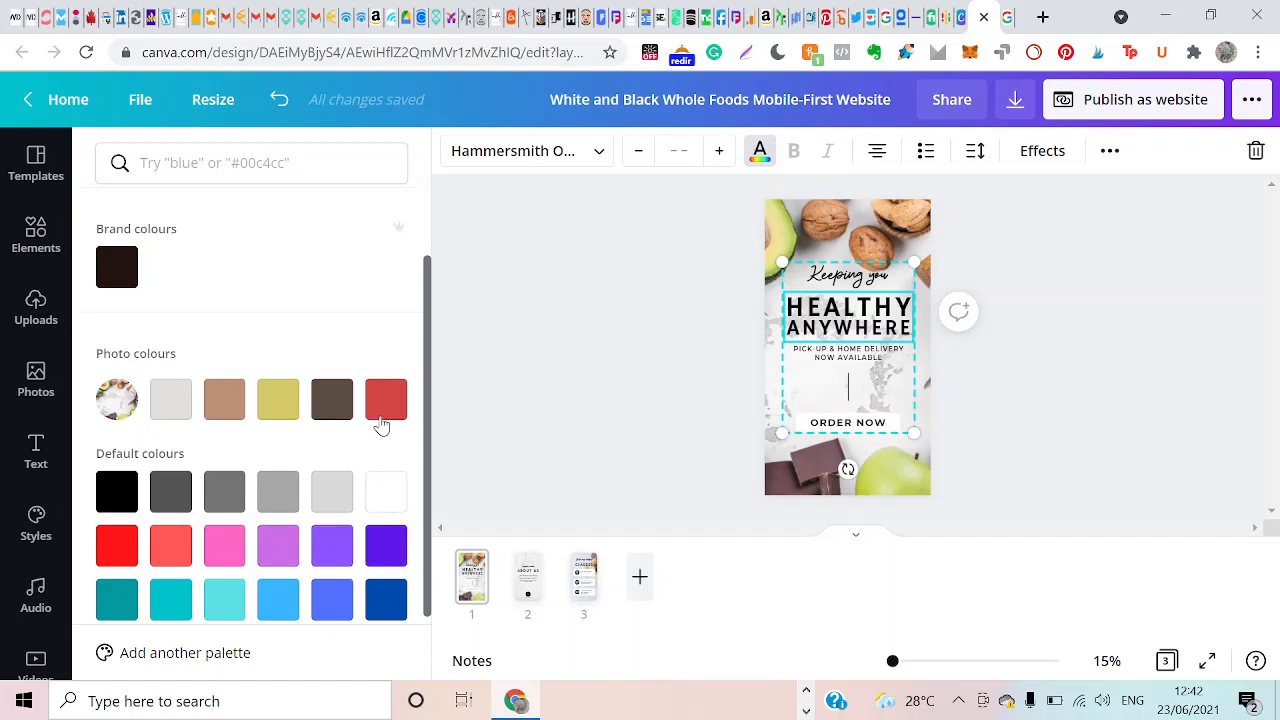
click(333, 415)
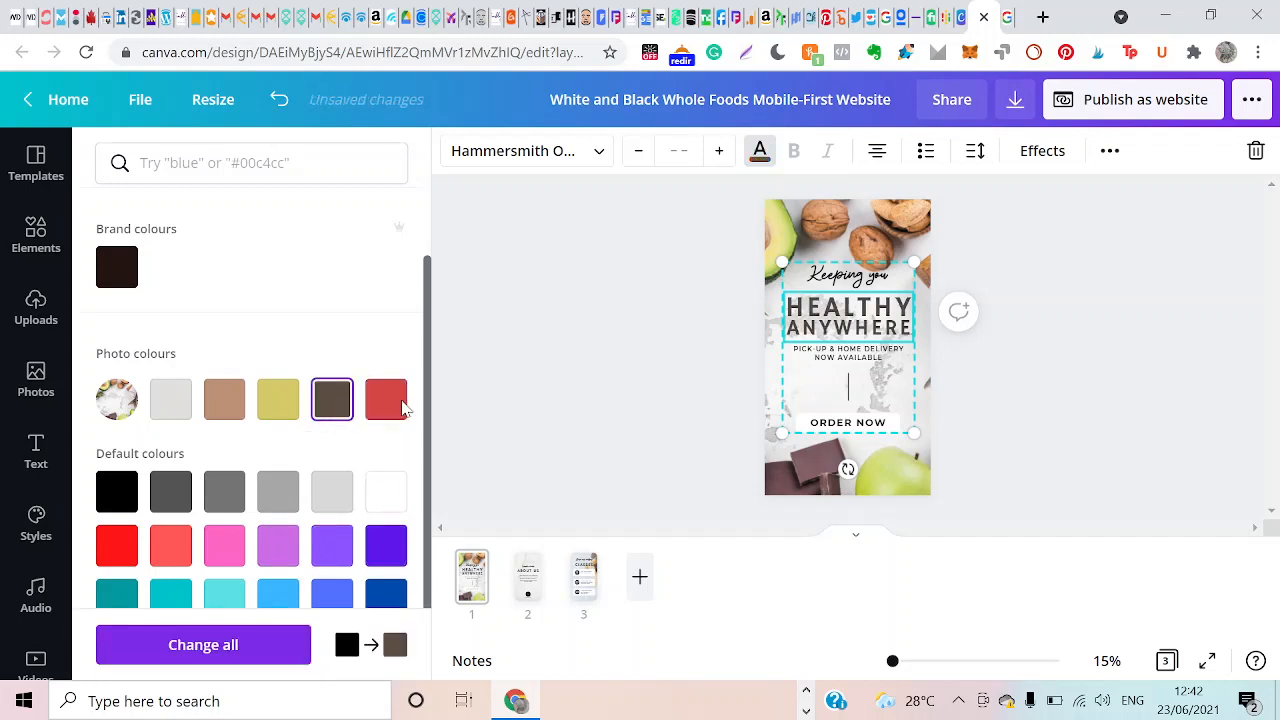
Apply the same dark brown photo colour to the pick-up and delivery line, "ORDER NOW" and "Keeping you".
click(808, 352)
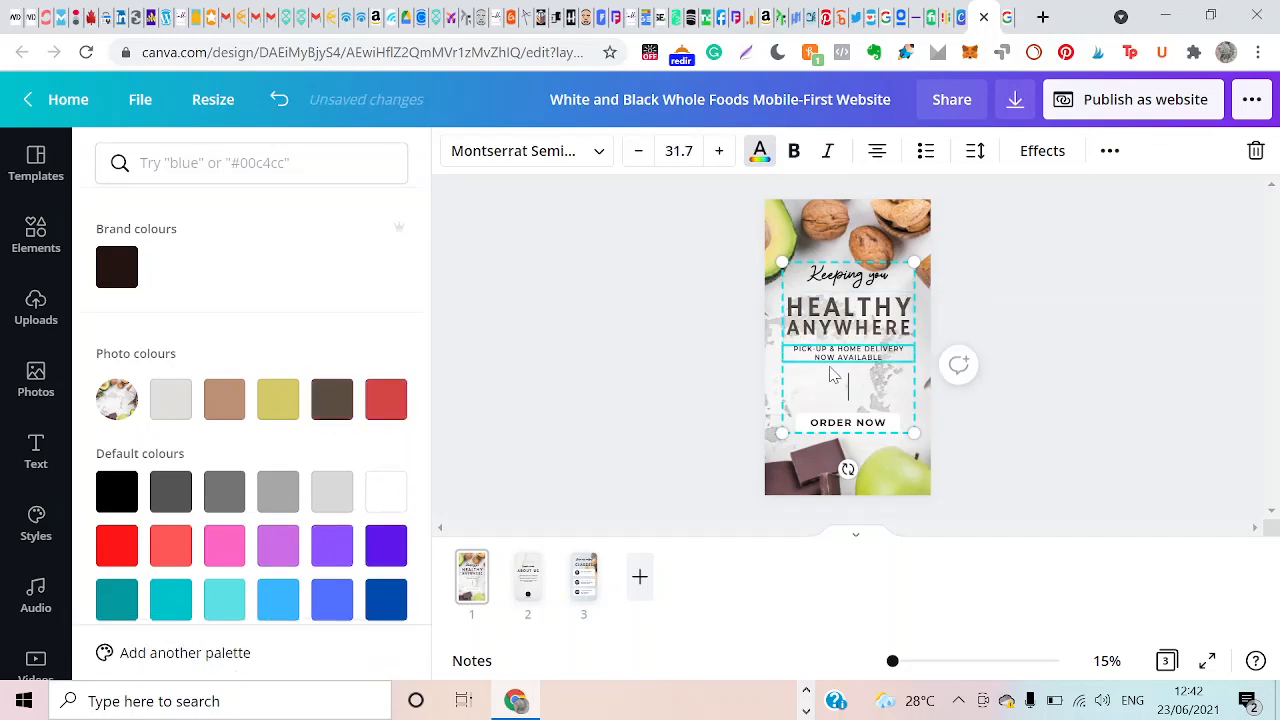
click(334, 400)
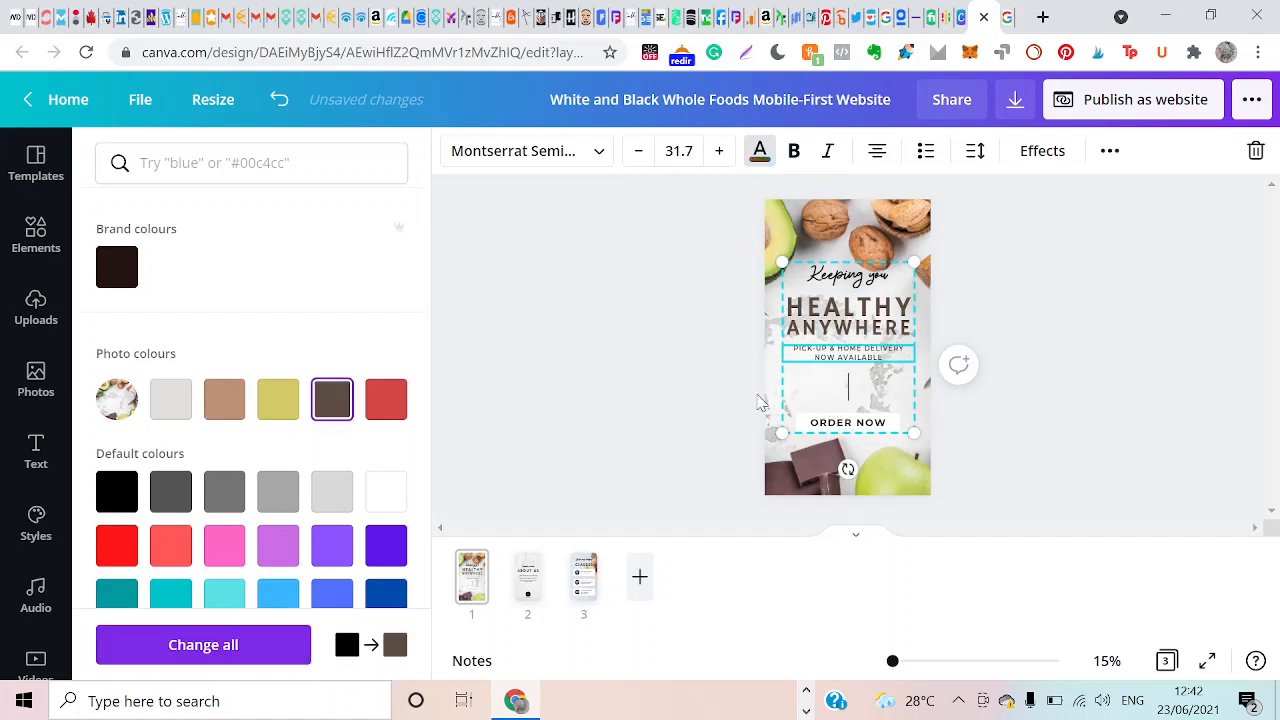
click(829, 425)
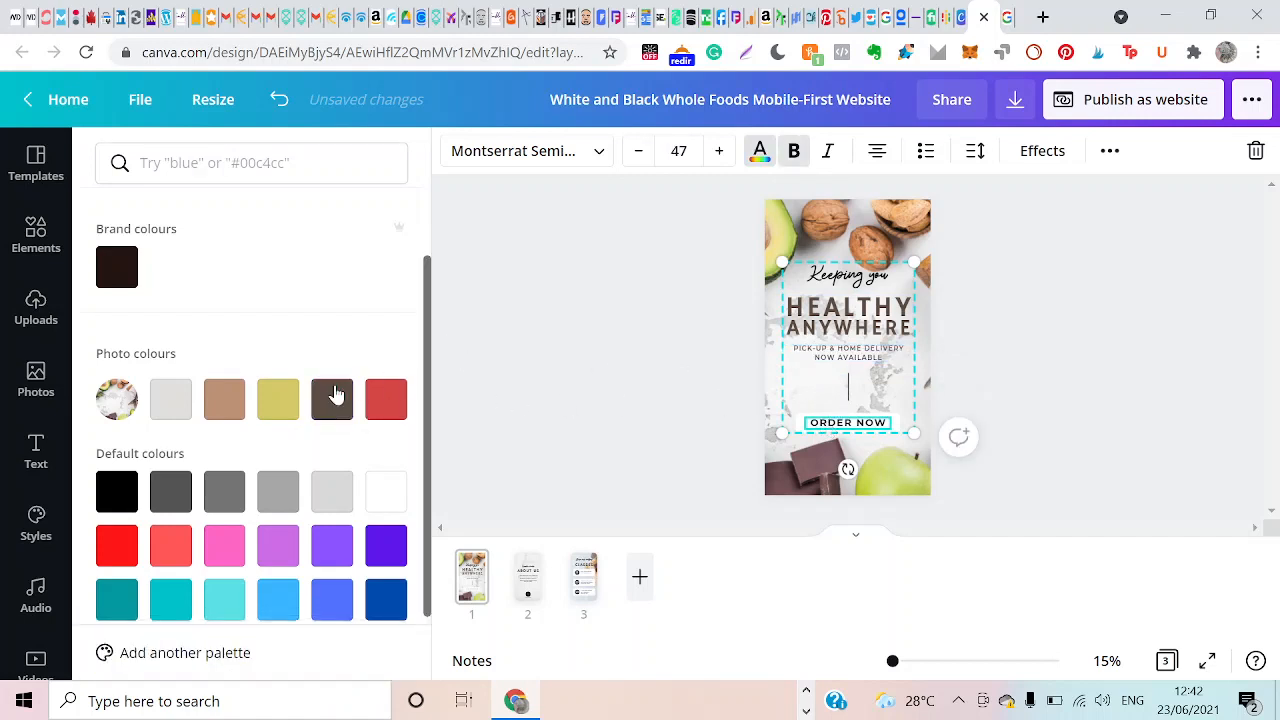
click(334, 400)
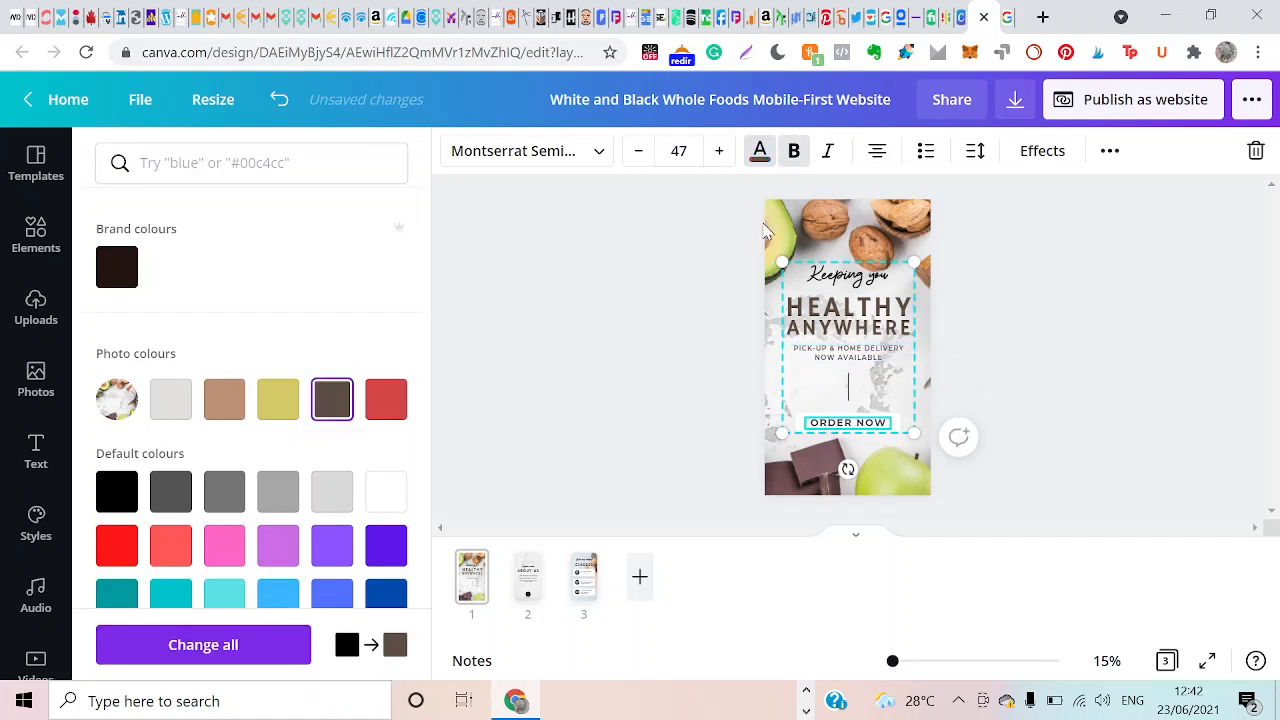
click(835, 278)
click(333, 400)
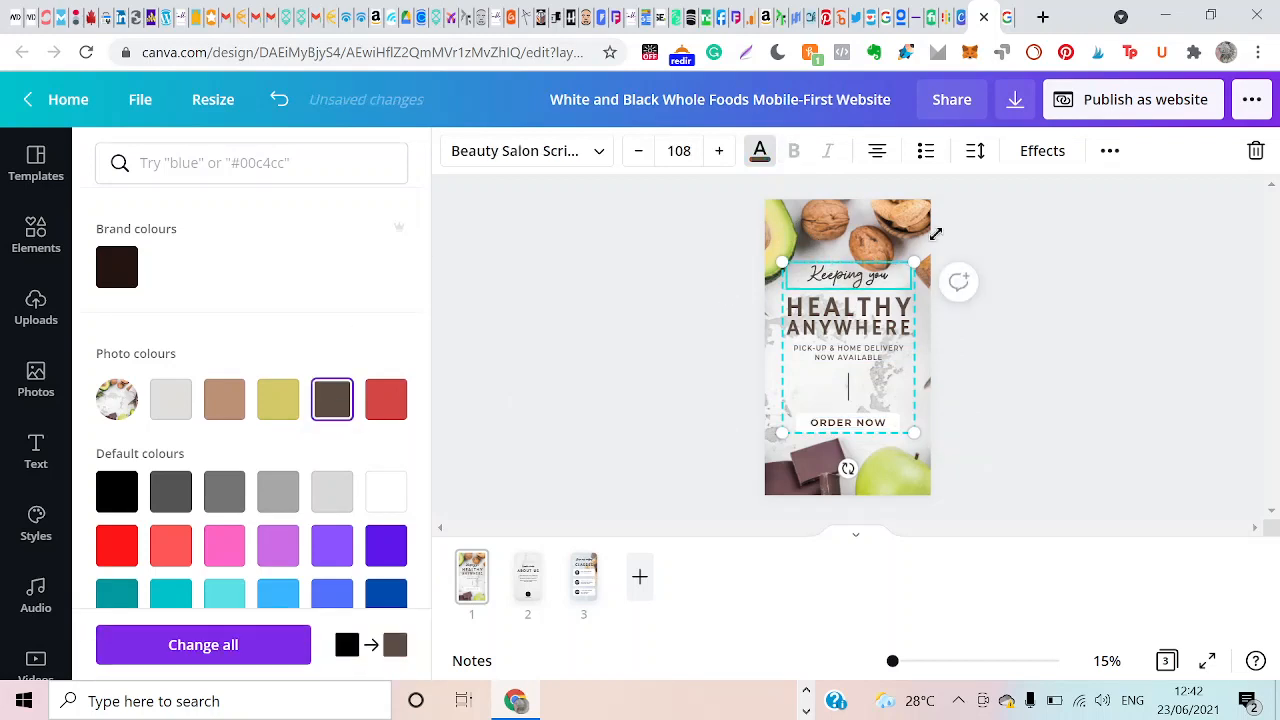
click(790, 227)
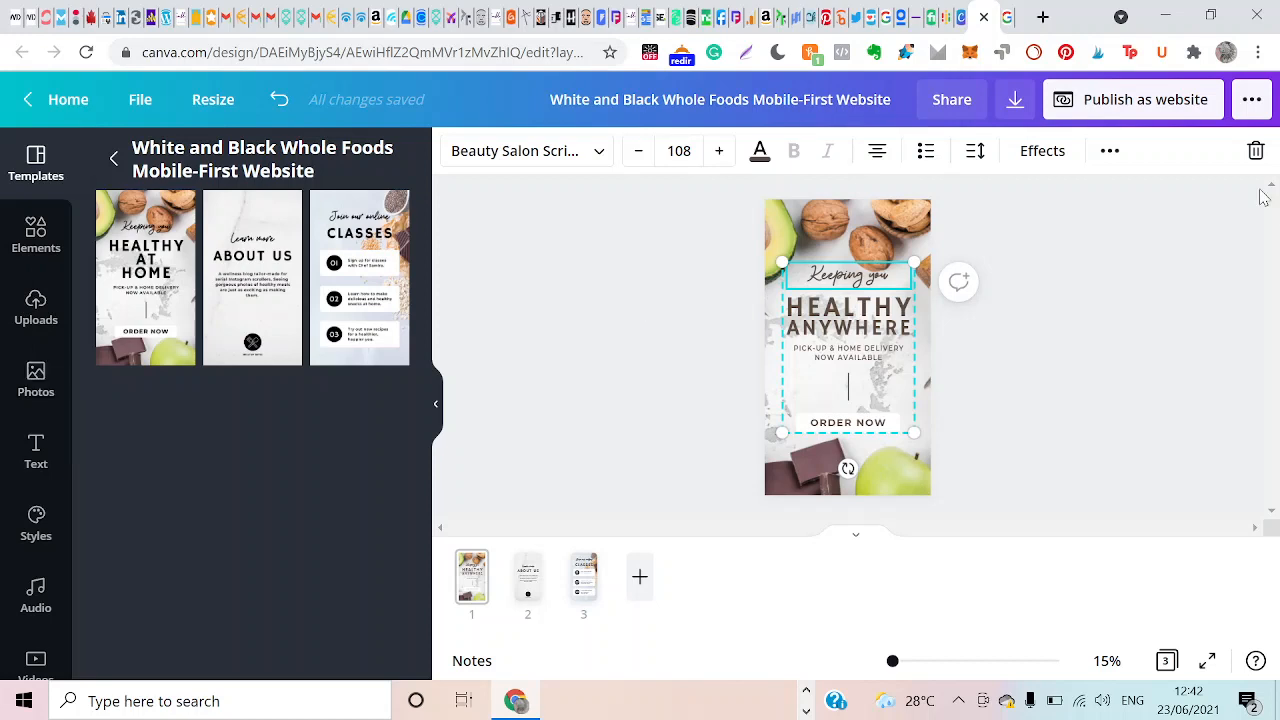
click(1108, 154)
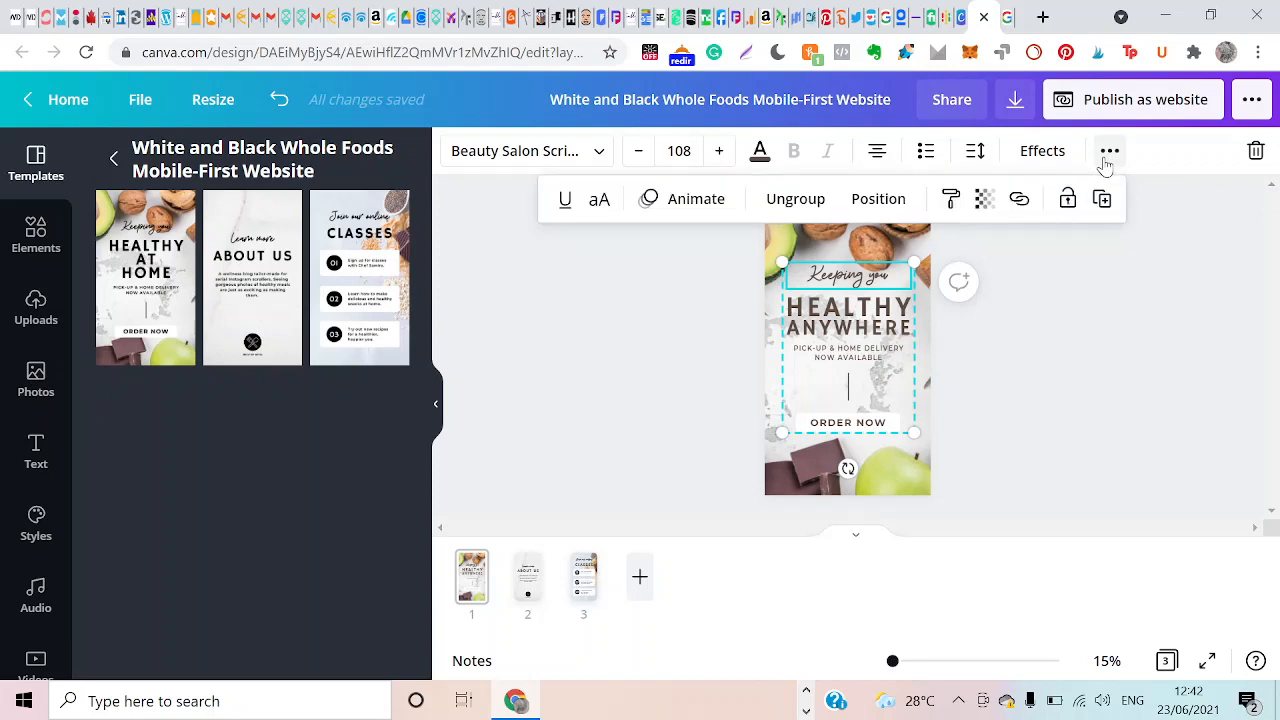
click(1106, 158)
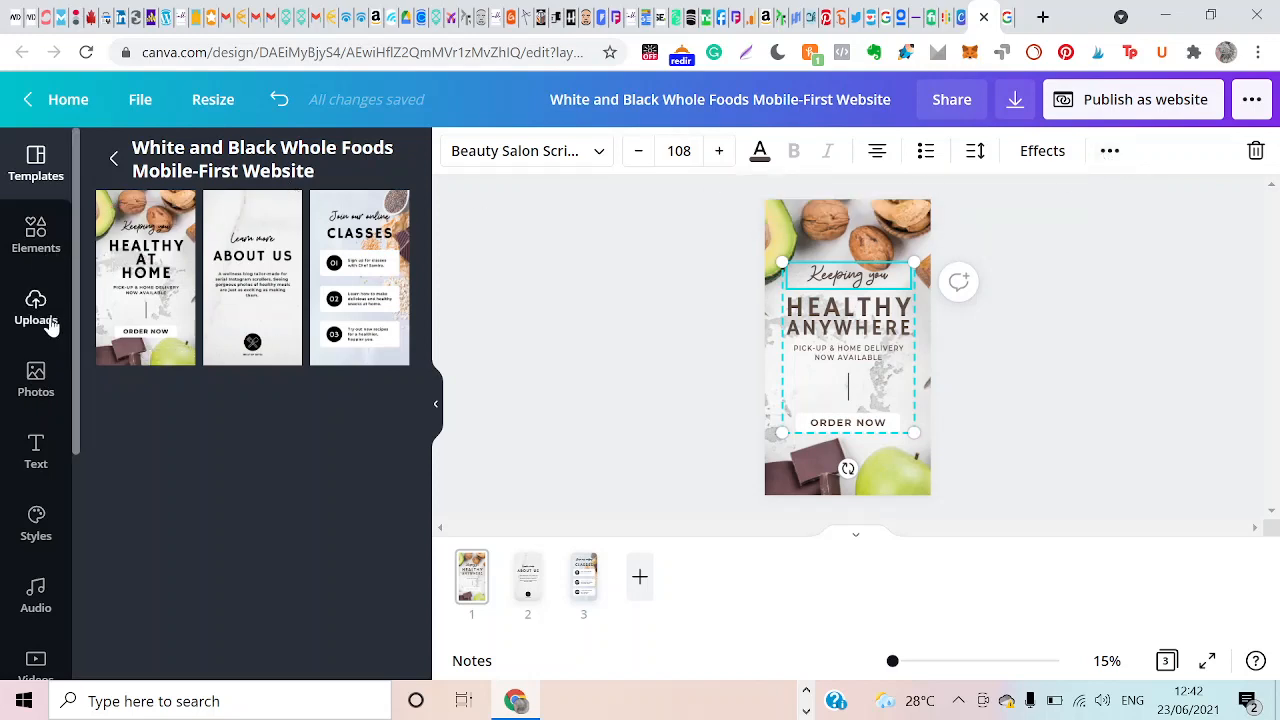
Search the photo library for "fruit and vegetables".
click(37, 376)
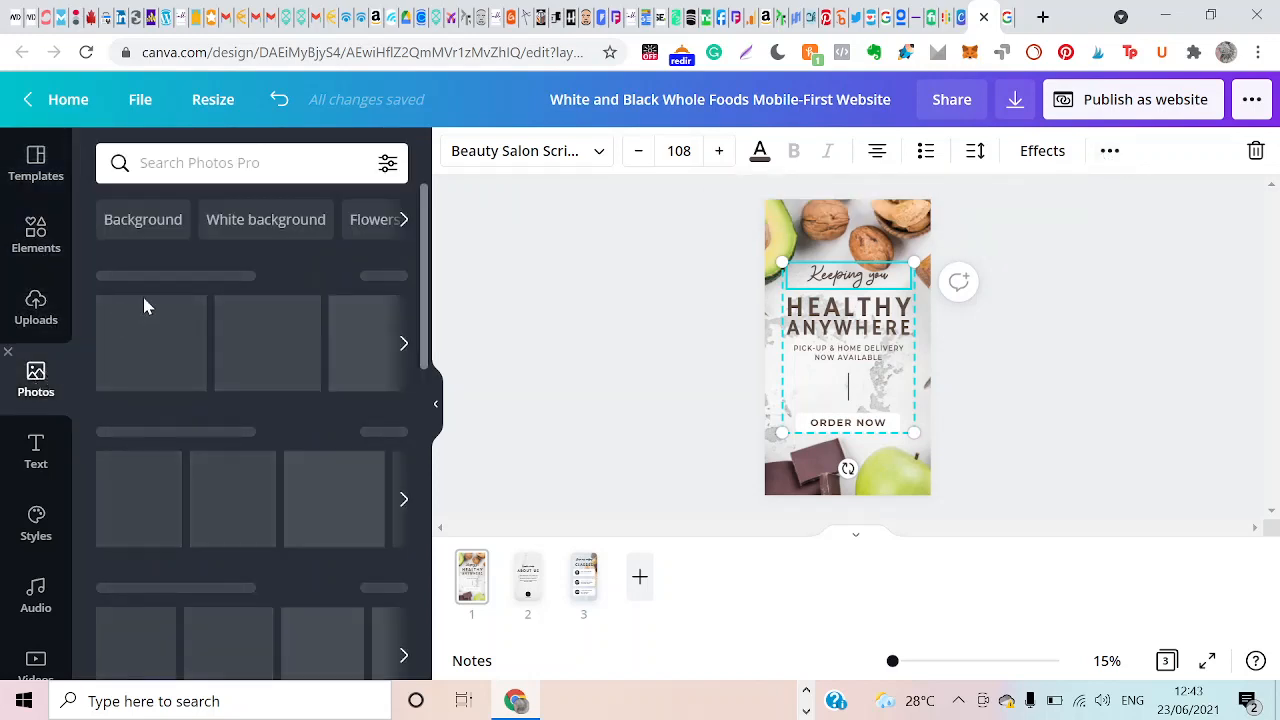
click(200, 172)
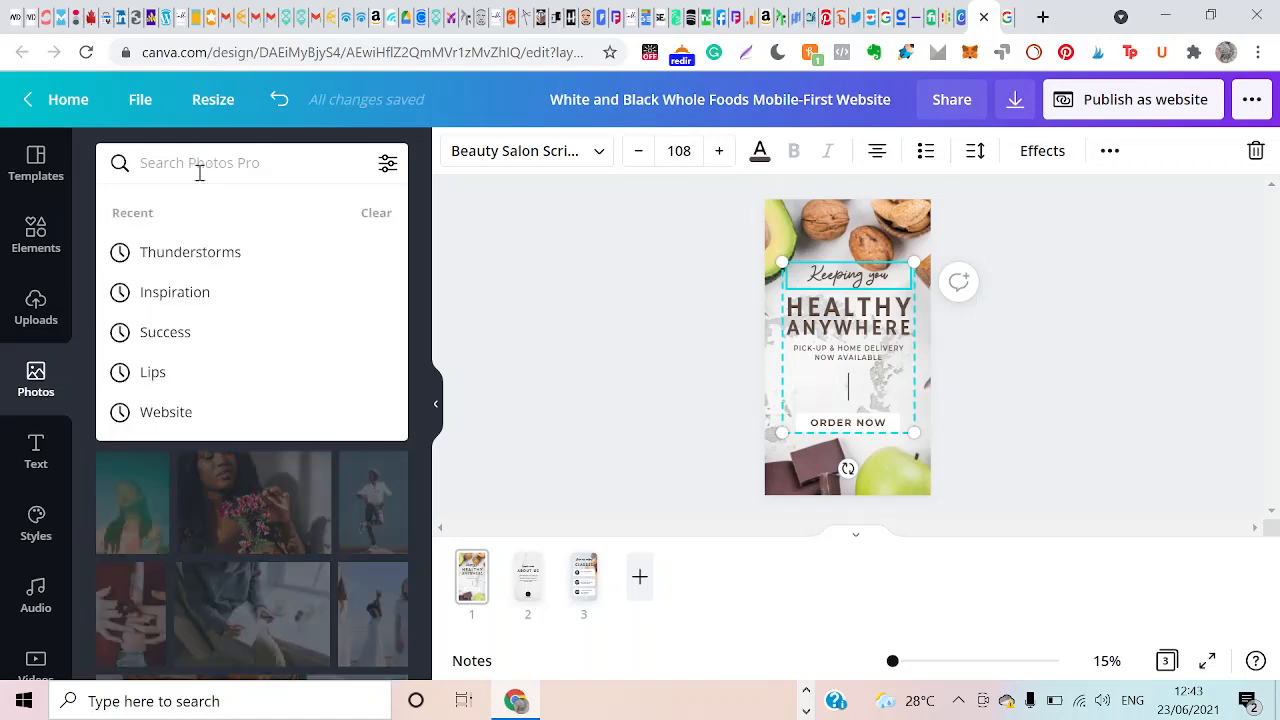
text(j)
key(BackSpace)
text(VE)
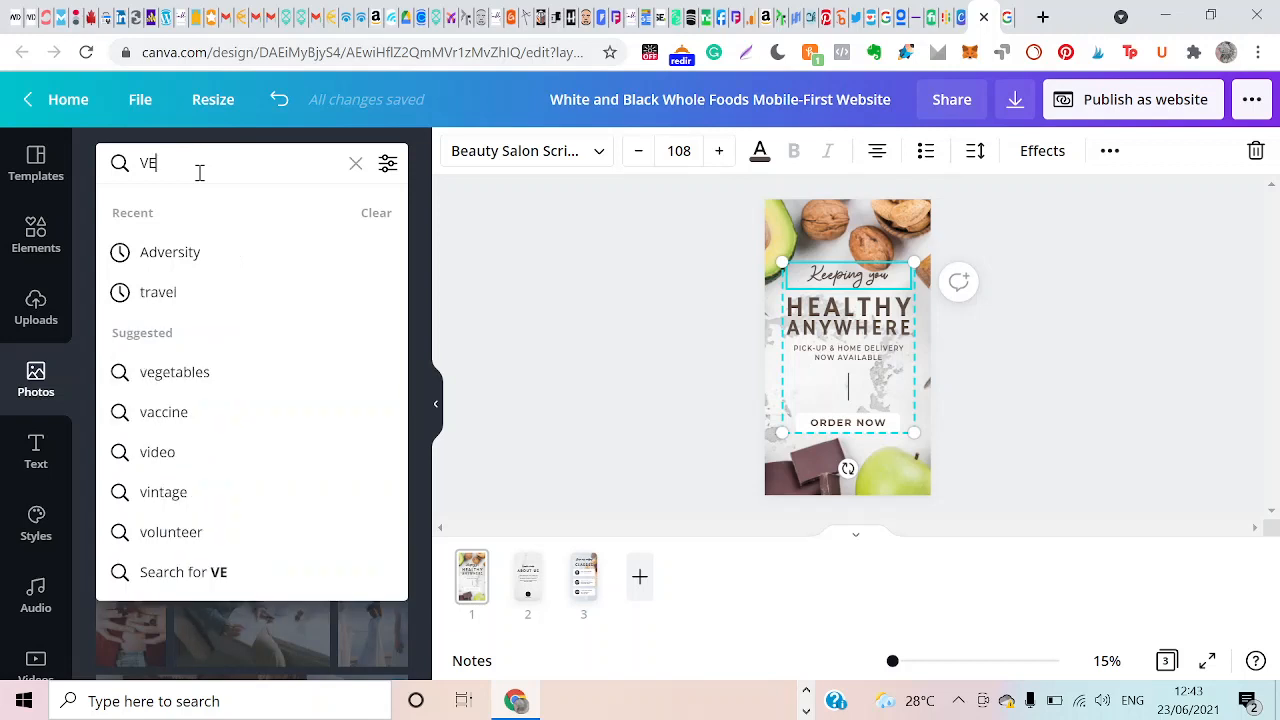
key(BackSpace)
text(egetables)
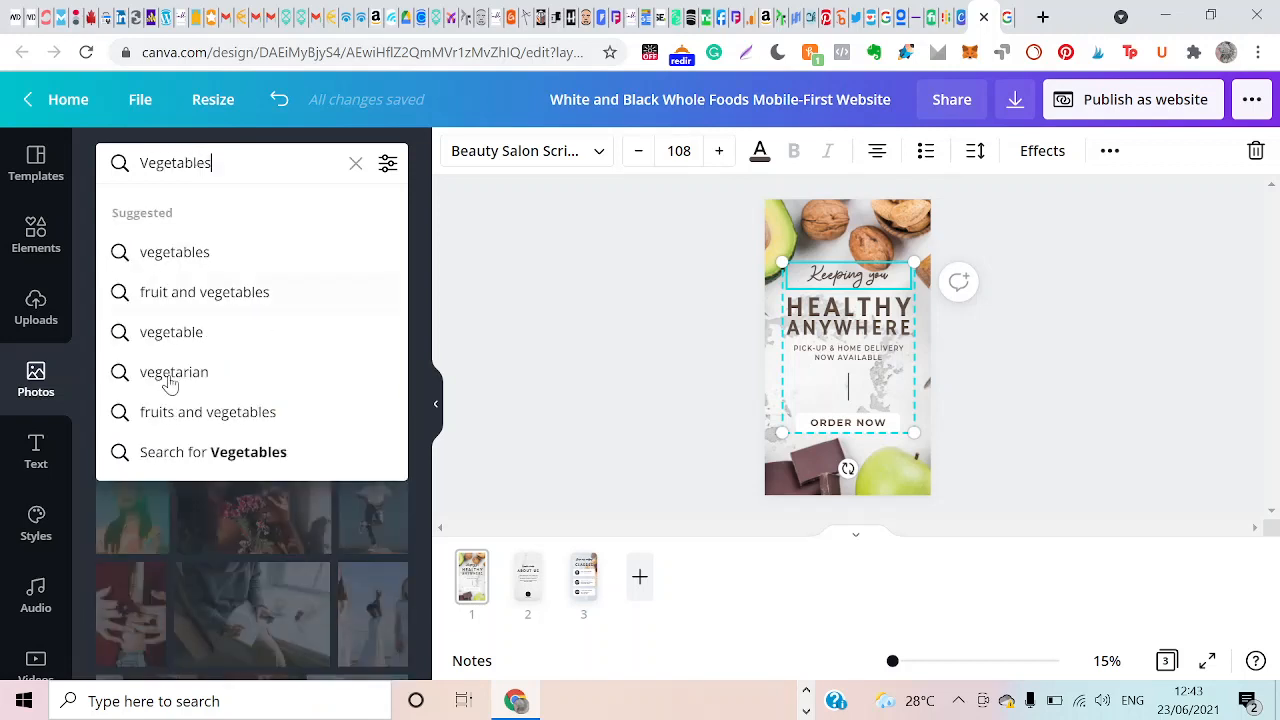
click(272, 291)
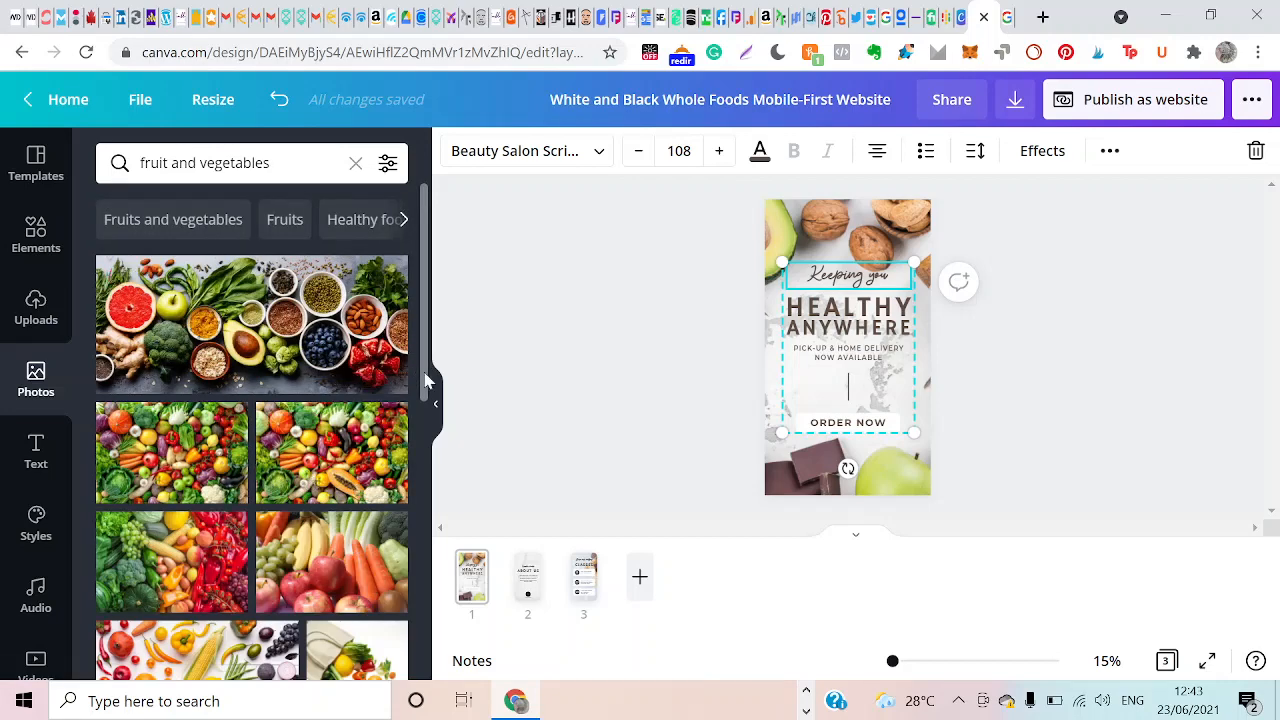
Replace the first page's background with the photo of a green salad bowl on a grey stone surface.
drag(424, 380, 447, 719)
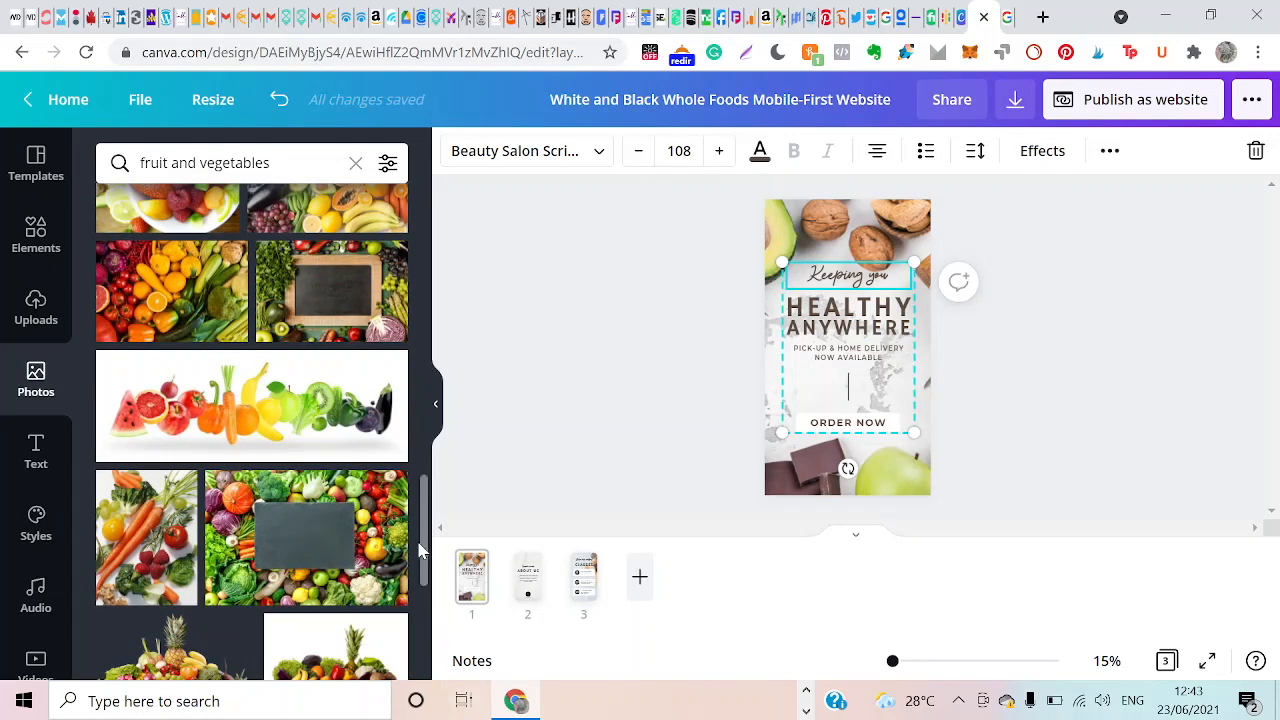
scroll(420, 577, down, 5)
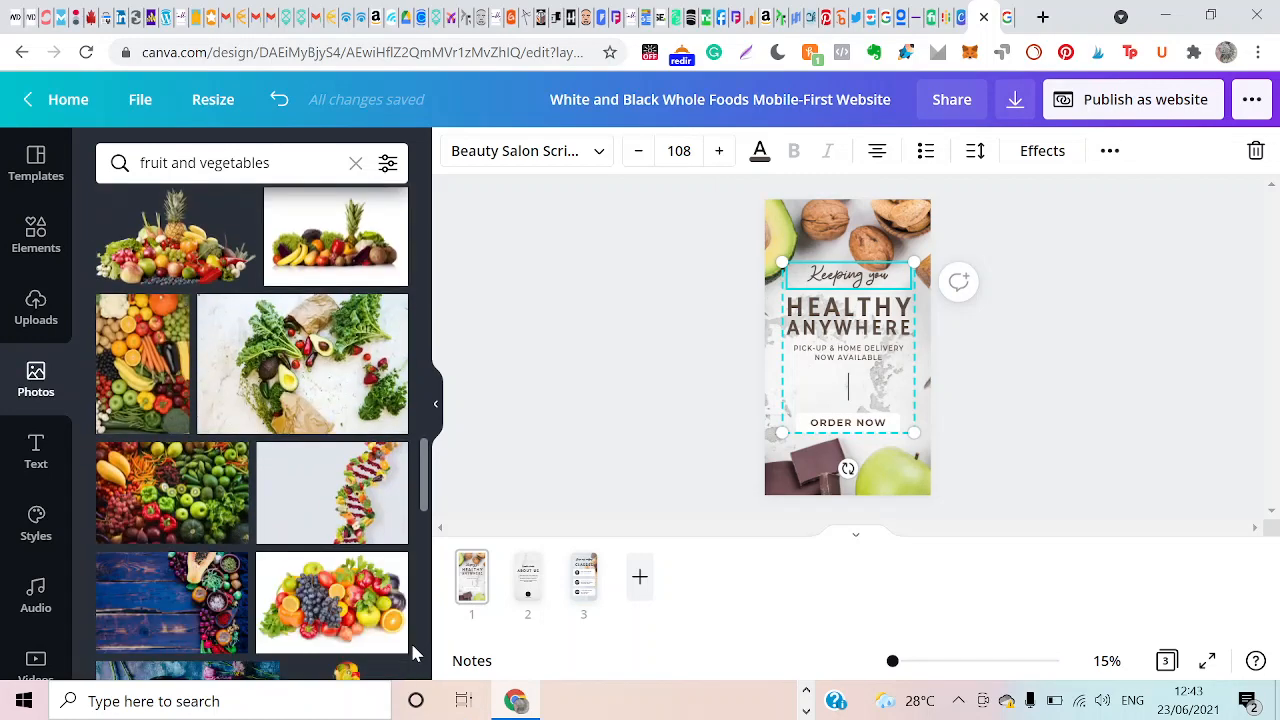
drag(424, 487, 424, 597)
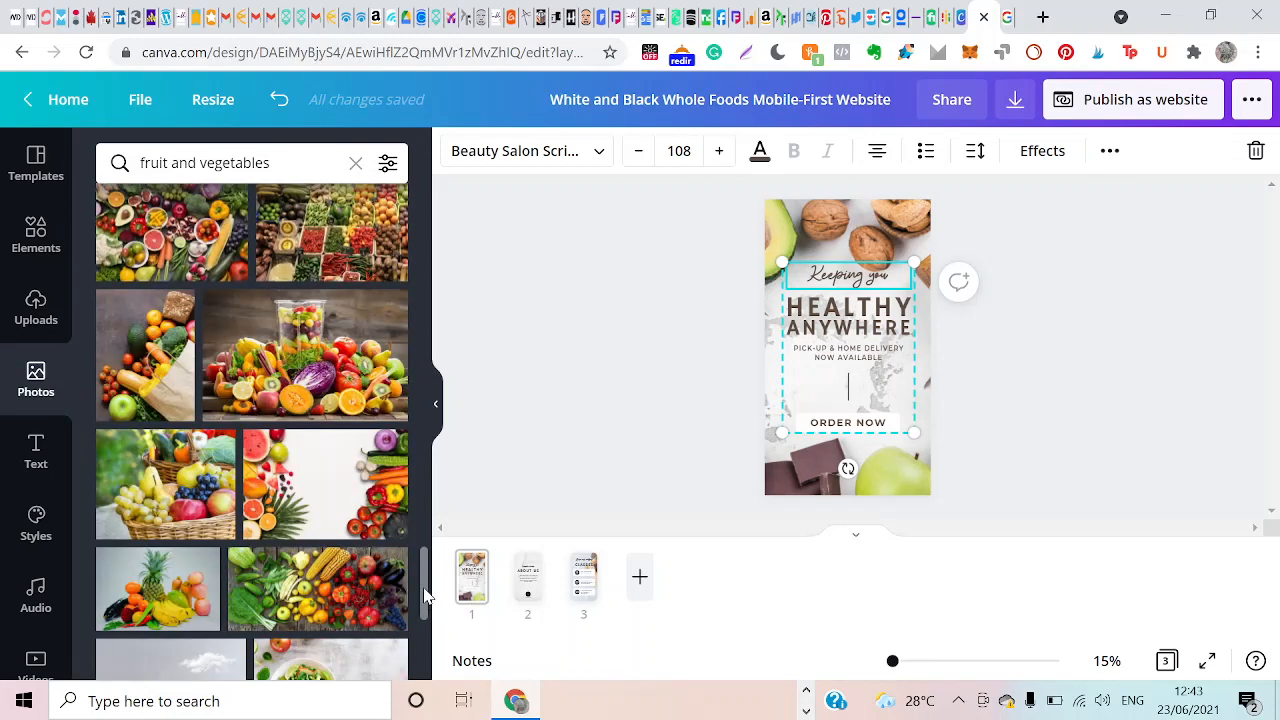
scroll(424, 592, down, 3)
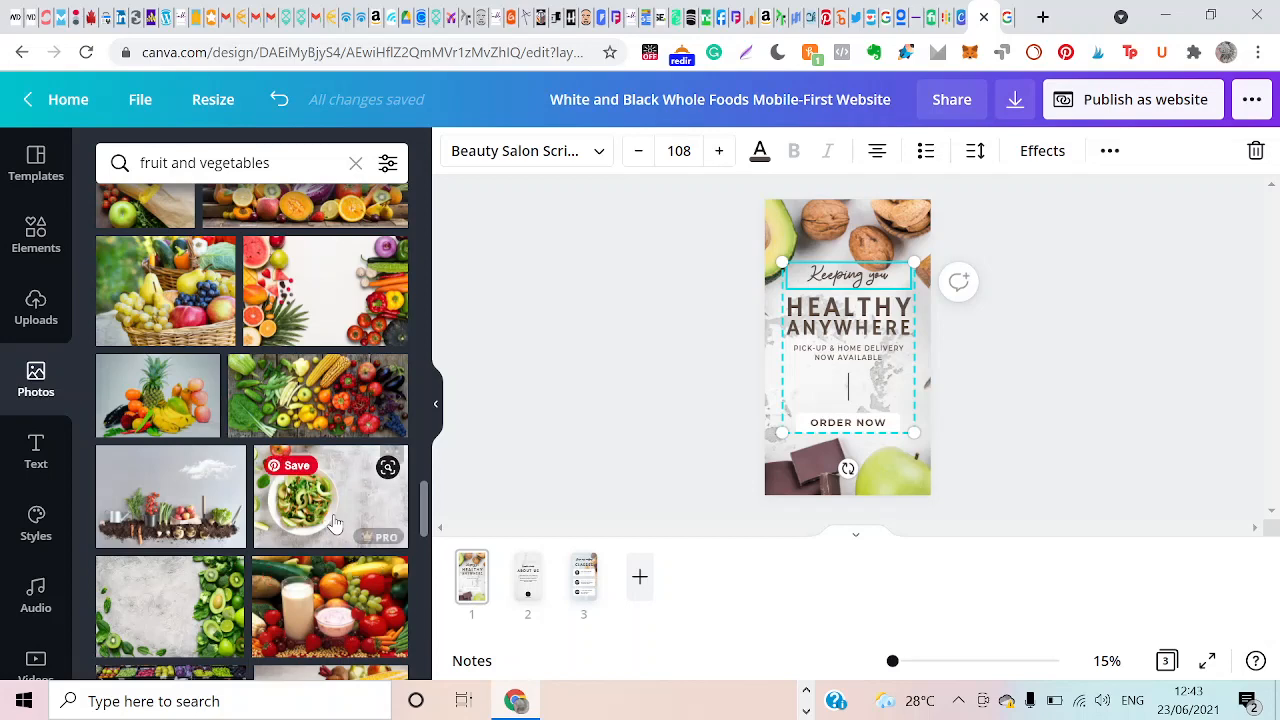
drag(335, 525, 860, 492)
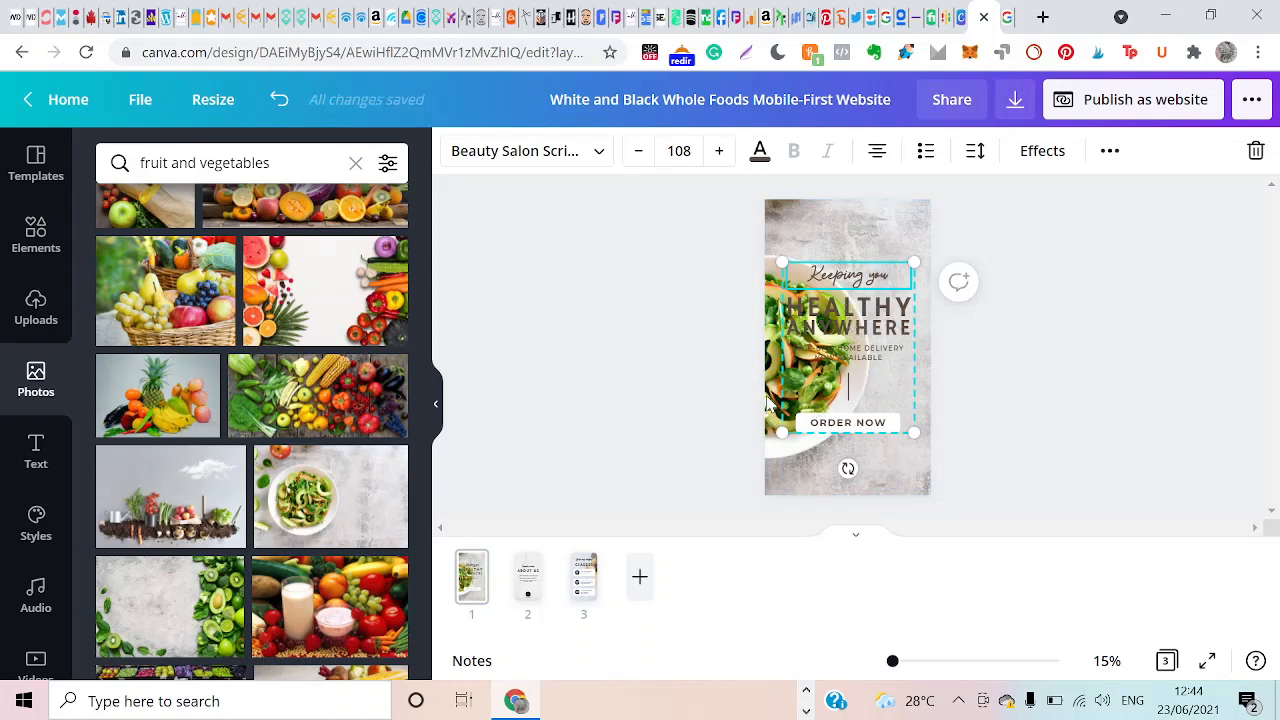
Reposition the salad photo within the first page's background, shifting it slightly left so less of the bowl sits behind the text.
double_click(769, 400)
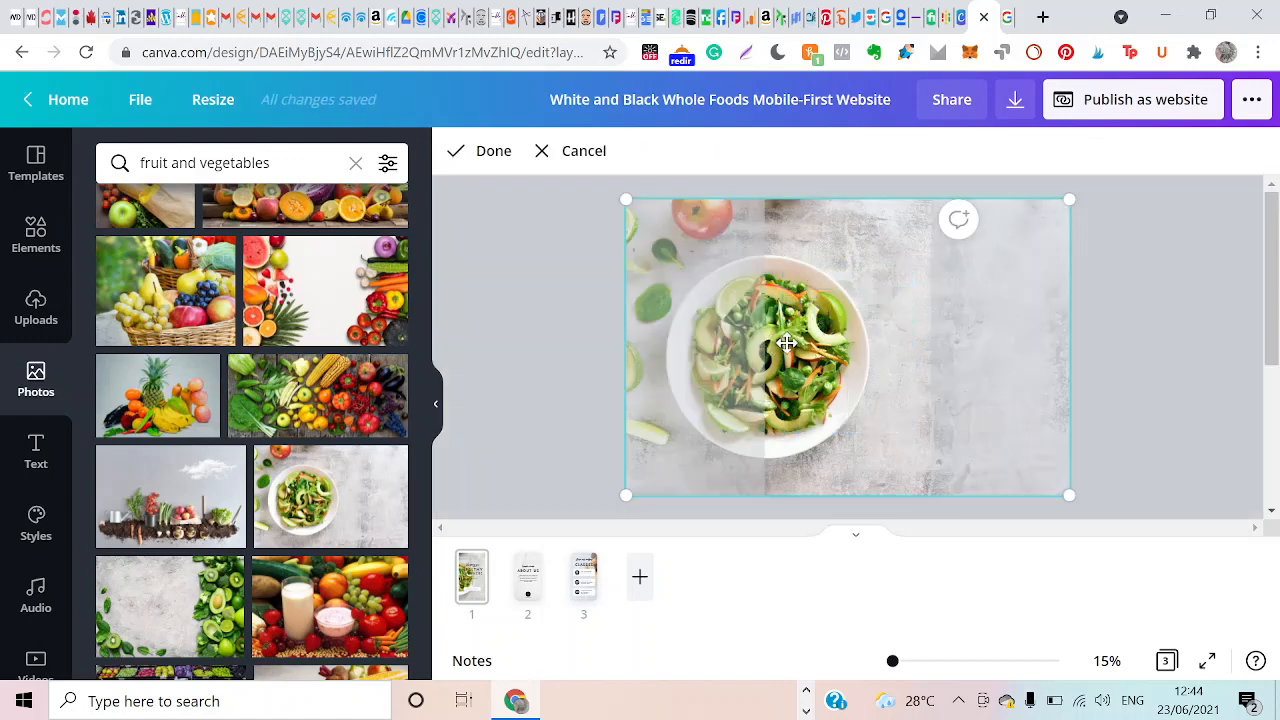
drag(789, 341, 792, 302)
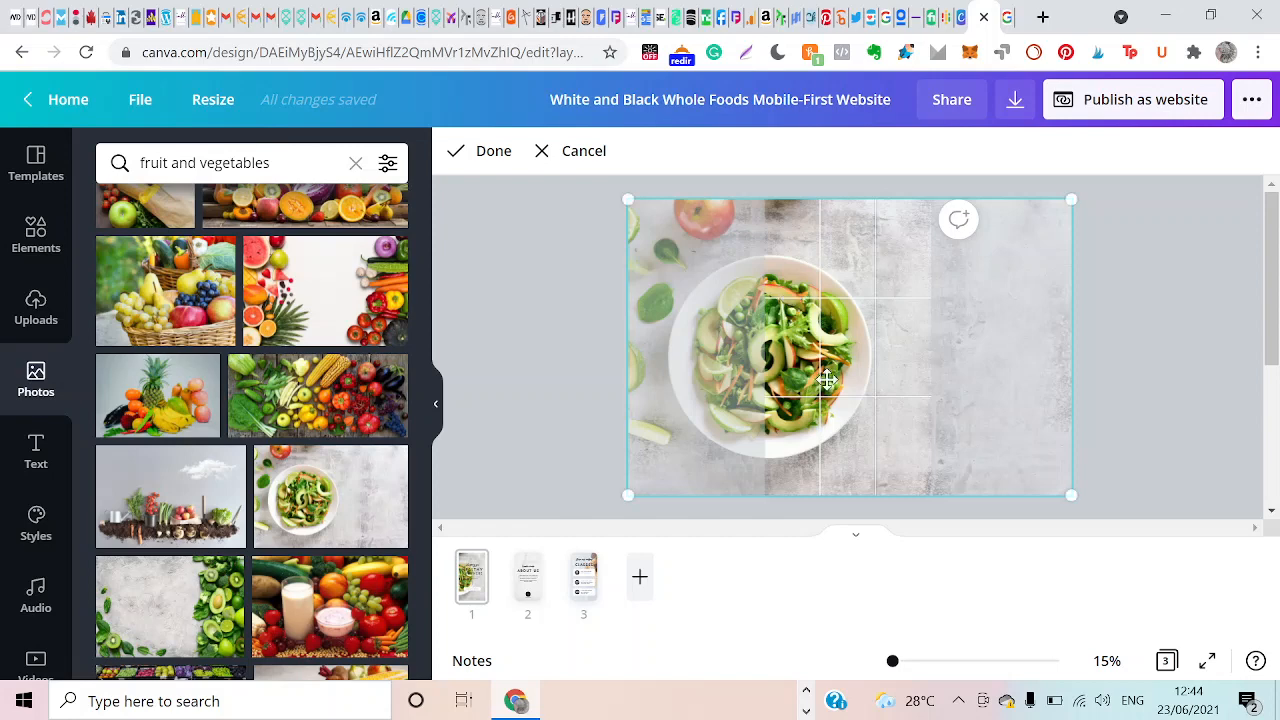
right_click(865, 366)
click(860, 366)
drag(857, 366, 972, 357)
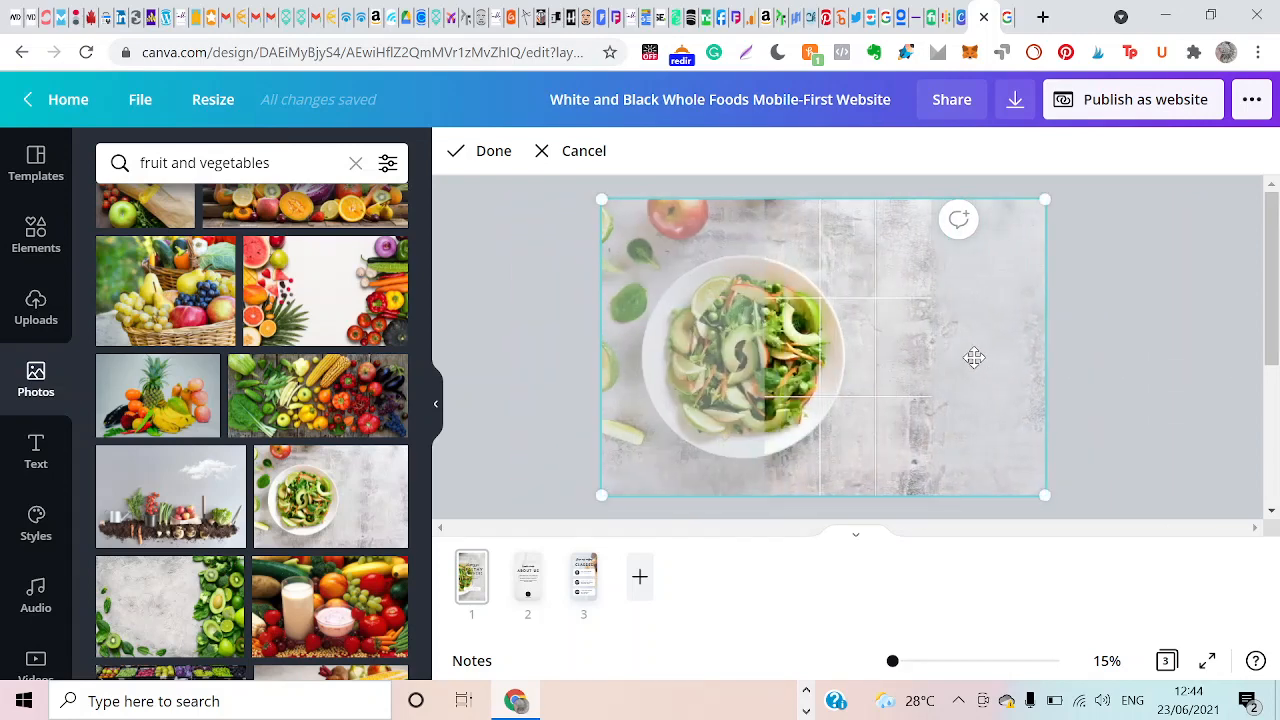
click(489, 155)
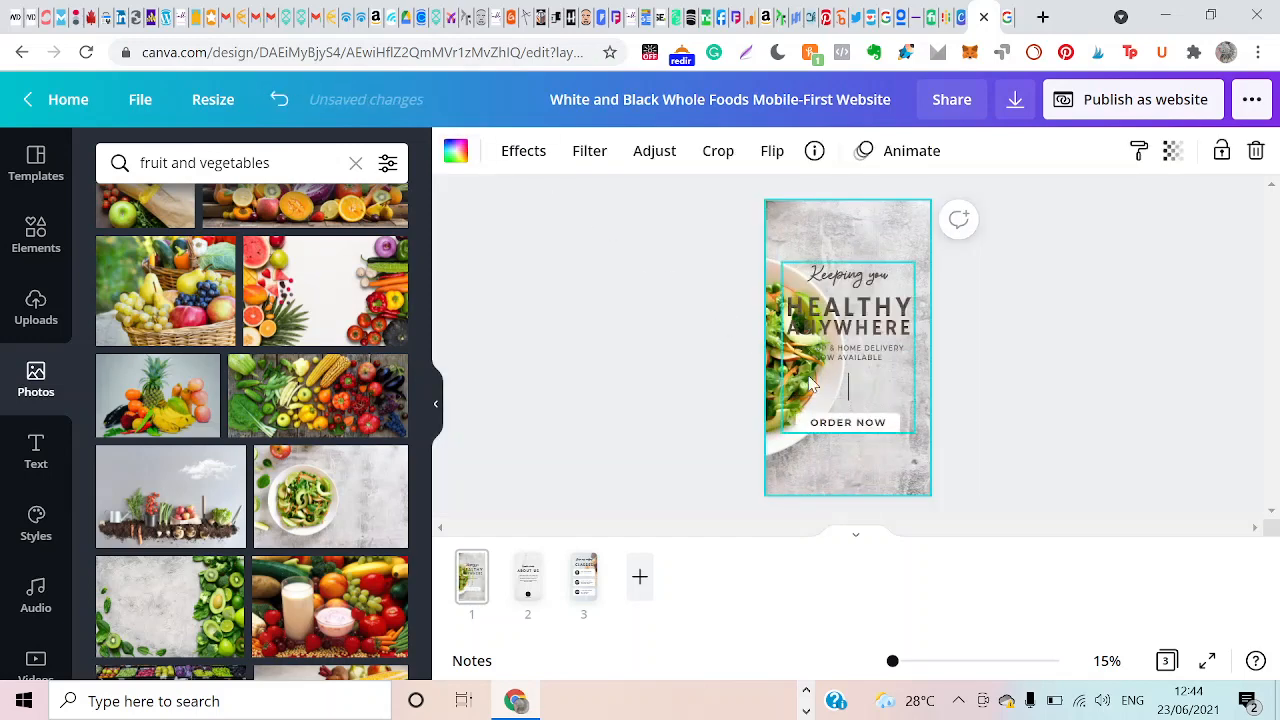
Recolour the "HEALTHY ANYWHERE" heading with black from the document colours.
click(866, 310)
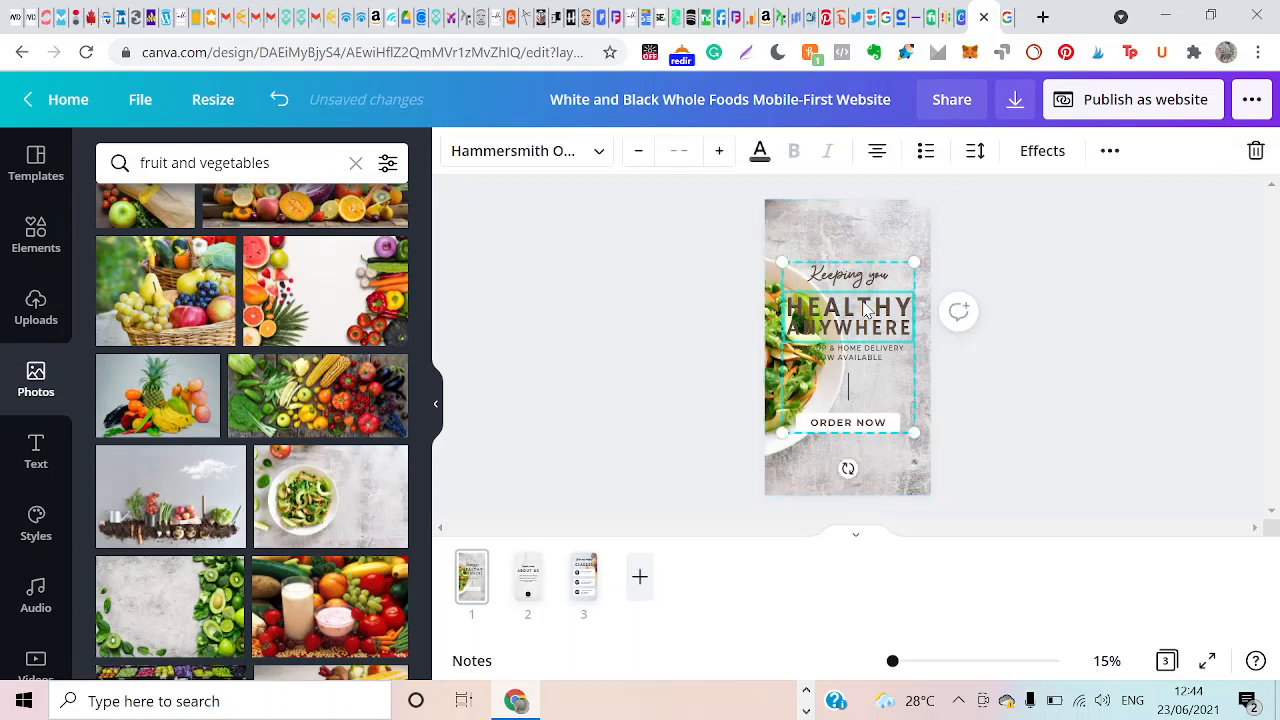
click(760, 155)
click(177, 272)
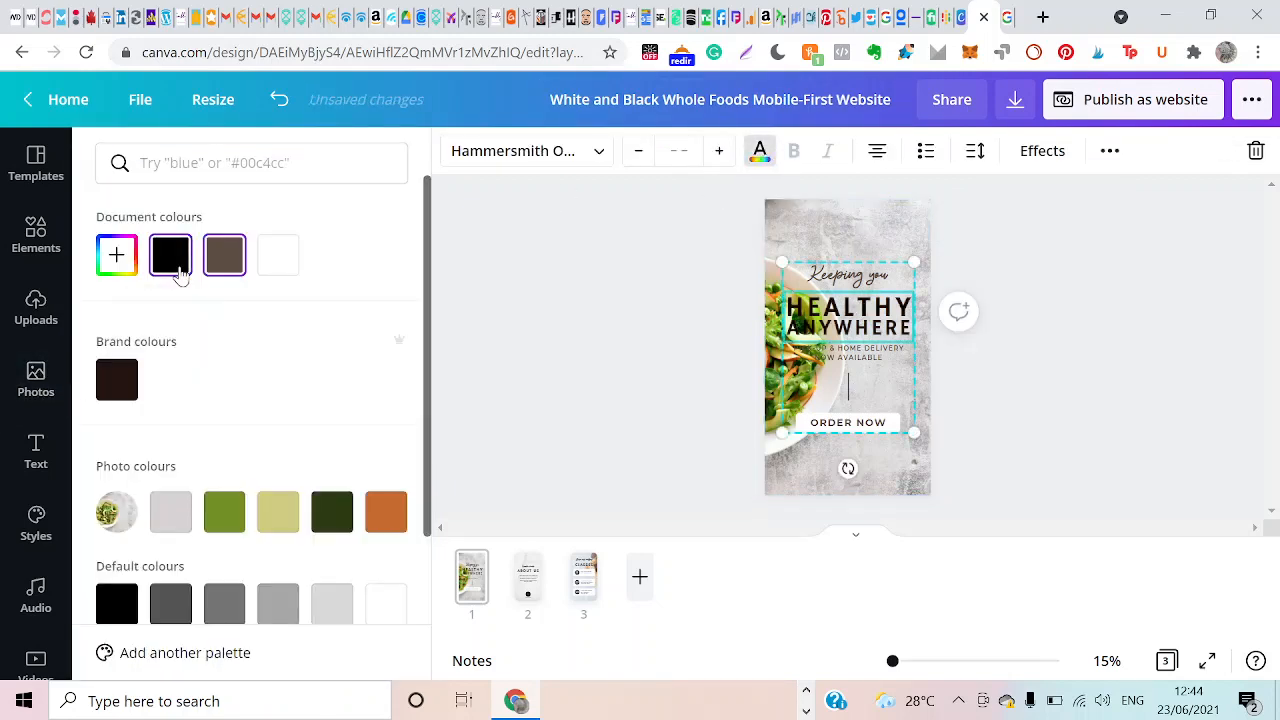
Move the first page's whole text group, from "Keeping you" to "ORDER NOW", higher on the page.
right_click(872, 283)
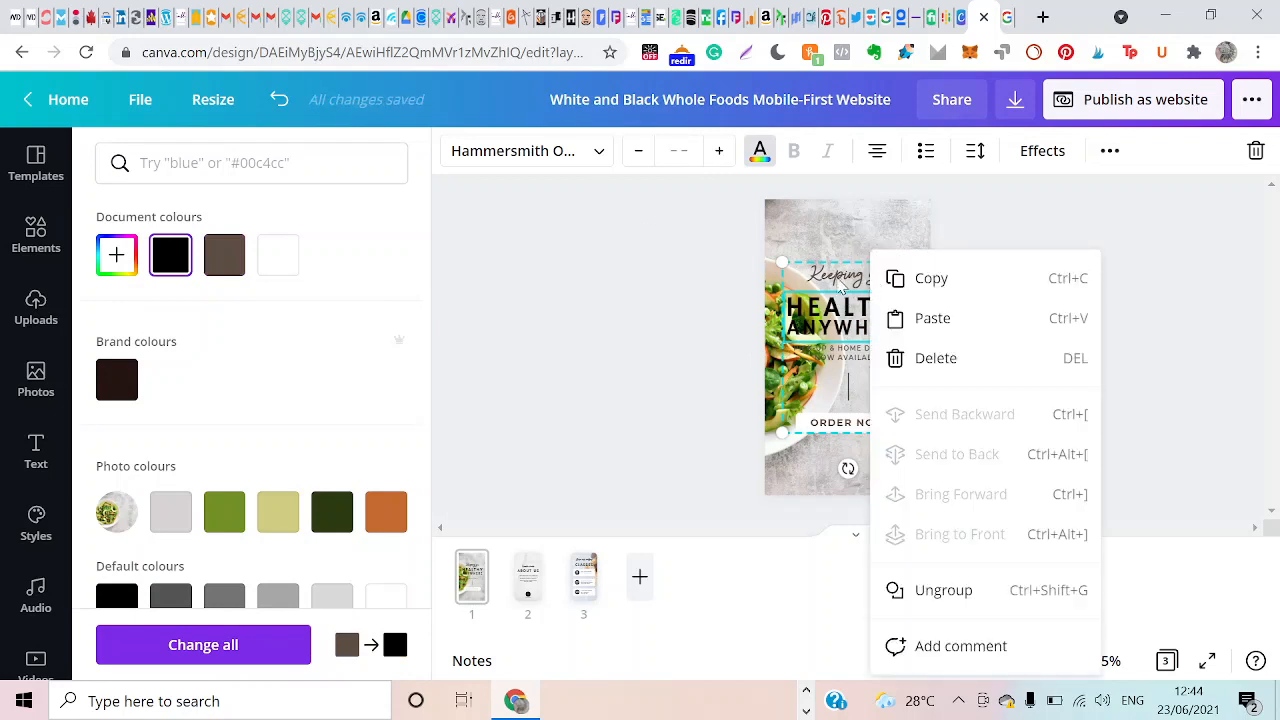
click(838, 283)
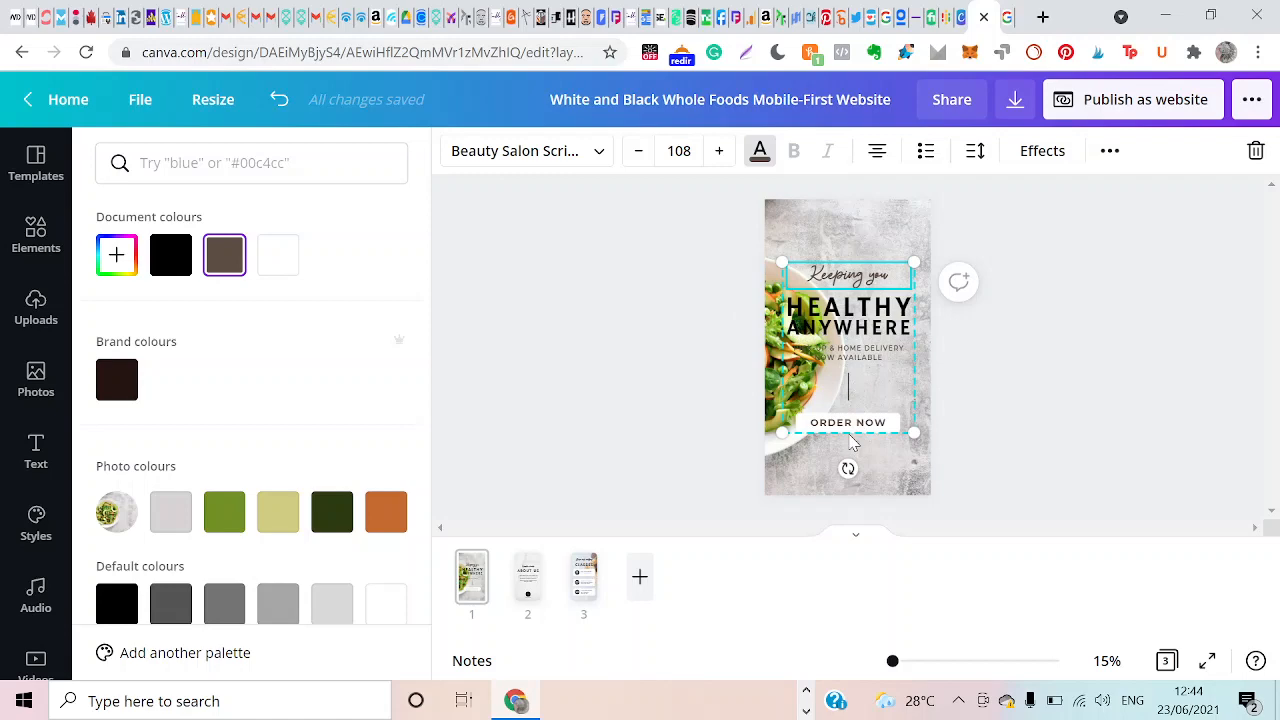
click(848, 261)
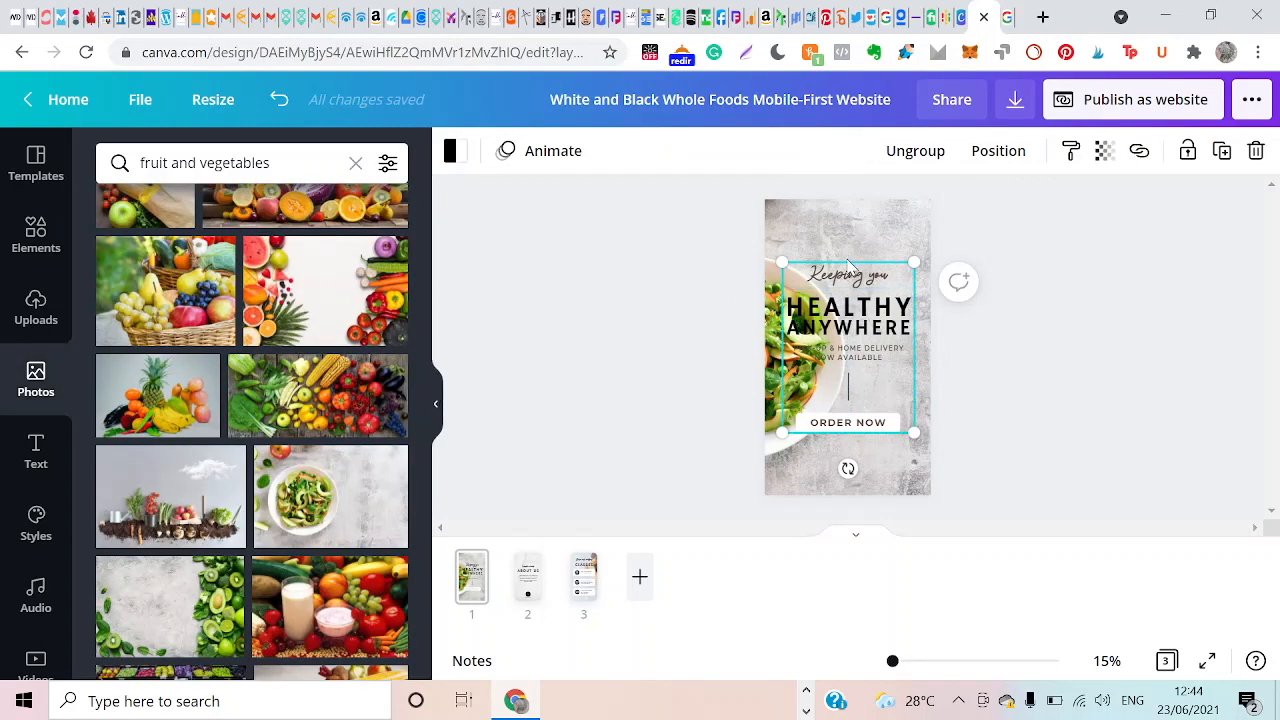
click(847, 230)
double_click(848, 272)
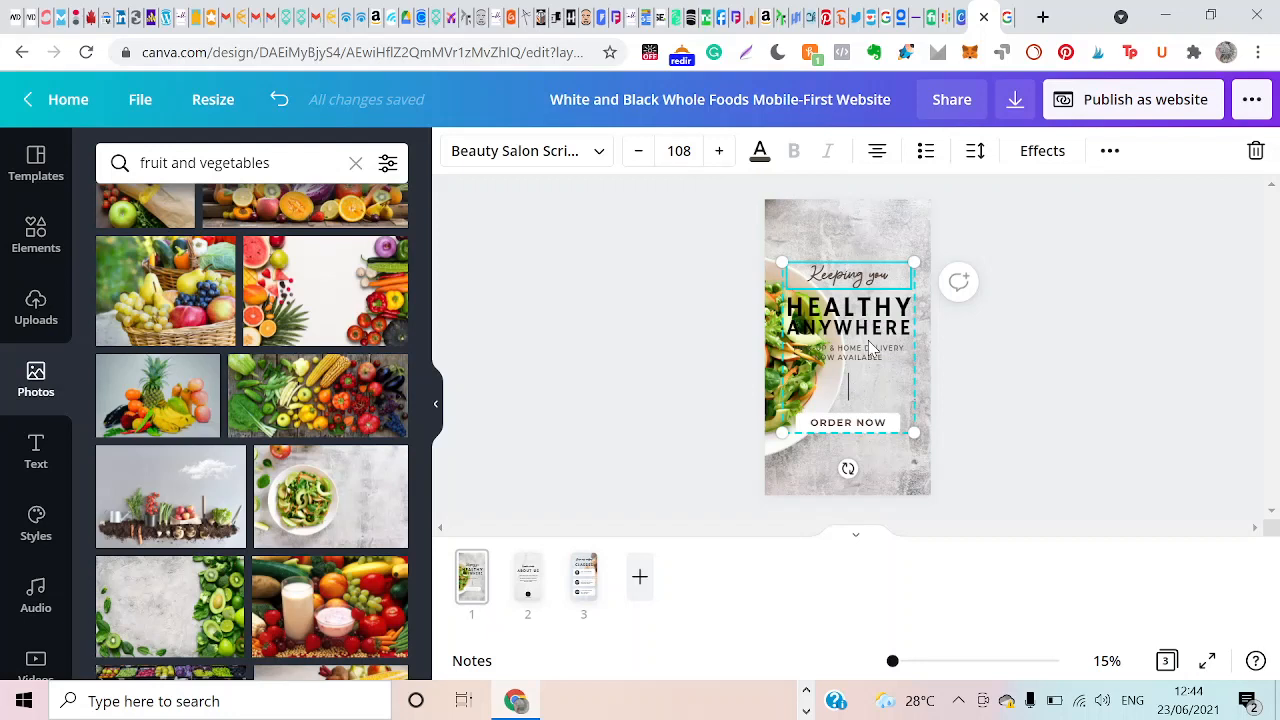
drag(876, 382, 874, 337)
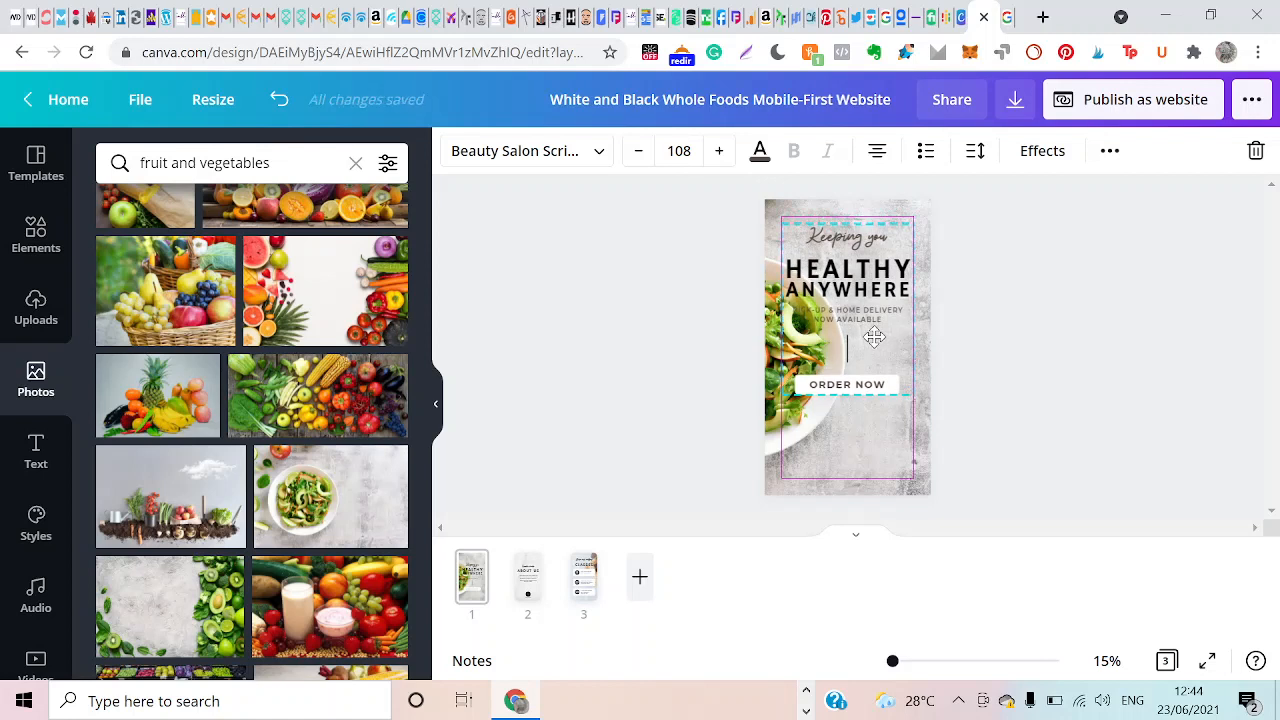
drag(874, 337, 874, 337)
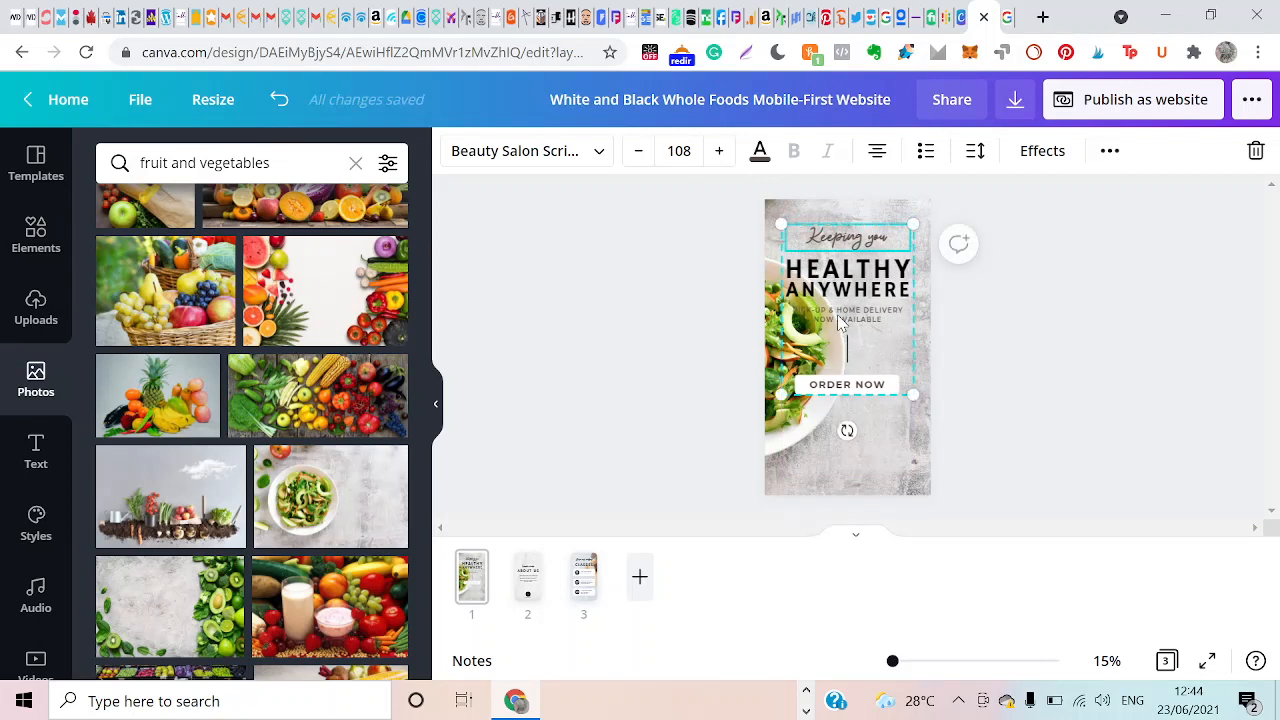
Recolour the pick-up and home delivery line with black from the document colours.
click(839, 321)
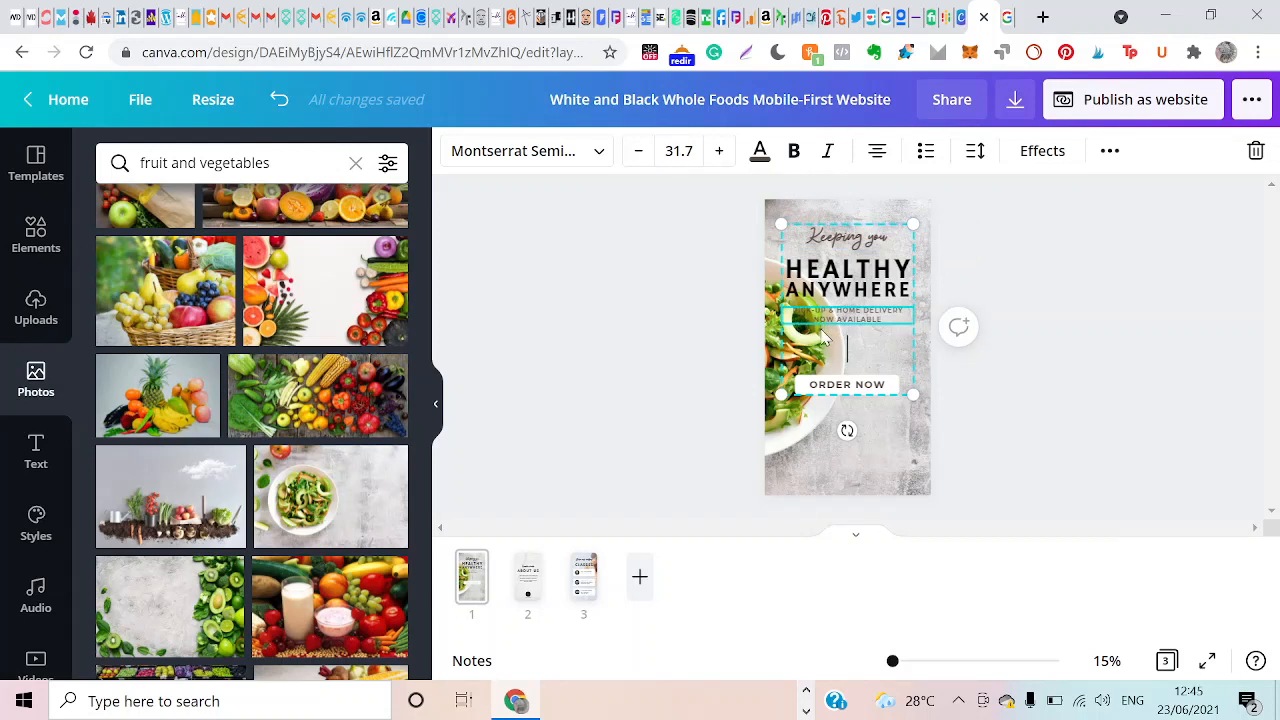
click(760, 153)
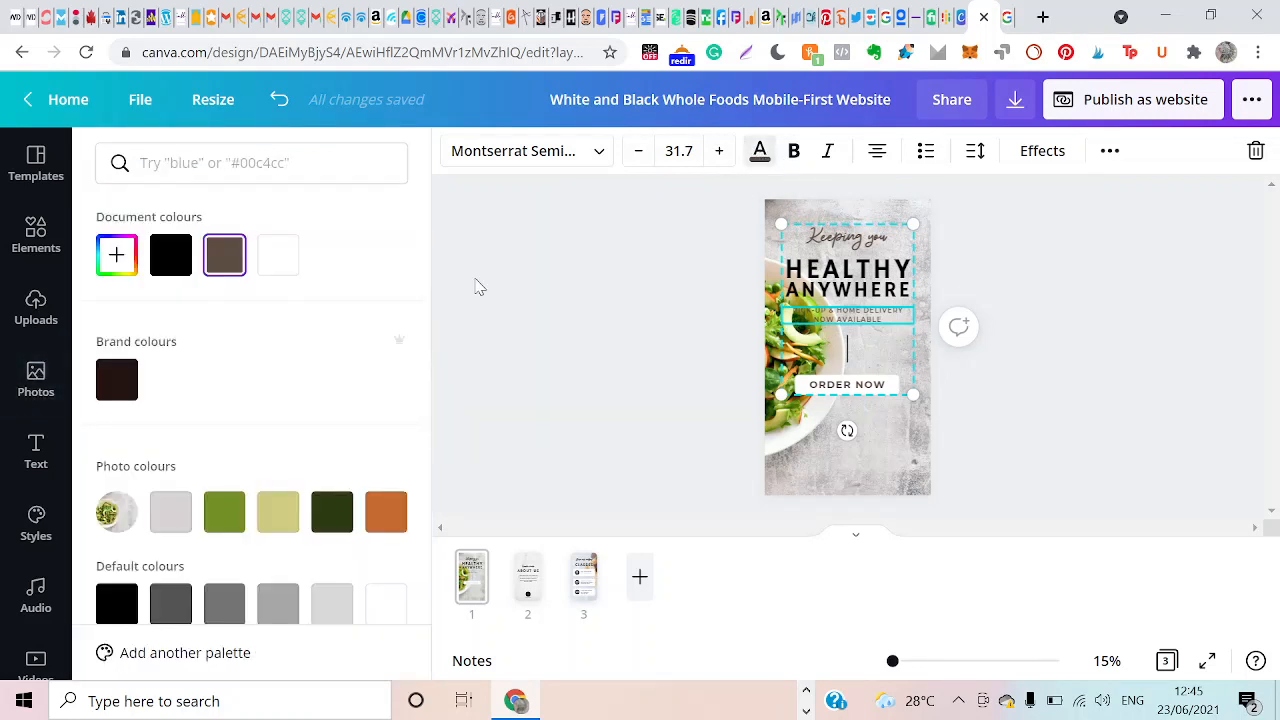
click(170, 254)
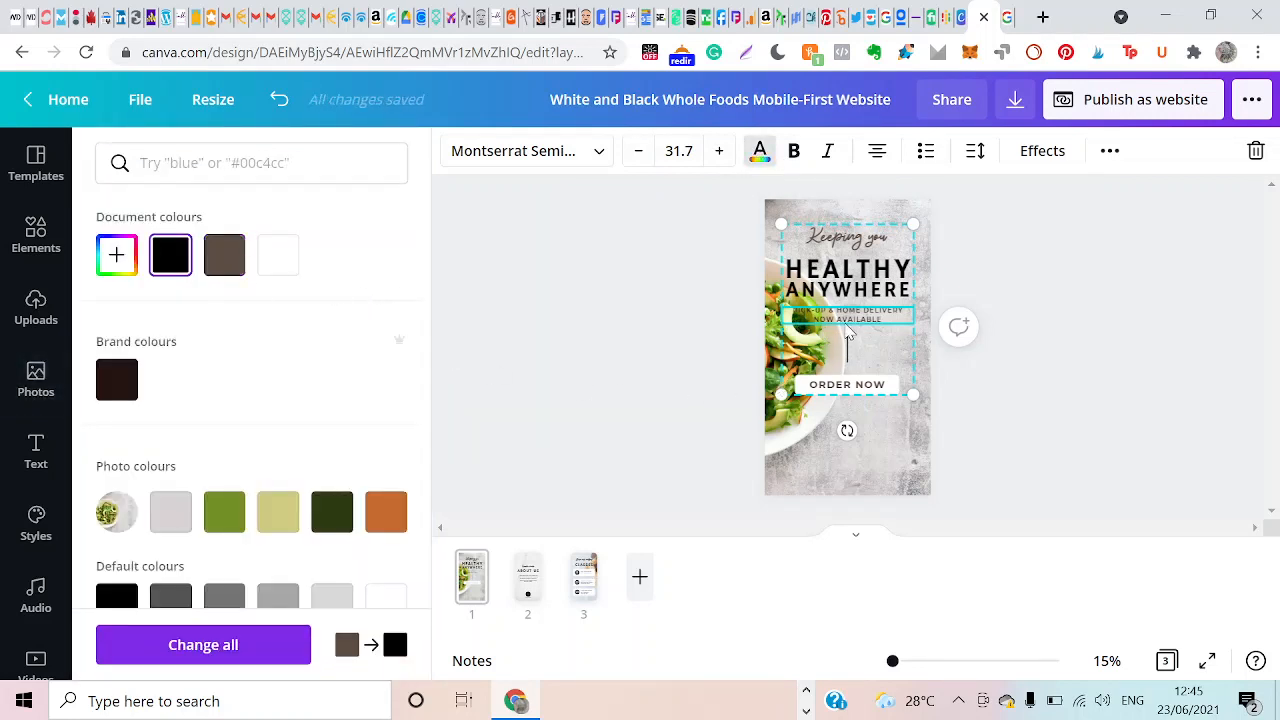
click(617, 377)
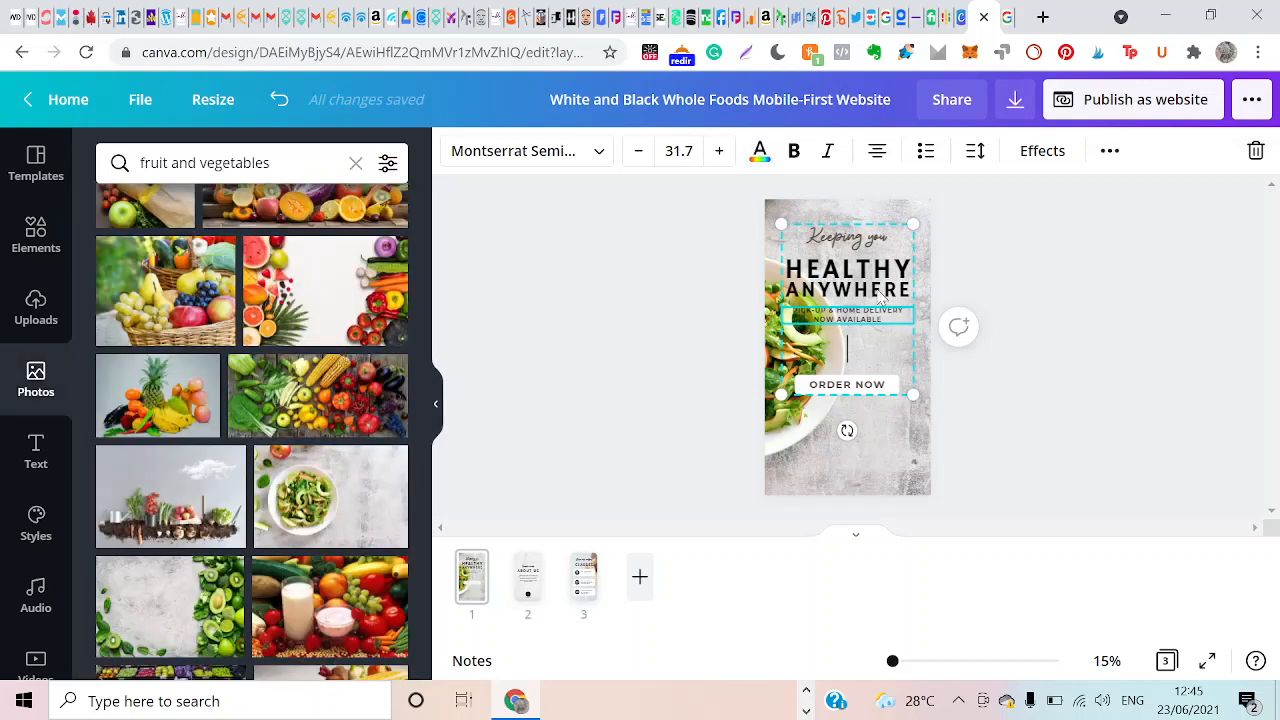
click(925, 289)
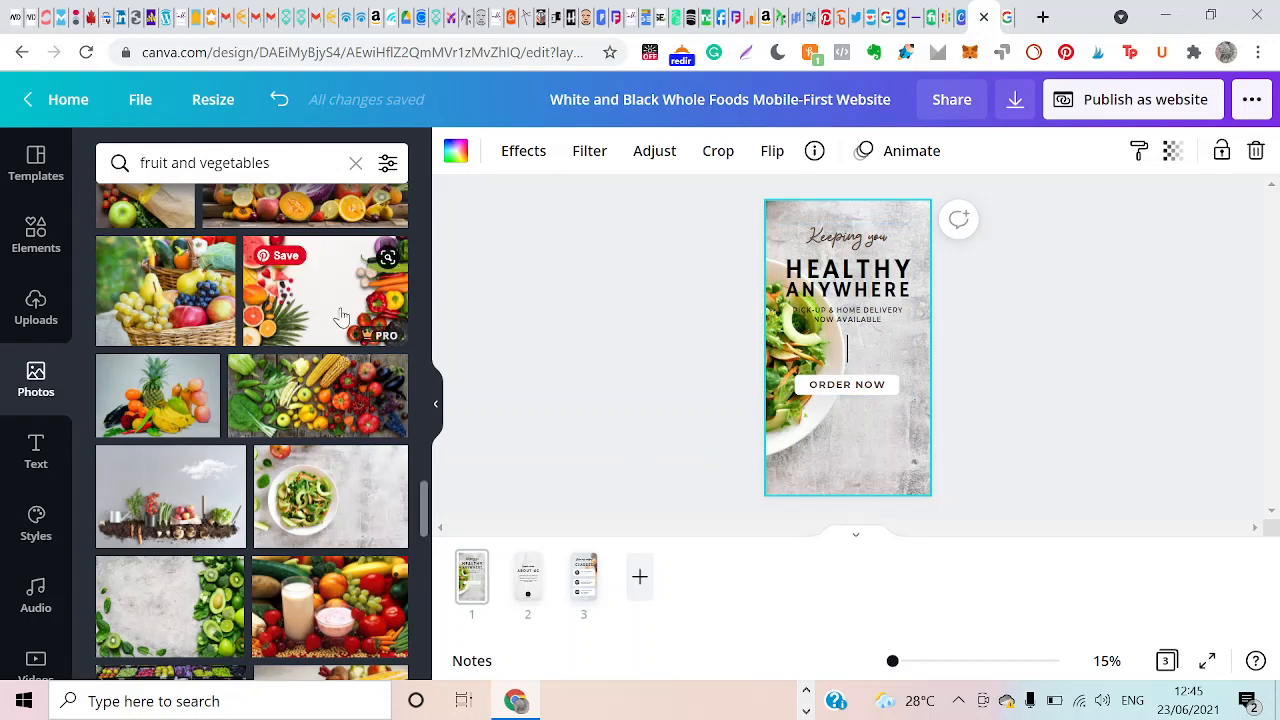
click(615, 344)
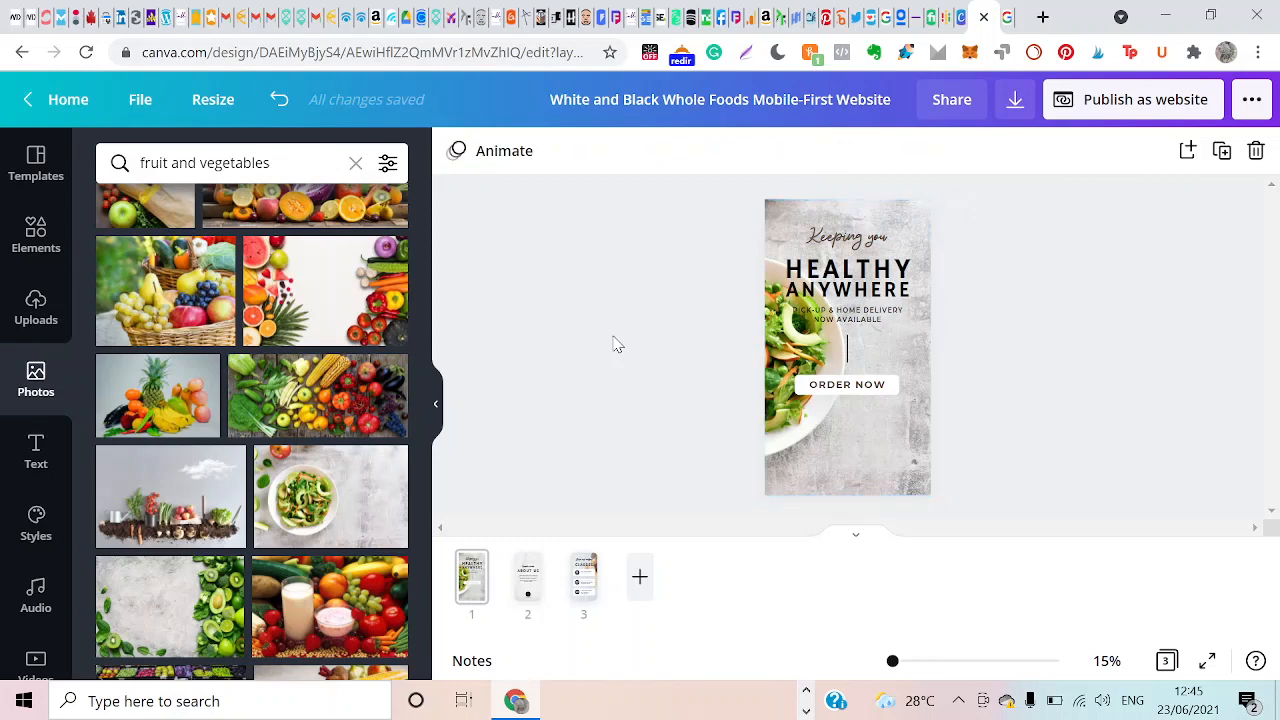
click(847, 432)
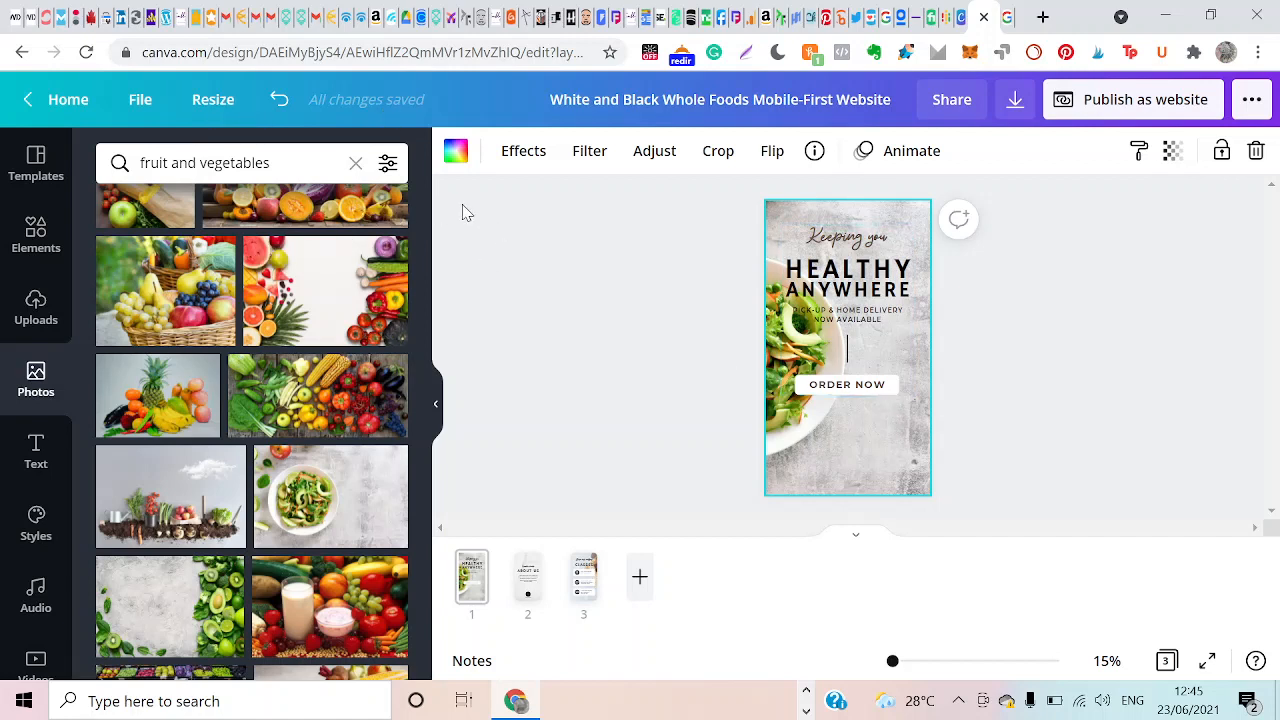
Replace the "ABOUT US" paragraph on page 2 with "A blog centered on wellness, which can be achieved from healthy food.".
click(527, 593)
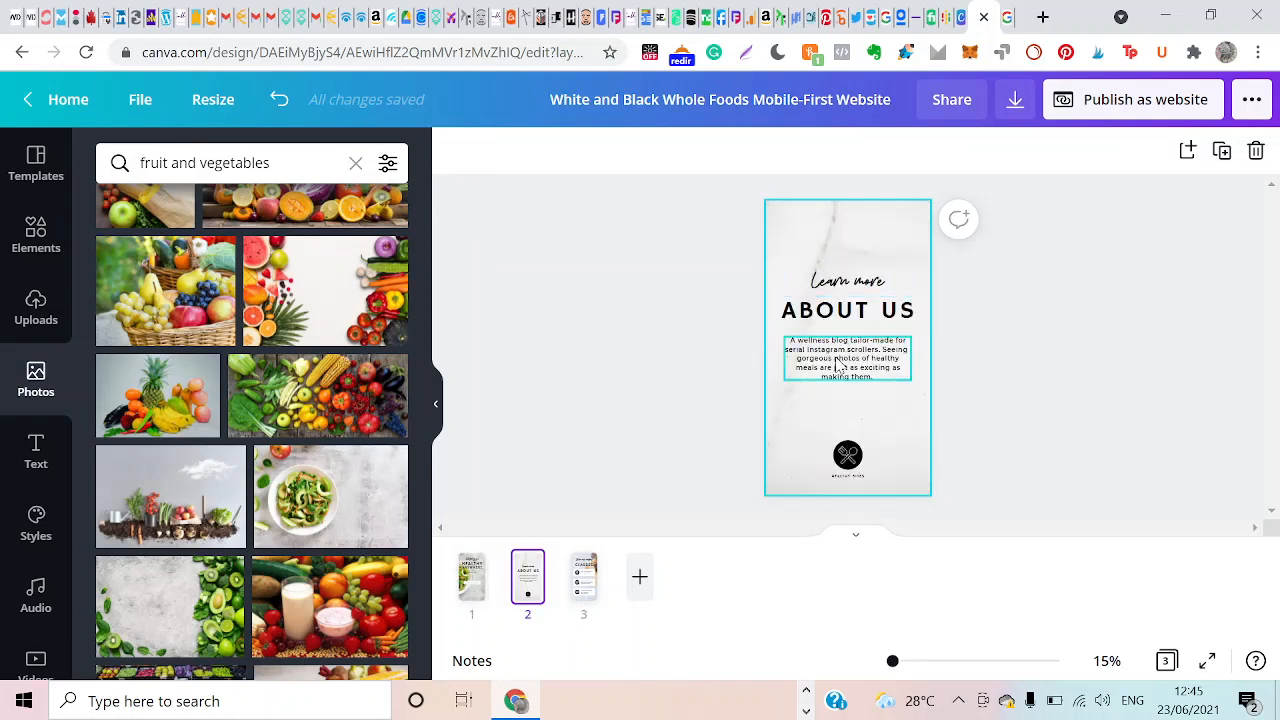
click(838, 366)
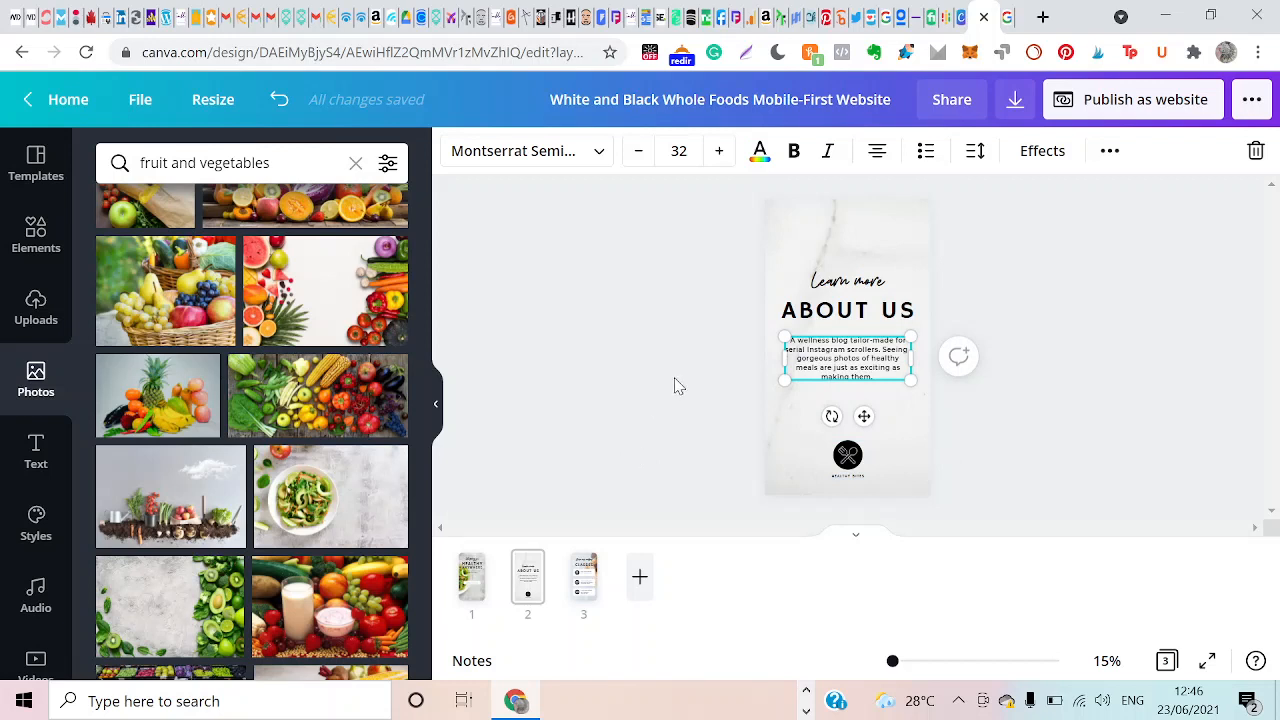
double_click(797, 349)
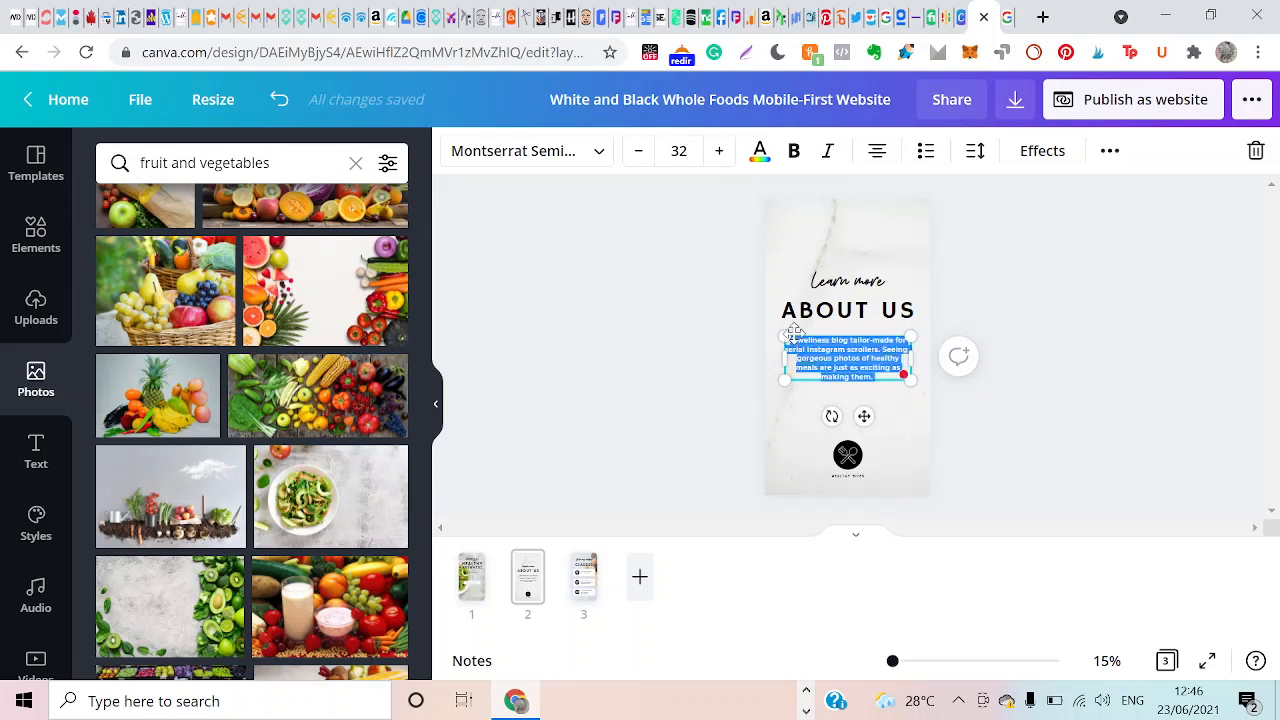
text(A blog centered on)
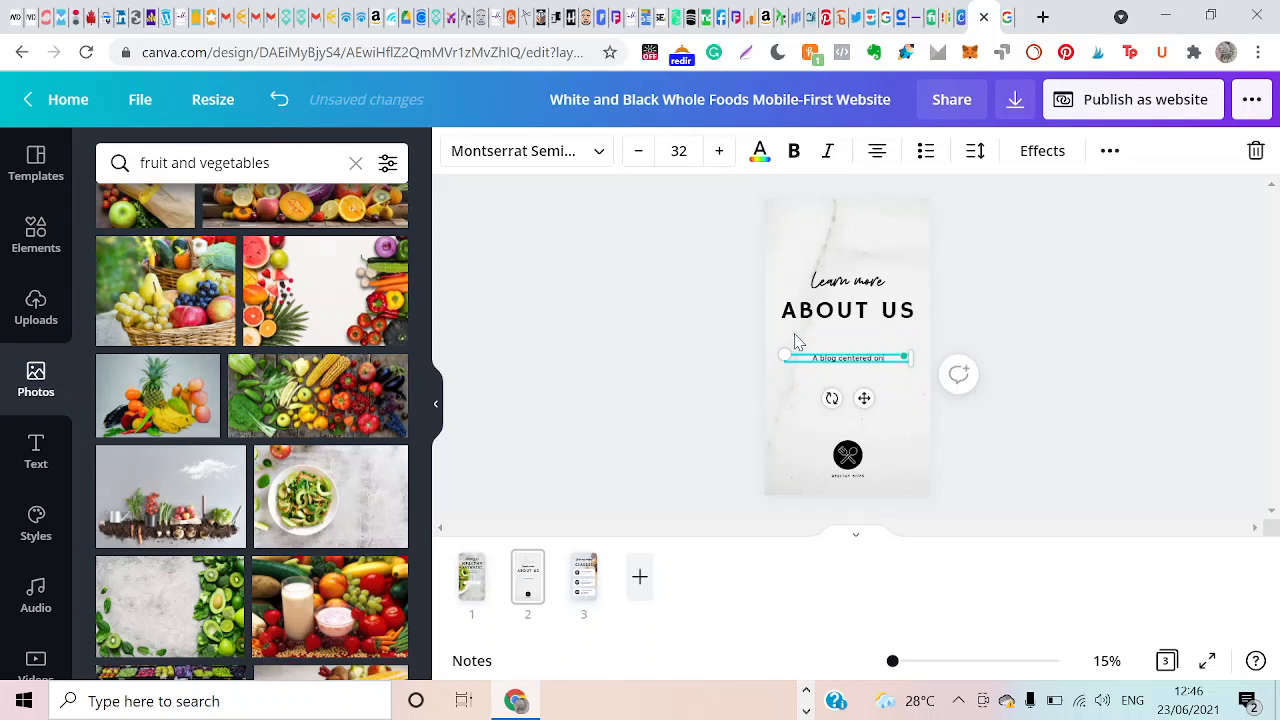
text(wel)
text(lness. we)
text(hich)
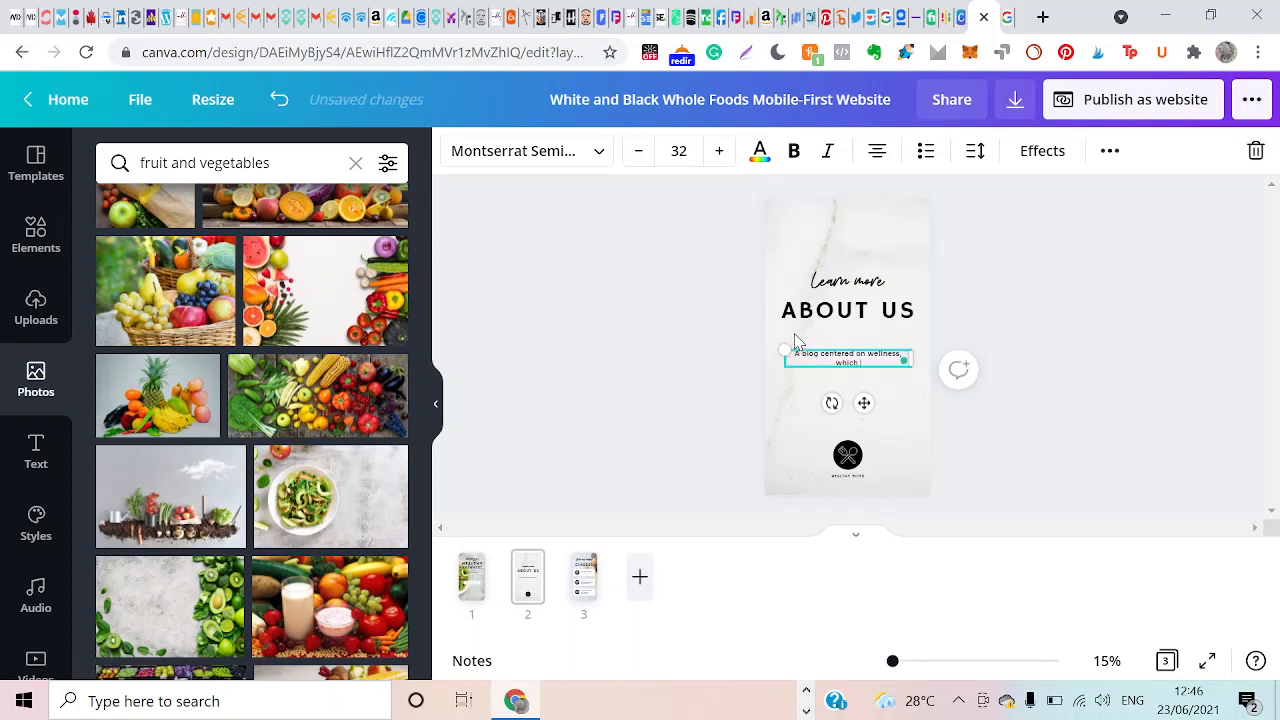
text( can be achieved from healthy food.)
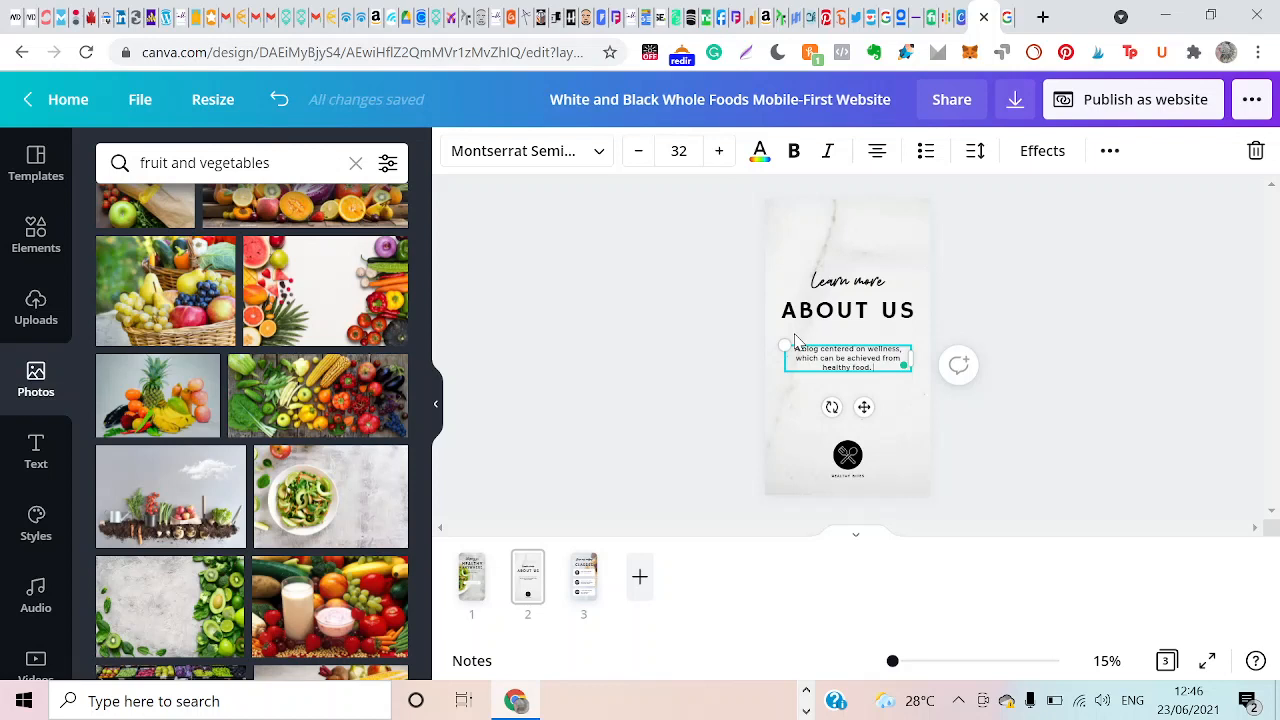
Extend the "ABOUT US" paragraph on page 2 with "We post pictures of healthy for you to purchase at affordable prices.".
text(We)
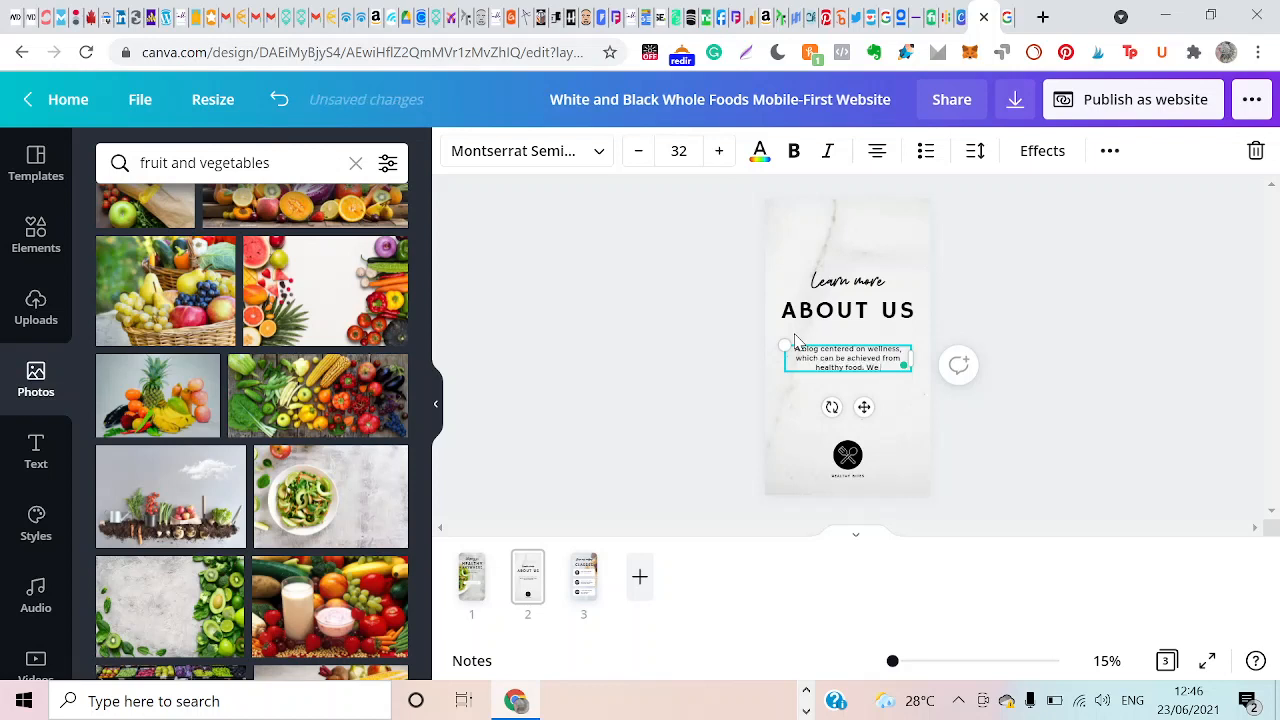
text( post pictures of hea)
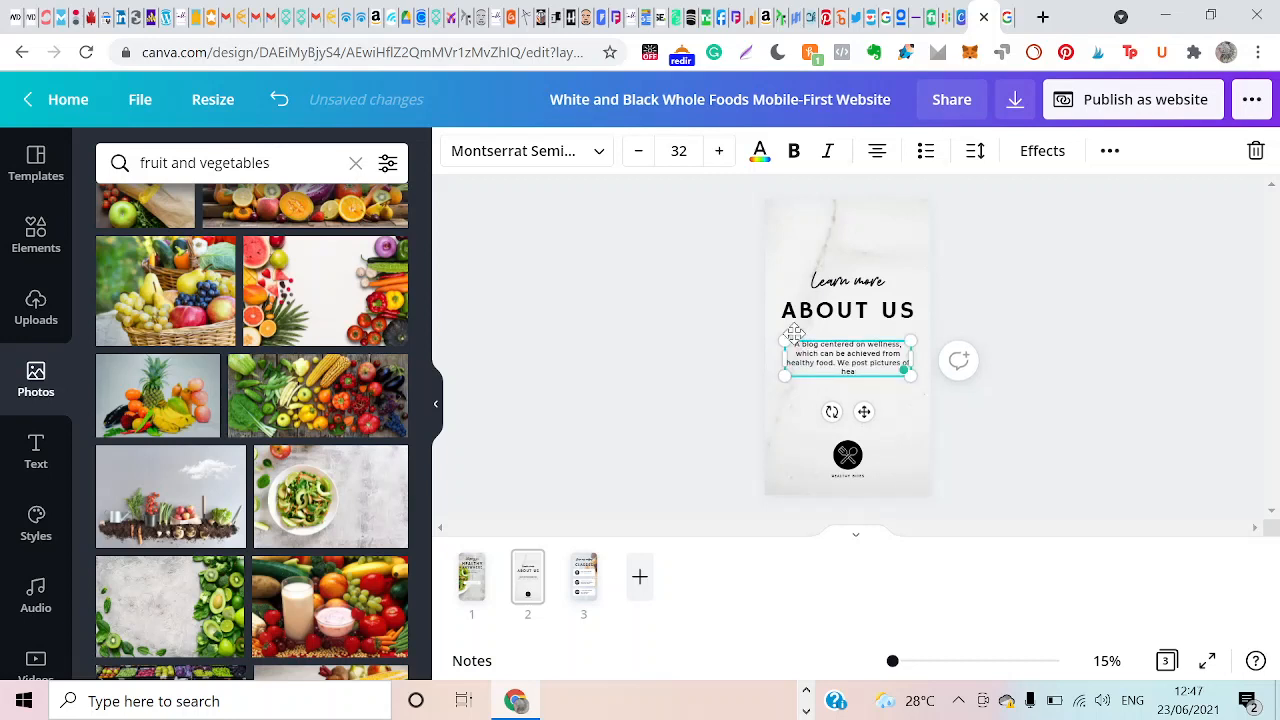
text(tlthy for you to p)
key(BackSpace)
key(BackSpace)
text(got)
key(BackSpace)
key(BackSpace)
key(BackSpace)
text(g)
key(BackSpace)
text(p)
key(BackSpace)
key(BackSpace)
key(BackSpace)
key(BackSpace)
key(BackSpace)
key(BackSpace)
text(u to purchase.)
key(BackSpace)
text(ase a)
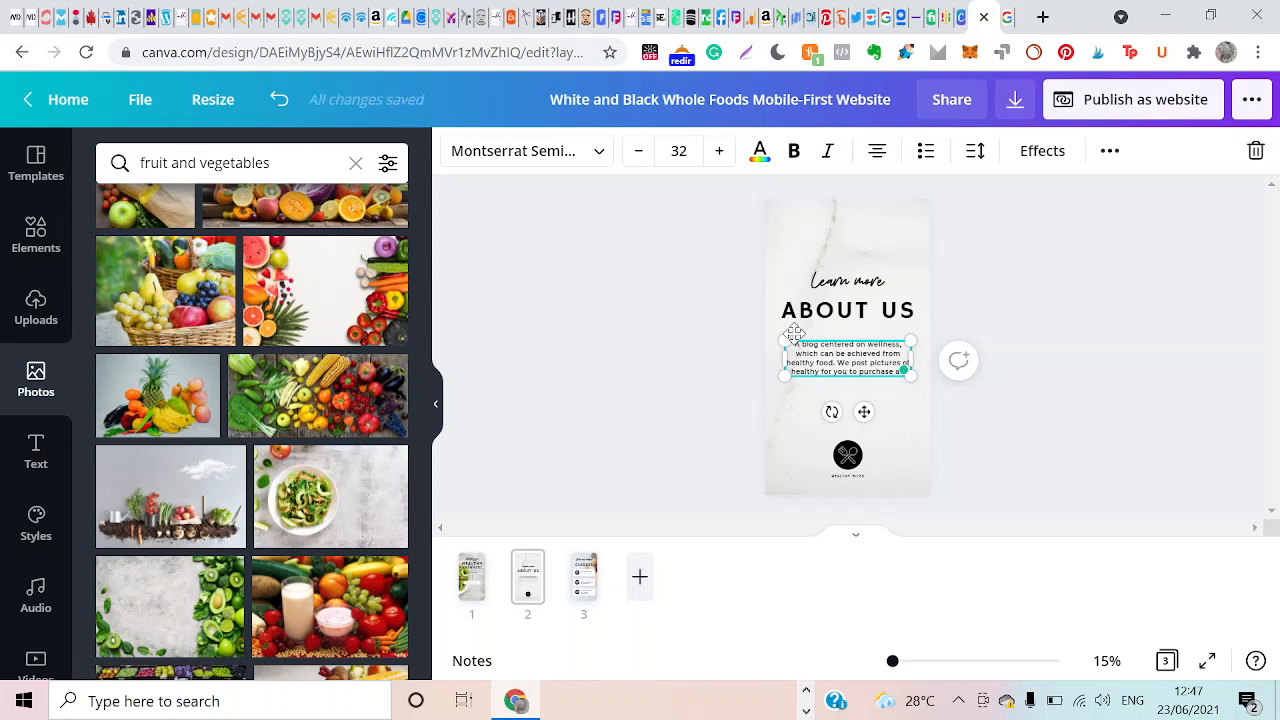
text(t affor)
text(da)
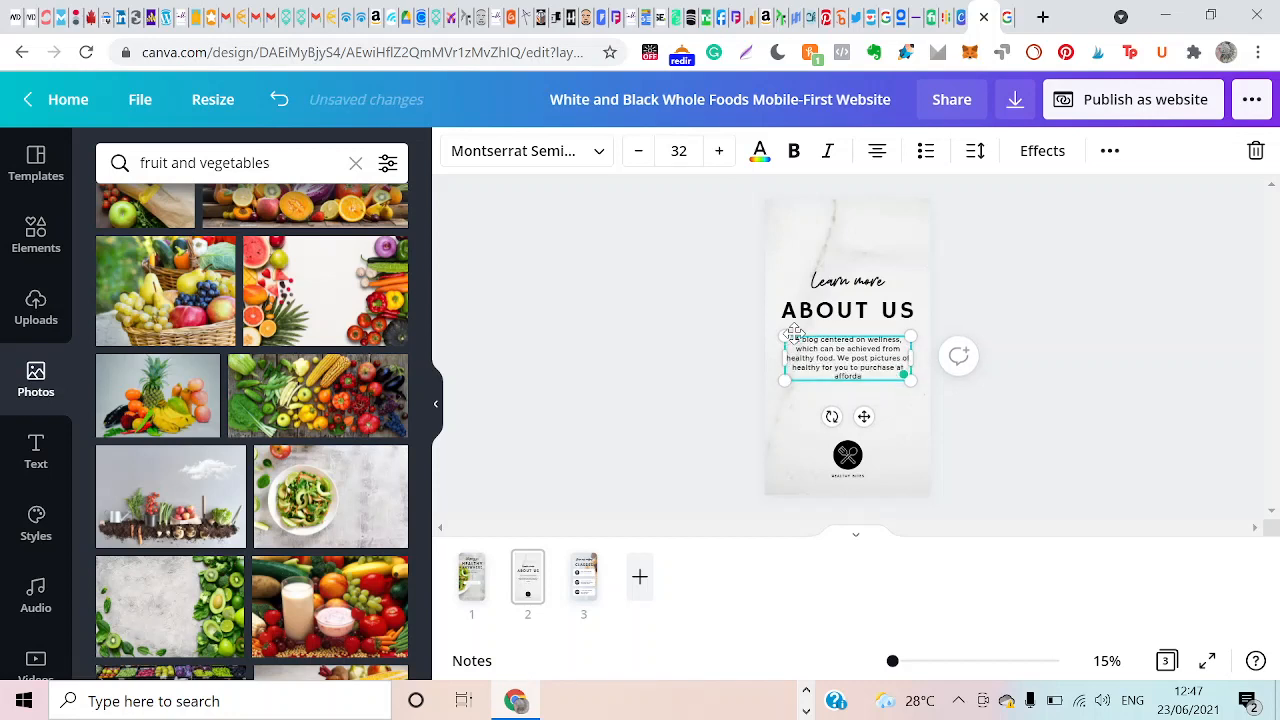
text(ble prices.)
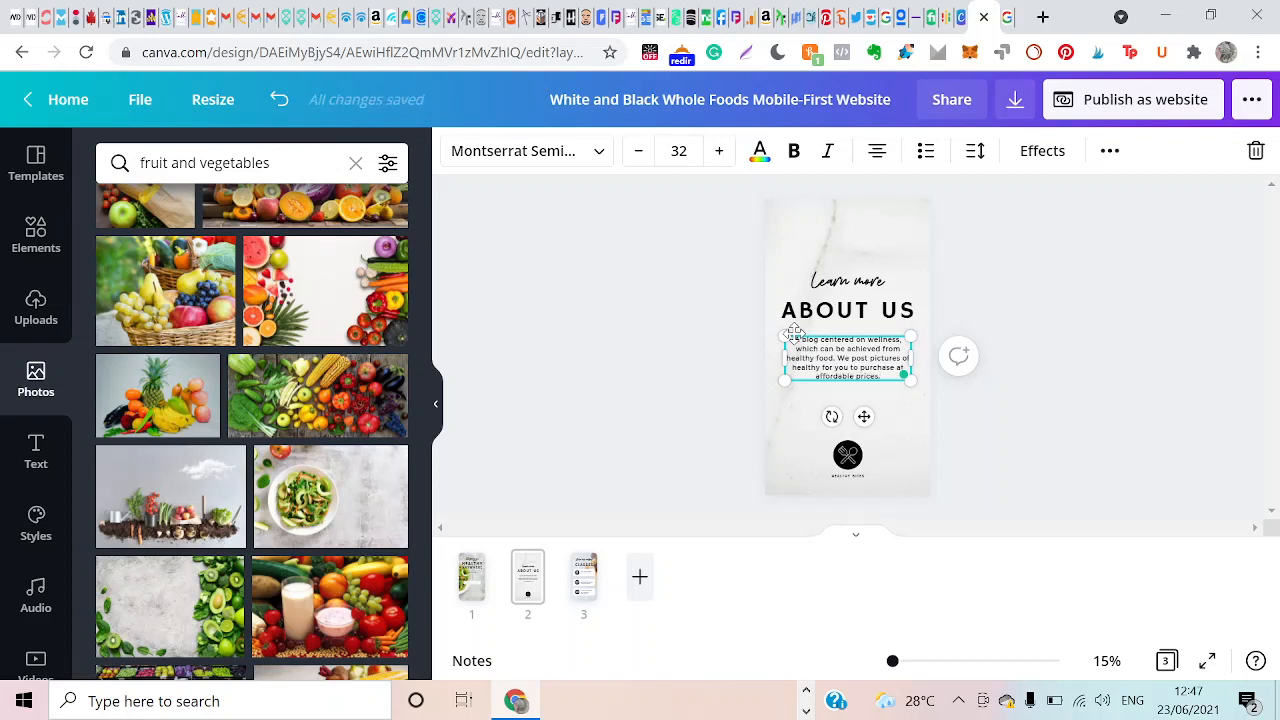
click(695, 406)
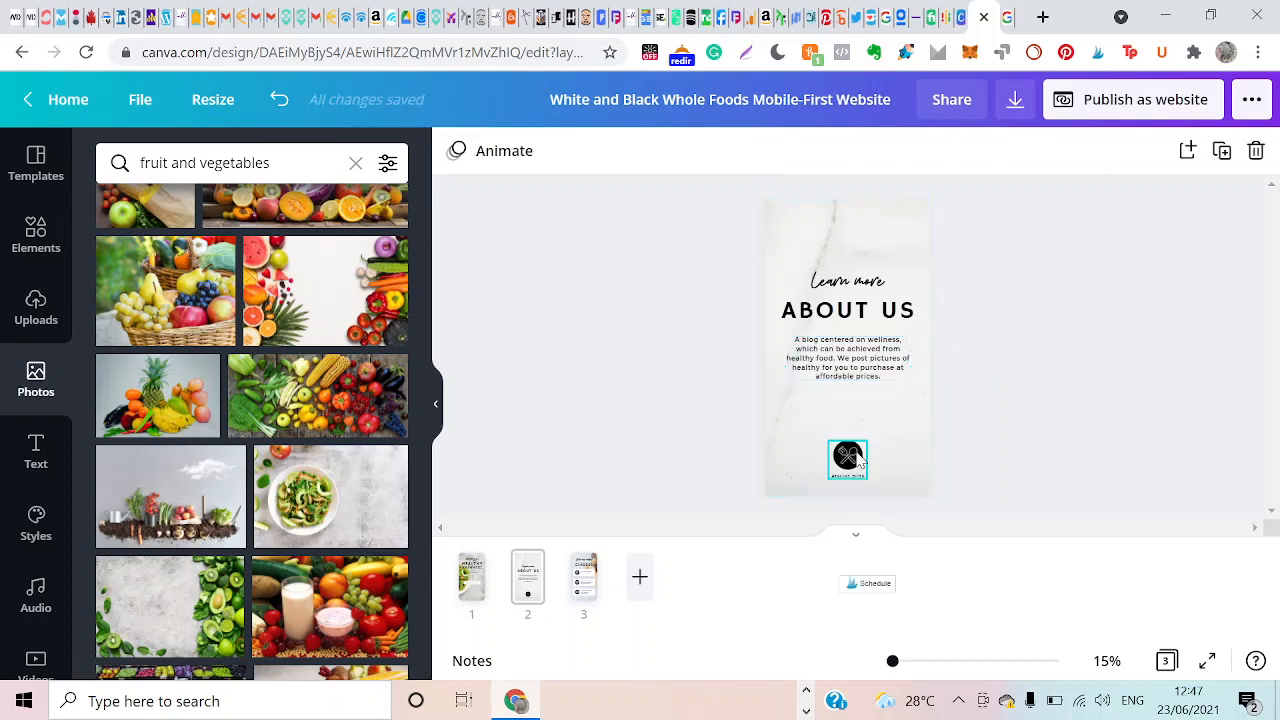
Try recolouring the fork-and-spoon icon in the page 2 logo with red #d4362b from the photo colours, and undo it.
click(849, 458)
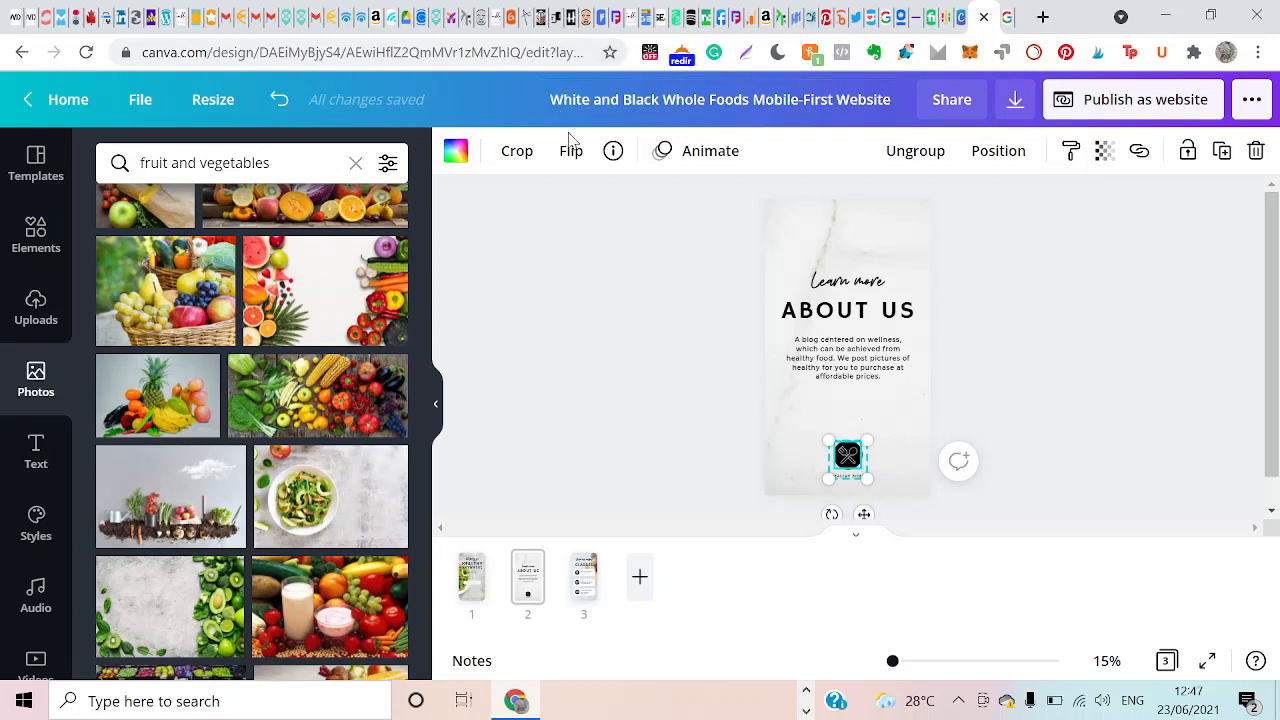
click(457, 156)
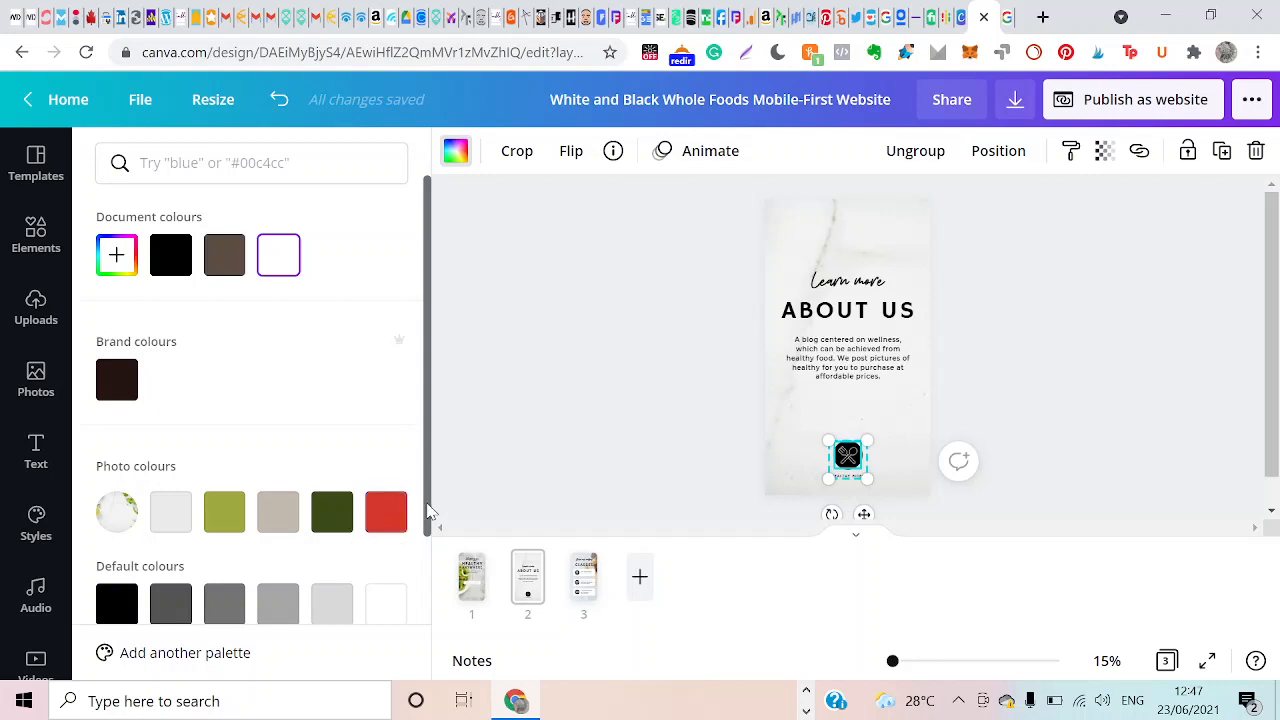
drag(428, 512, 393, 600)
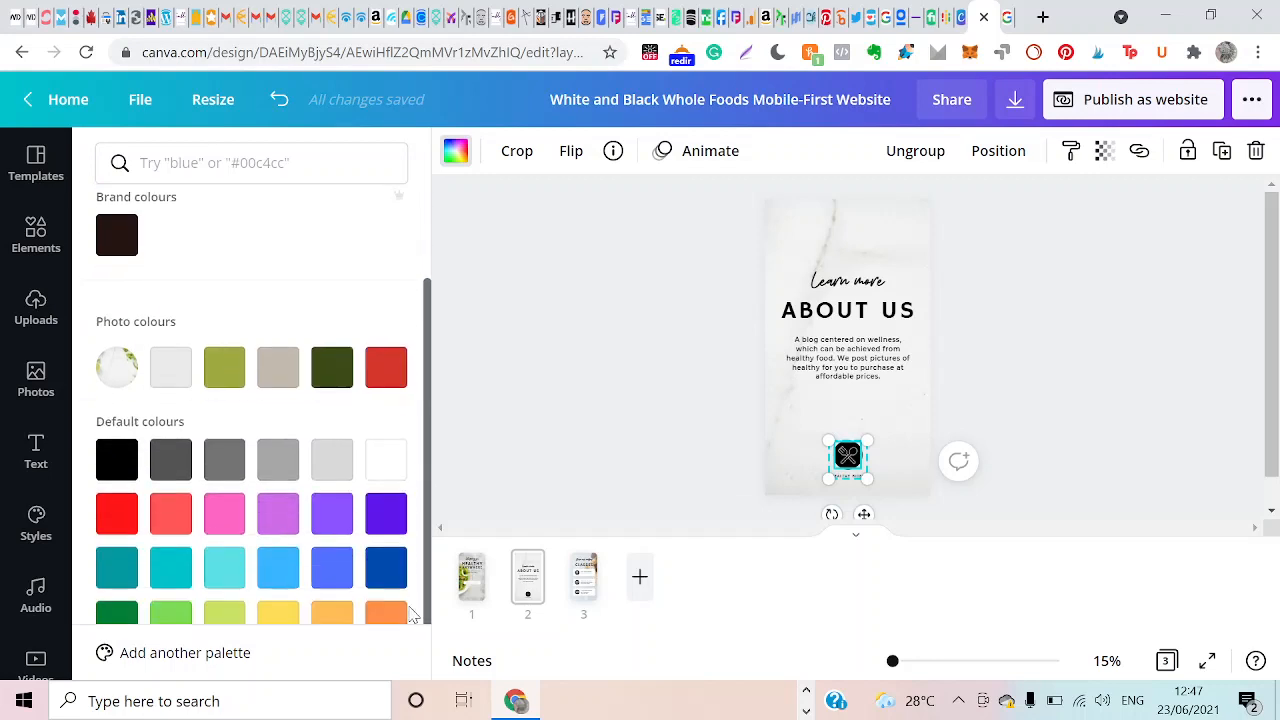
click(386, 370)
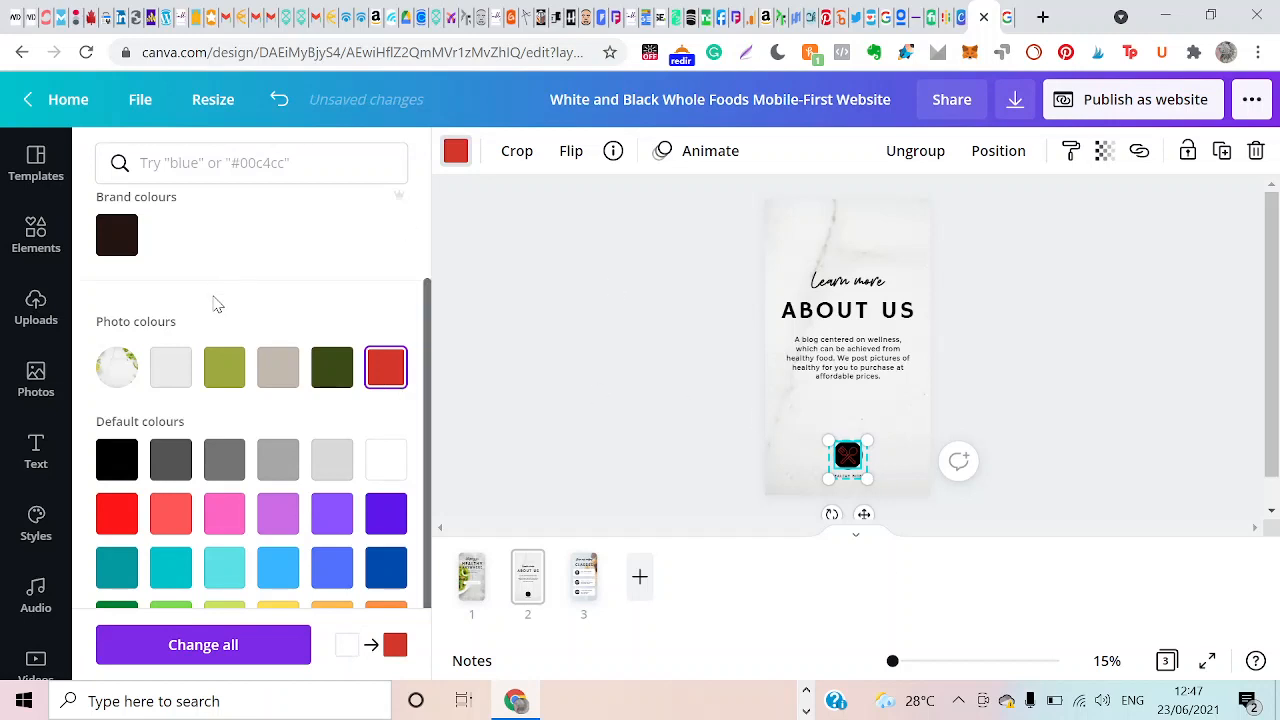
click(280, 101)
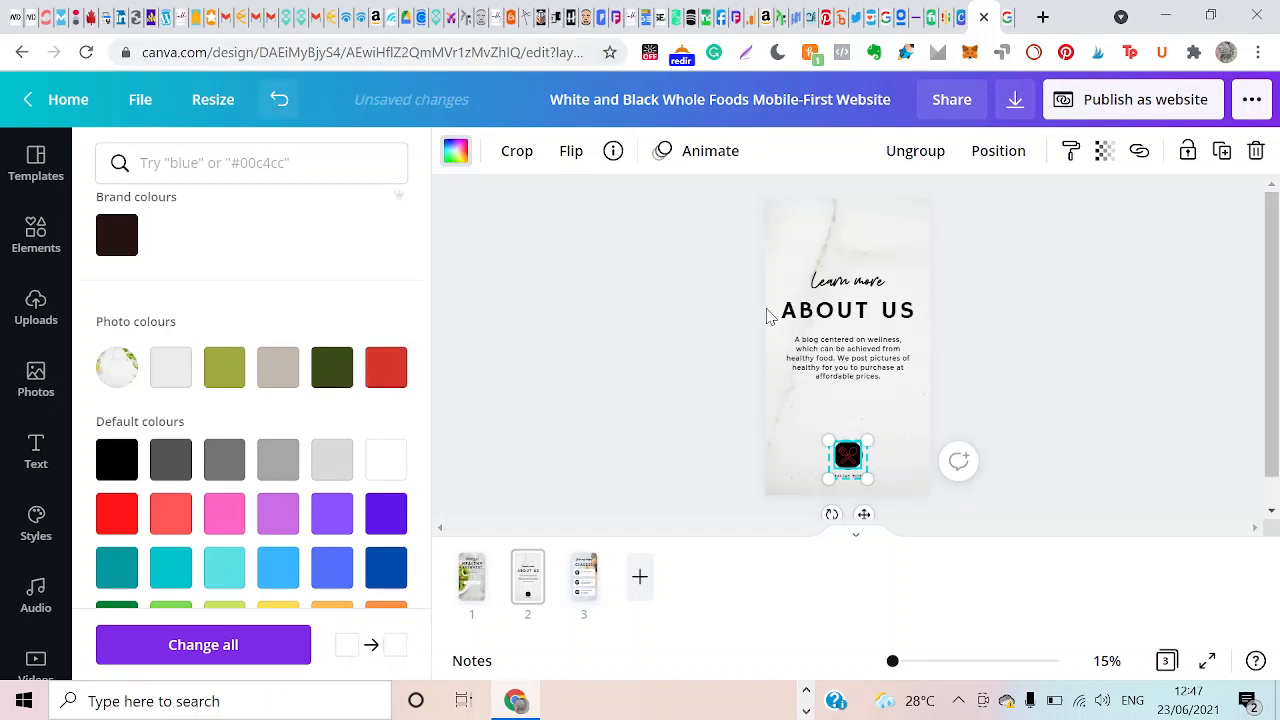
double_click(844, 460)
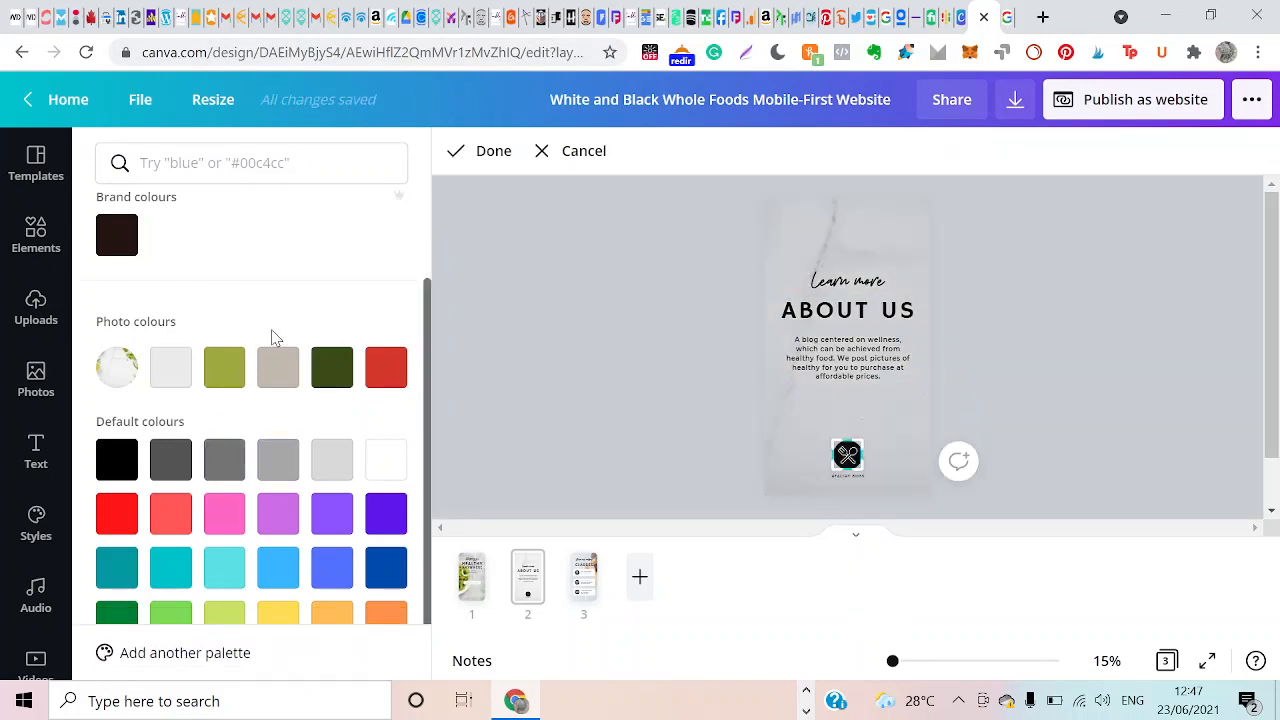
click(387, 372)
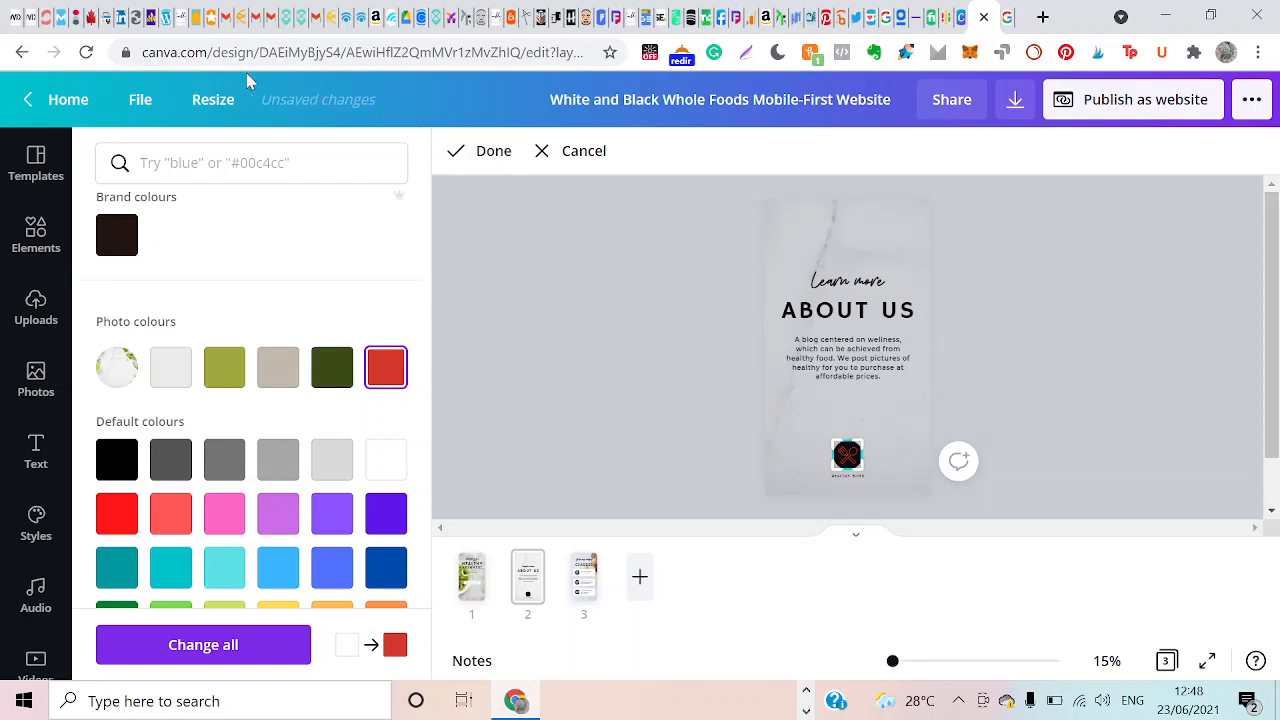
click(582, 152)
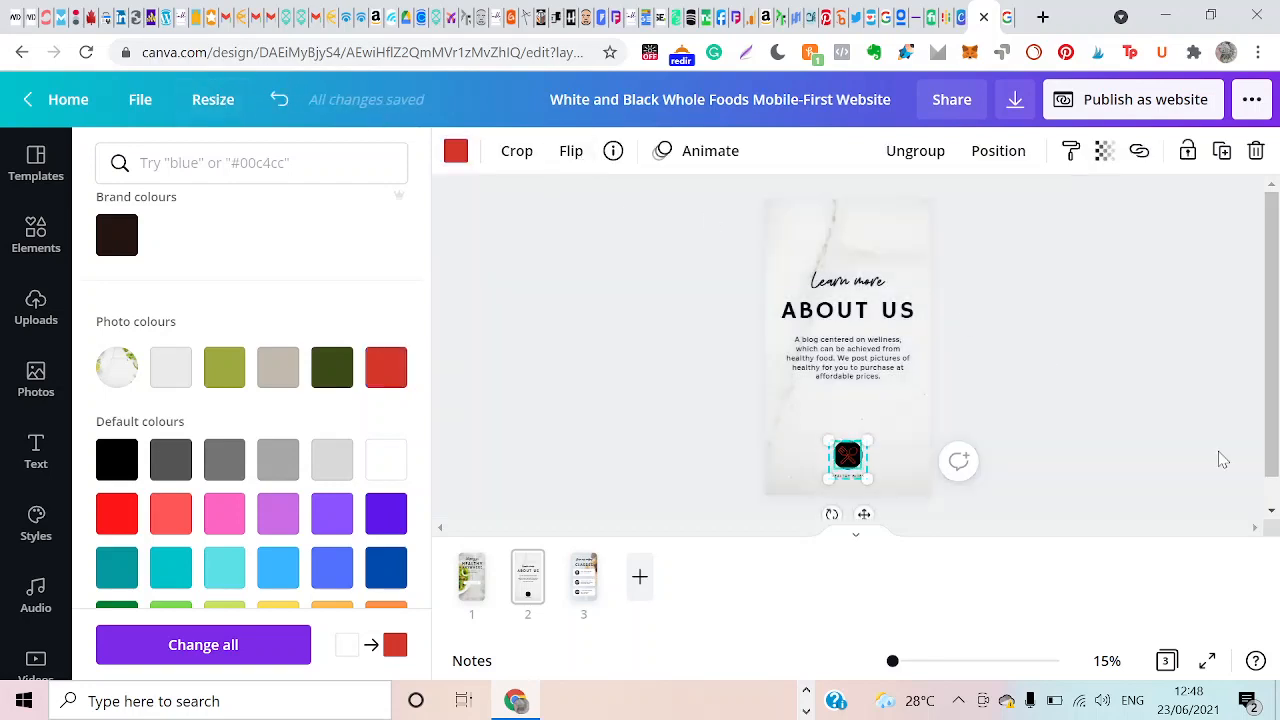
click(286, 105)
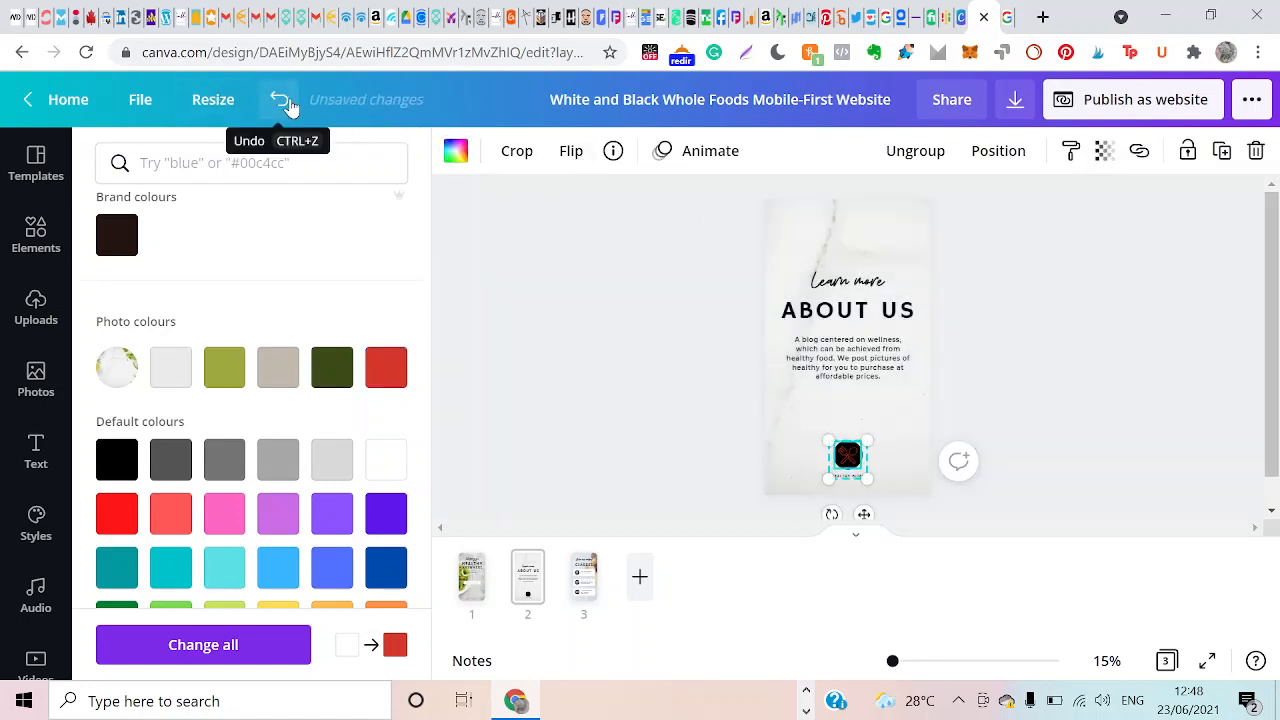
click(286, 105)
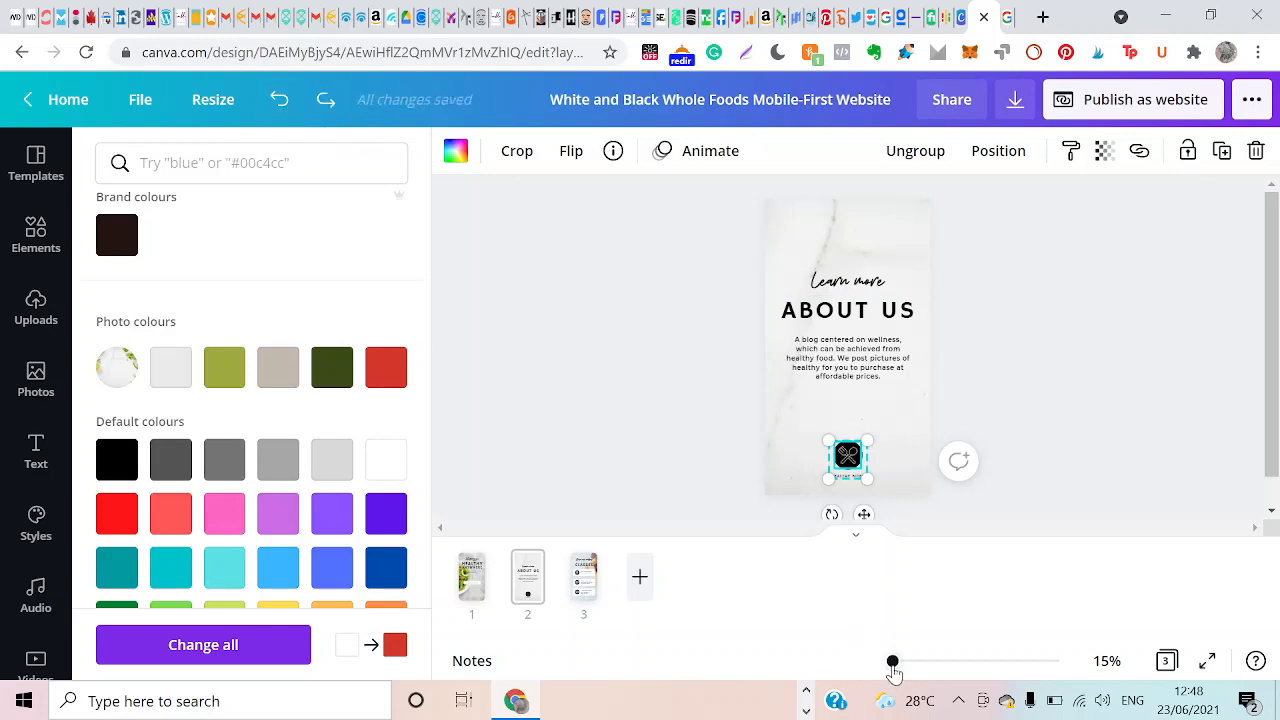
Recolour the black circle behind the fork and spoon in the page 2 logo with red from the photo colours.
drag(893, 670, 919, 680)
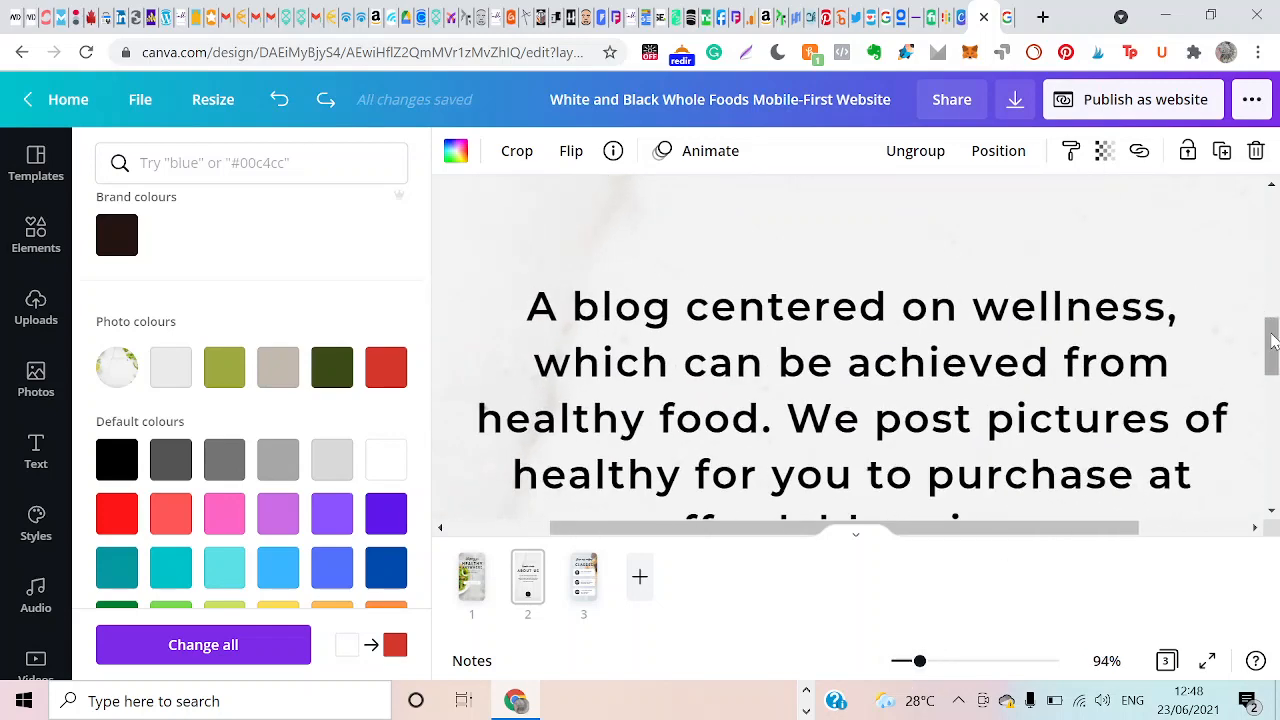
drag(1273, 342, 1274, 454)
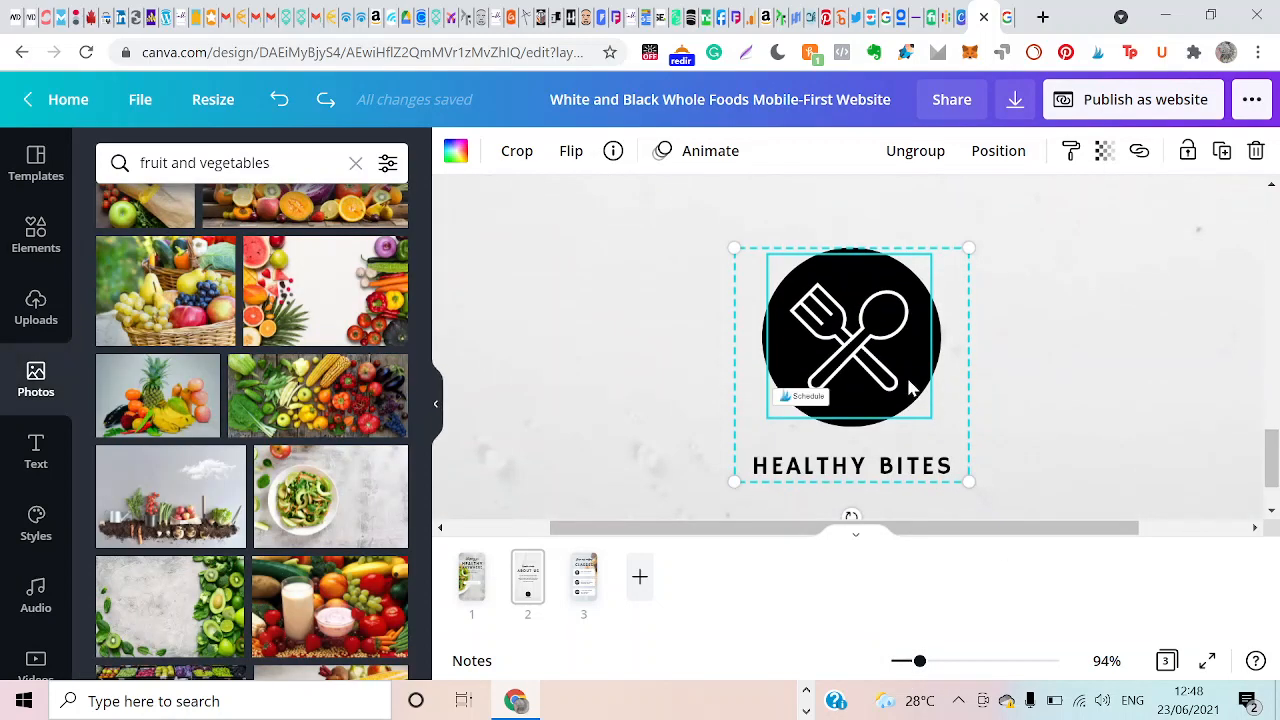
double_click(894, 406)
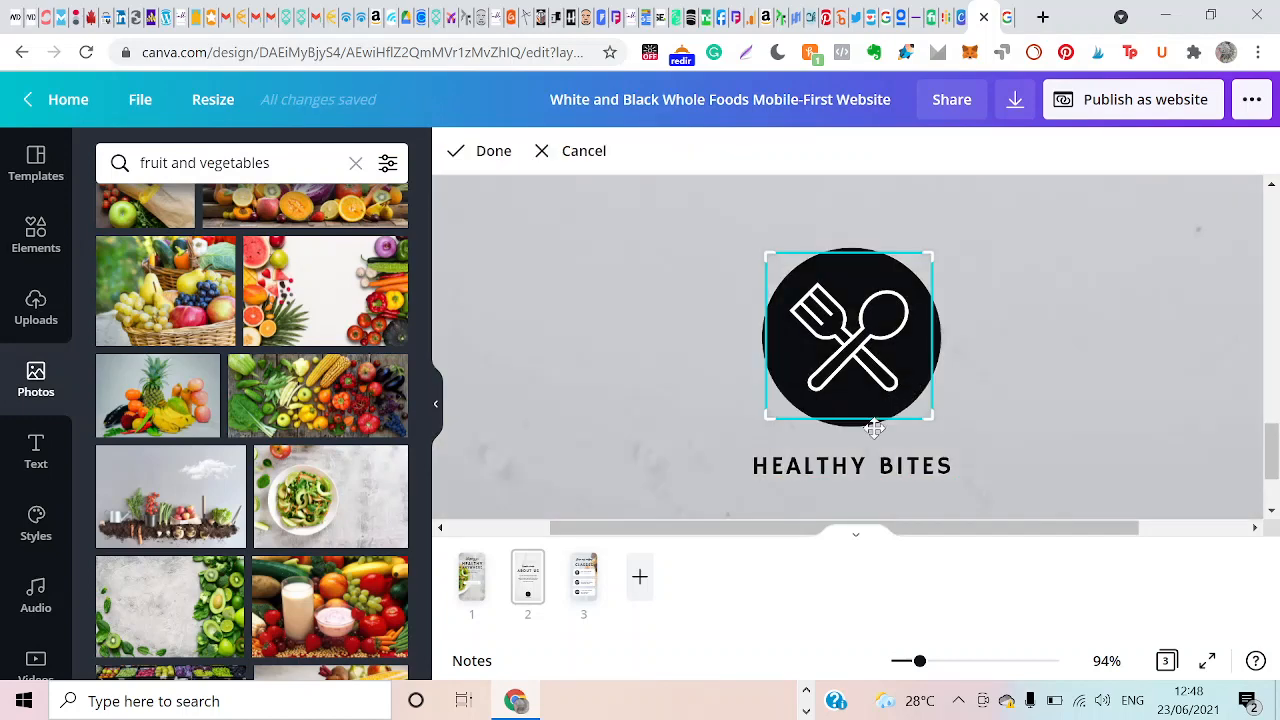
click(866, 444)
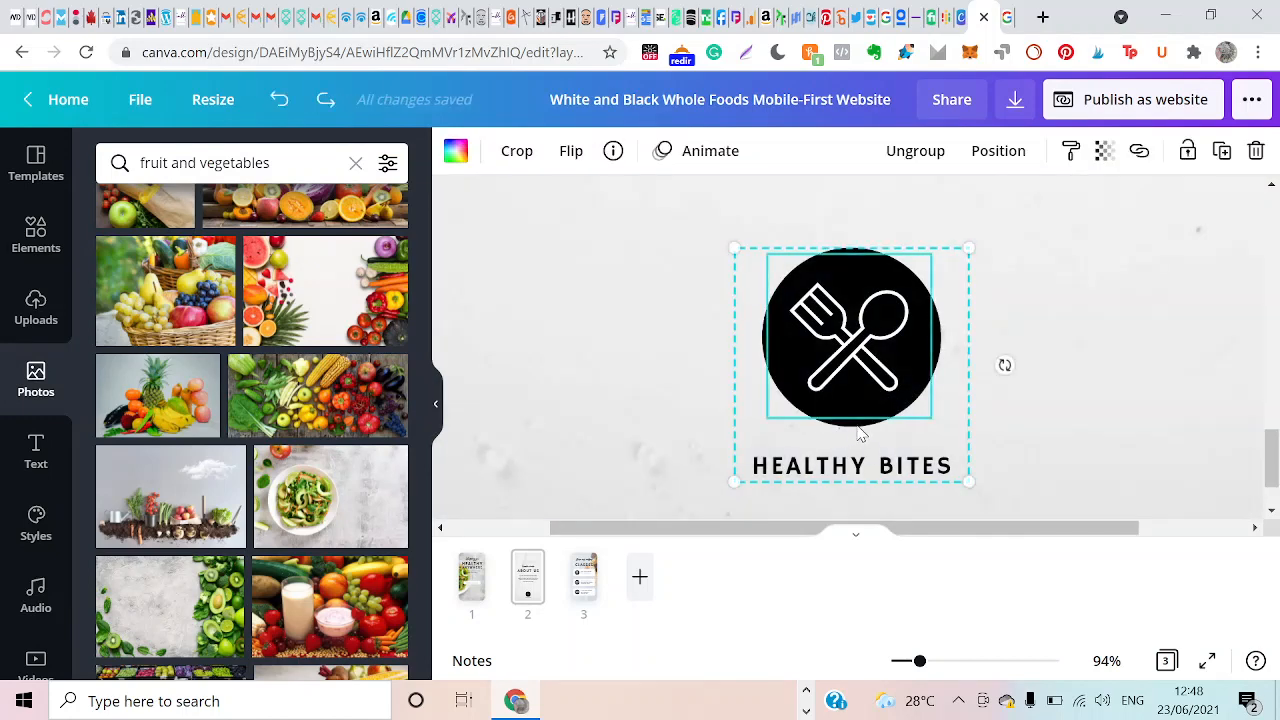
click(858, 427)
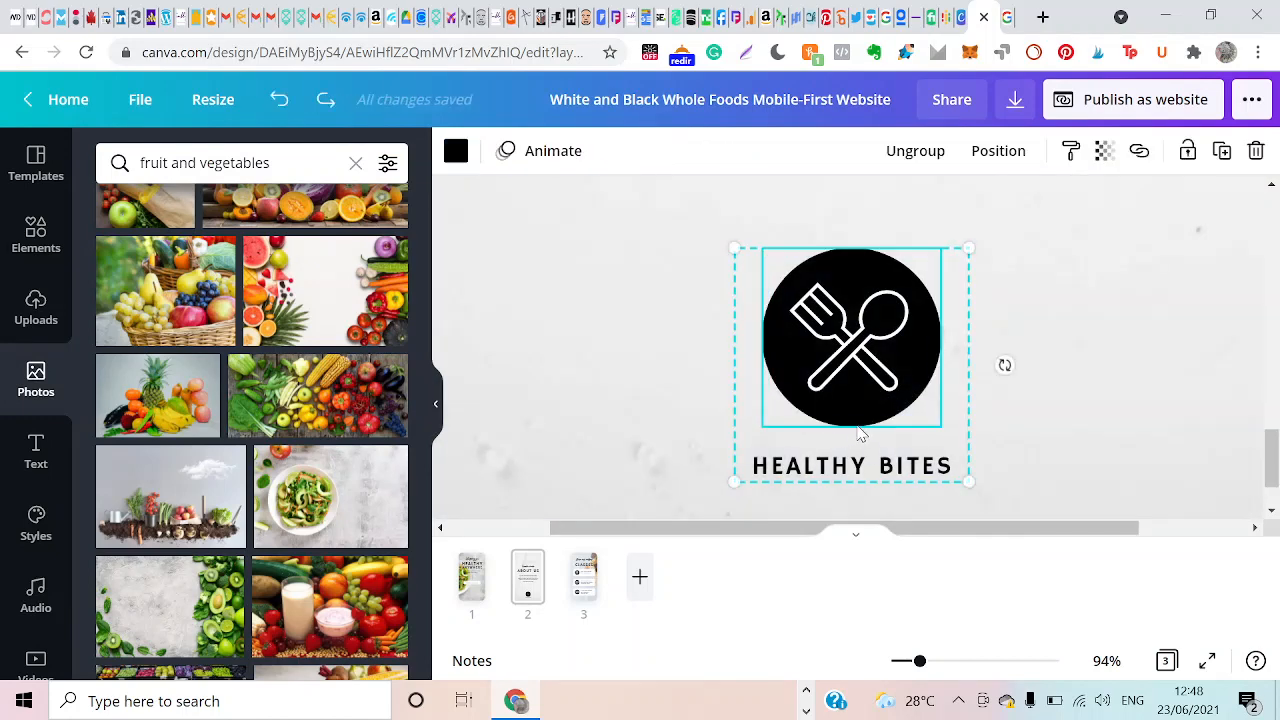
click(456, 151)
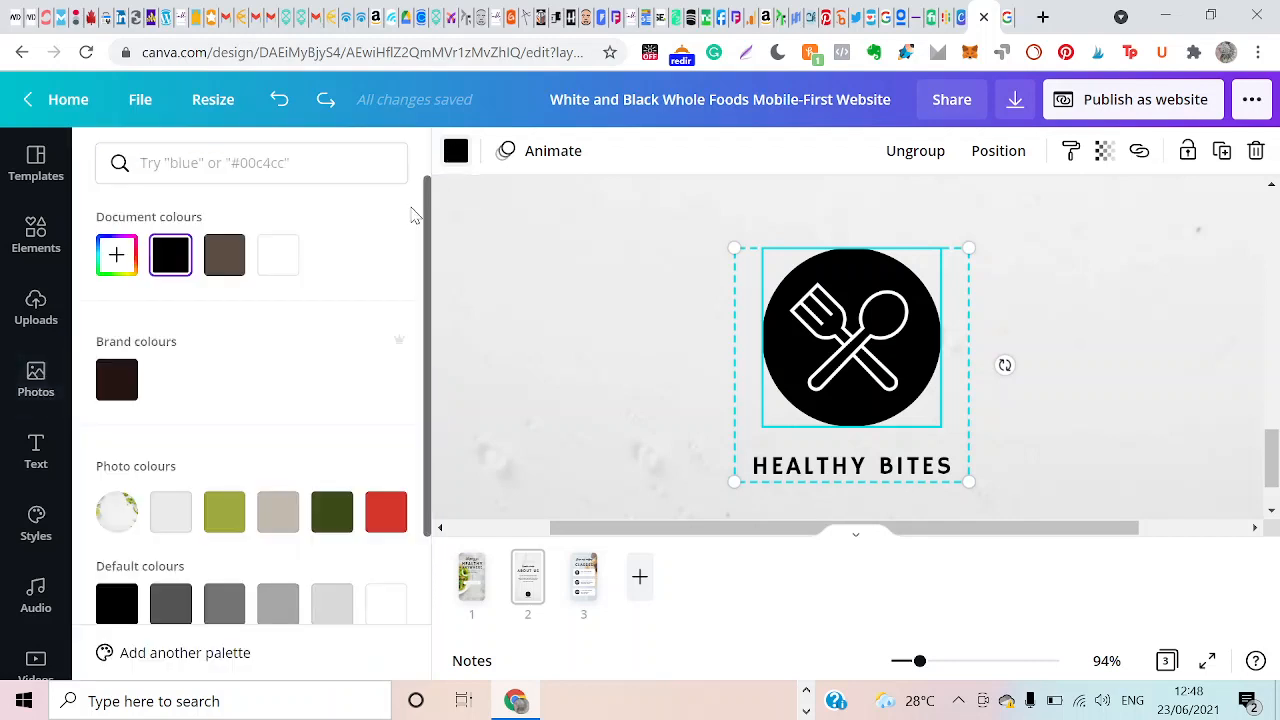
click(386, 512)
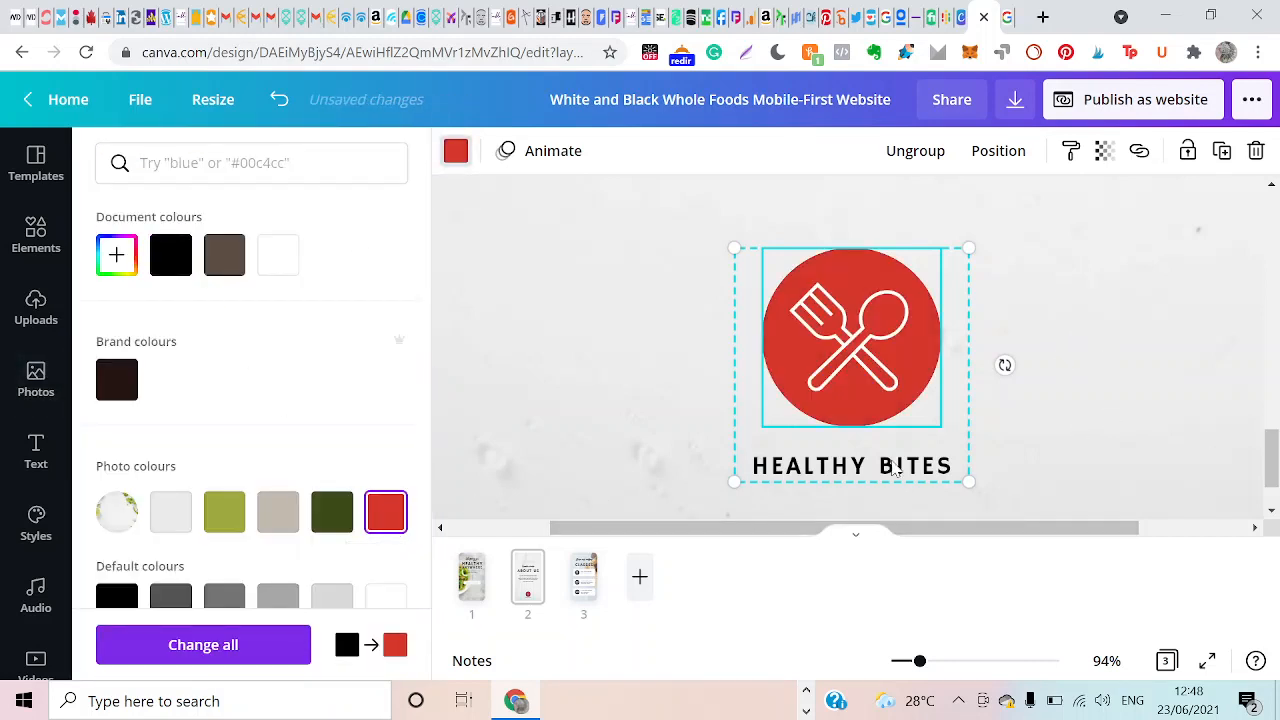
click(1106, 384)
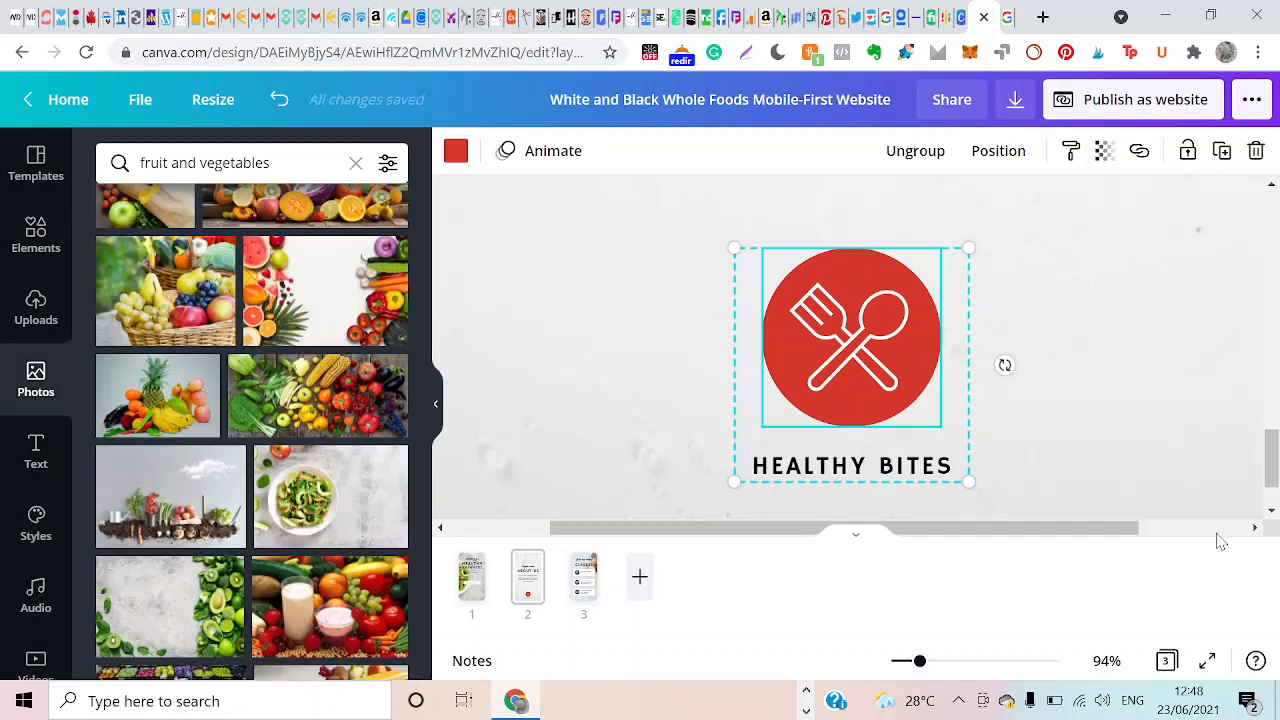
Replace the chef's first name in the text of class item 01 on page 3.
drag(919, 662, 893, 662)
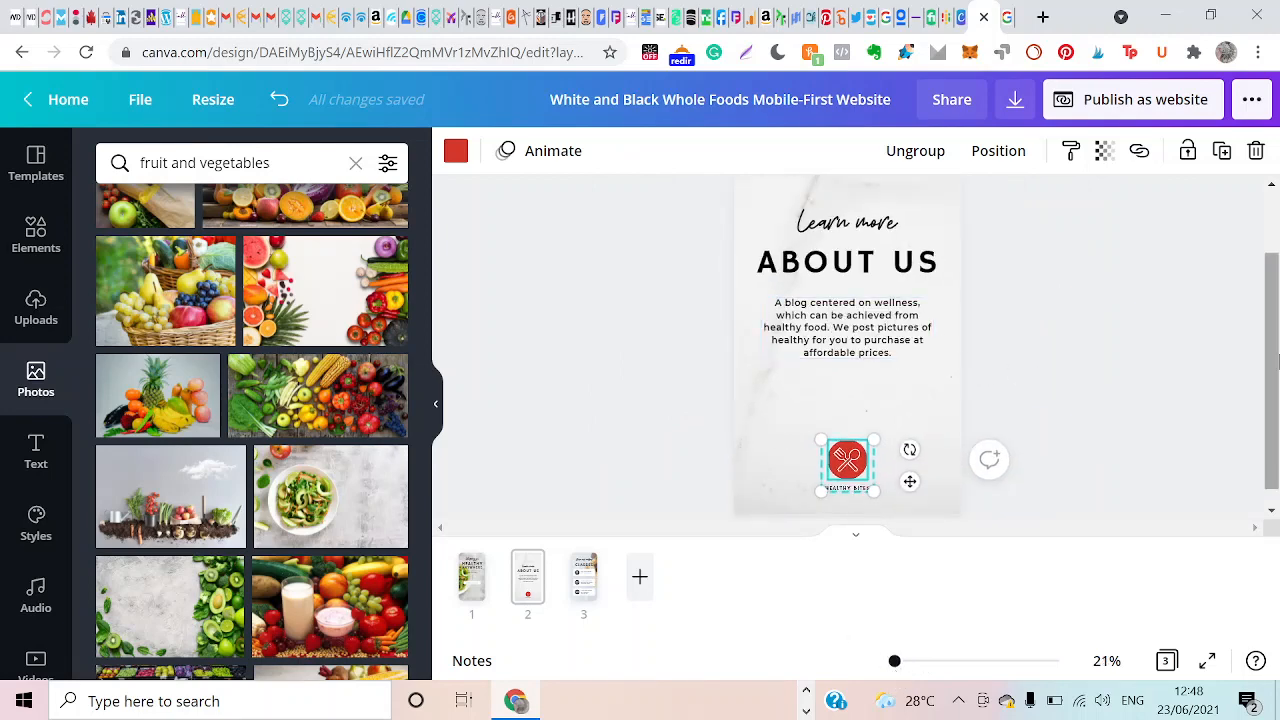
mouse_move(1274, 370)
mouse_down()
mouse_move(1277, 325)
mouse_move(1277, 362)
mouse_up()
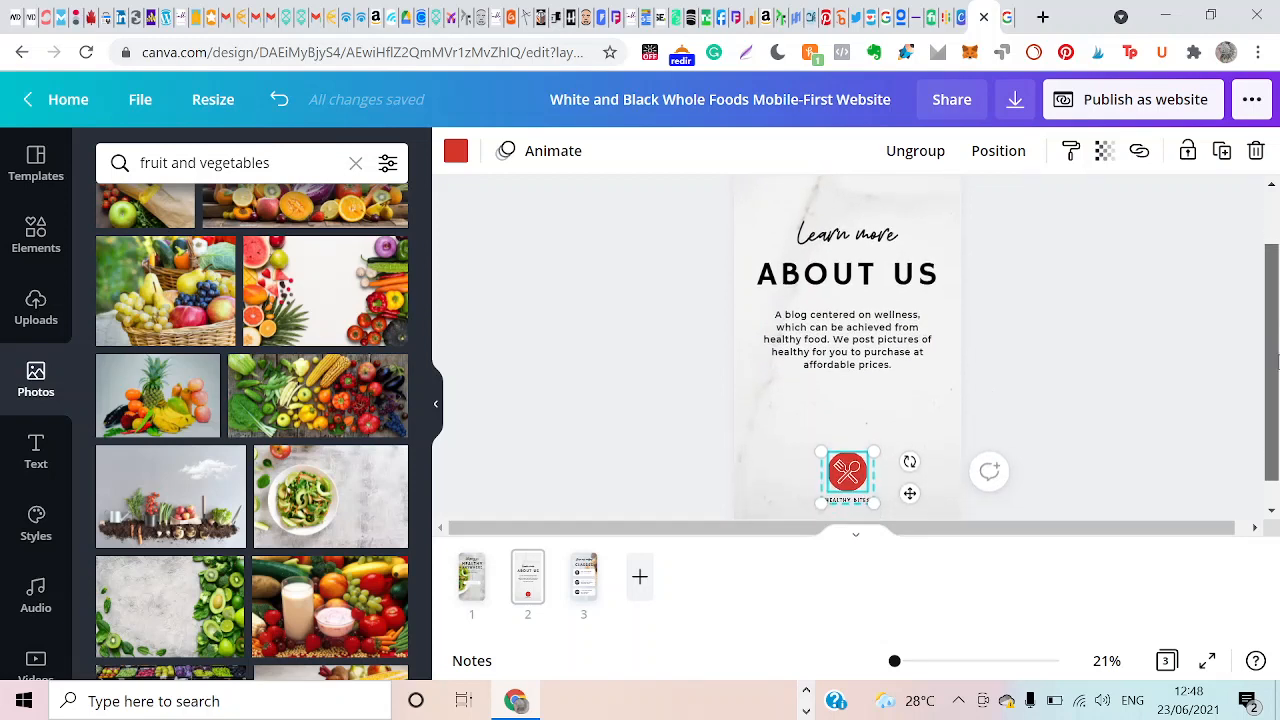
scroll(906, 494, up, 2)
click(1038, 383)
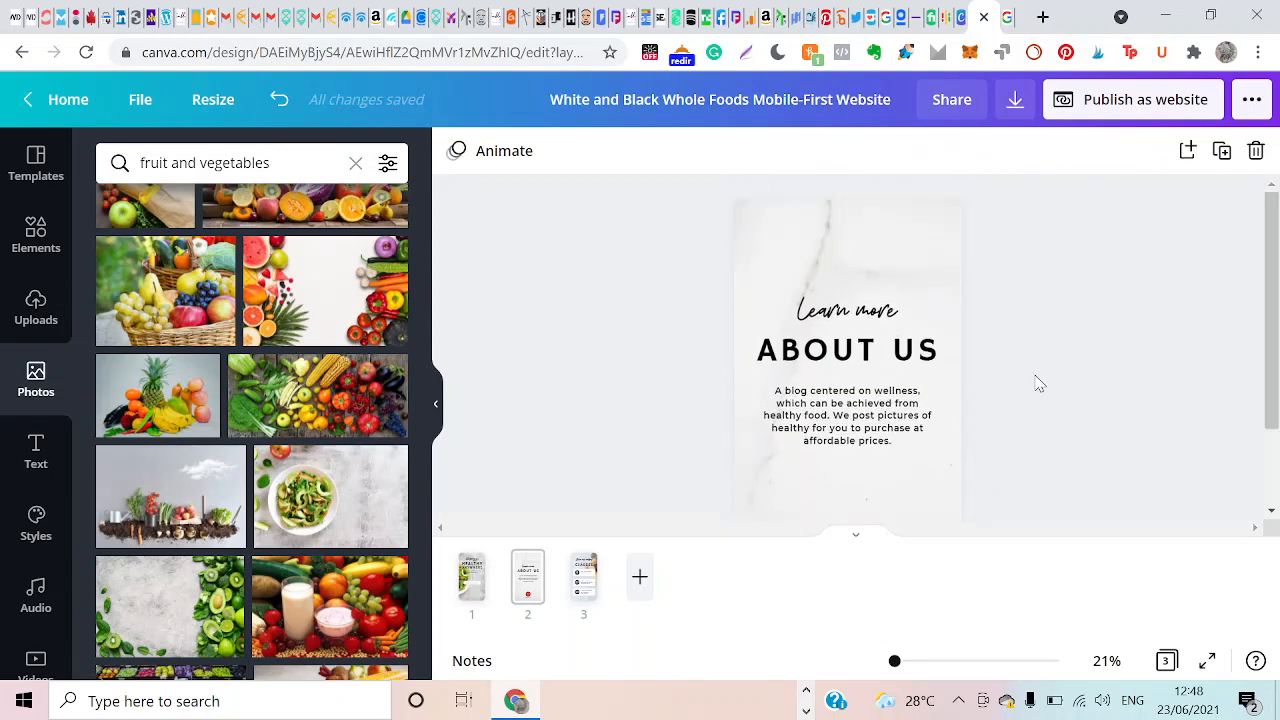
click(581, 597)
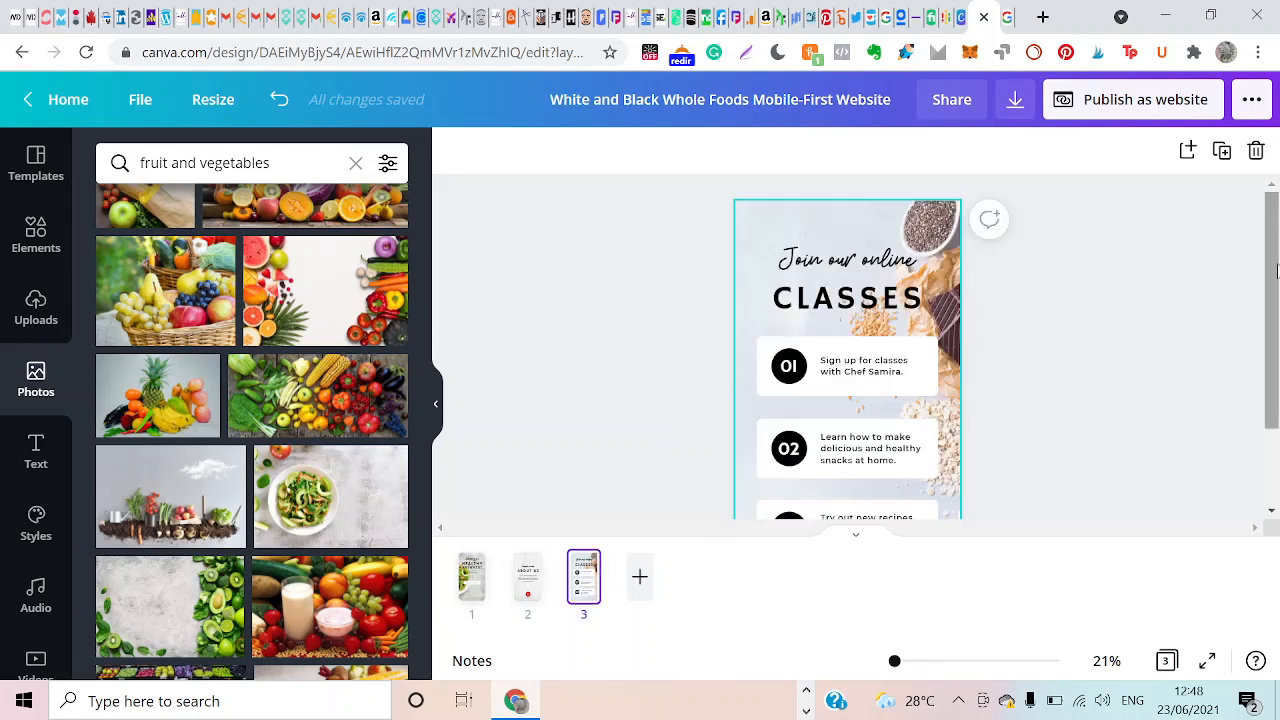
drag(1276, 270, 1274, 313)
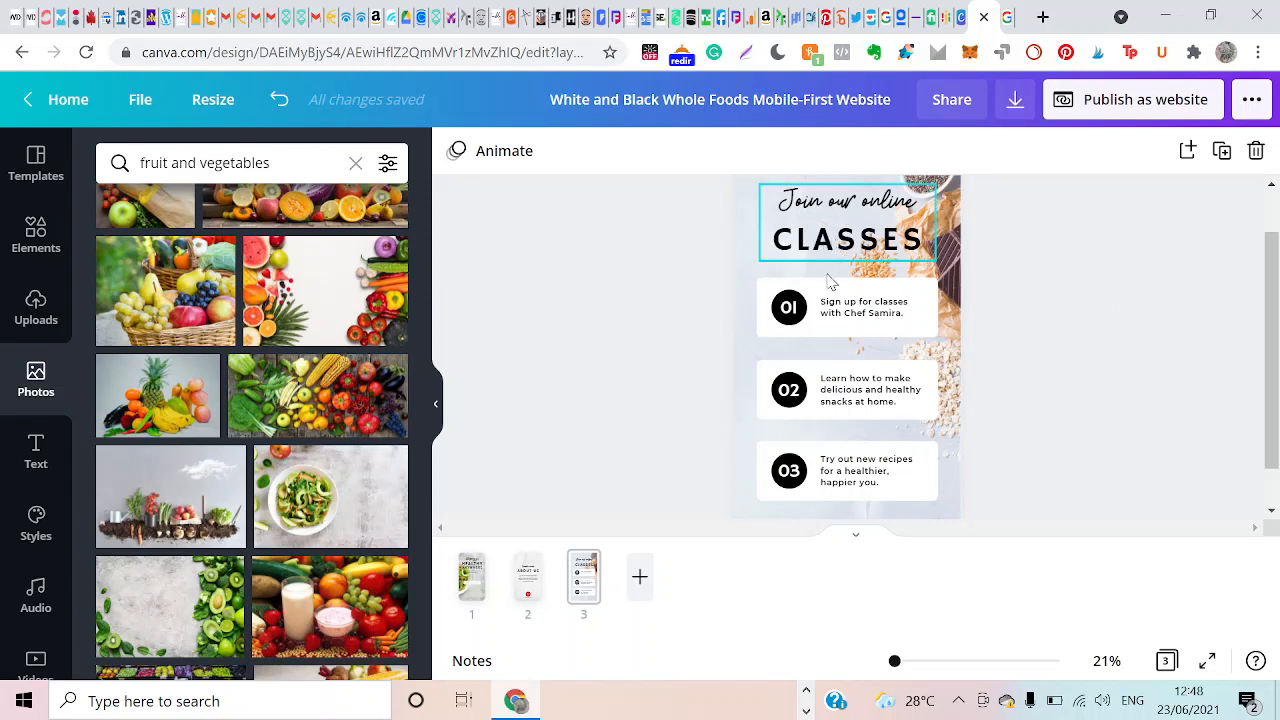
double_click(860, 318)
click(902, 316)
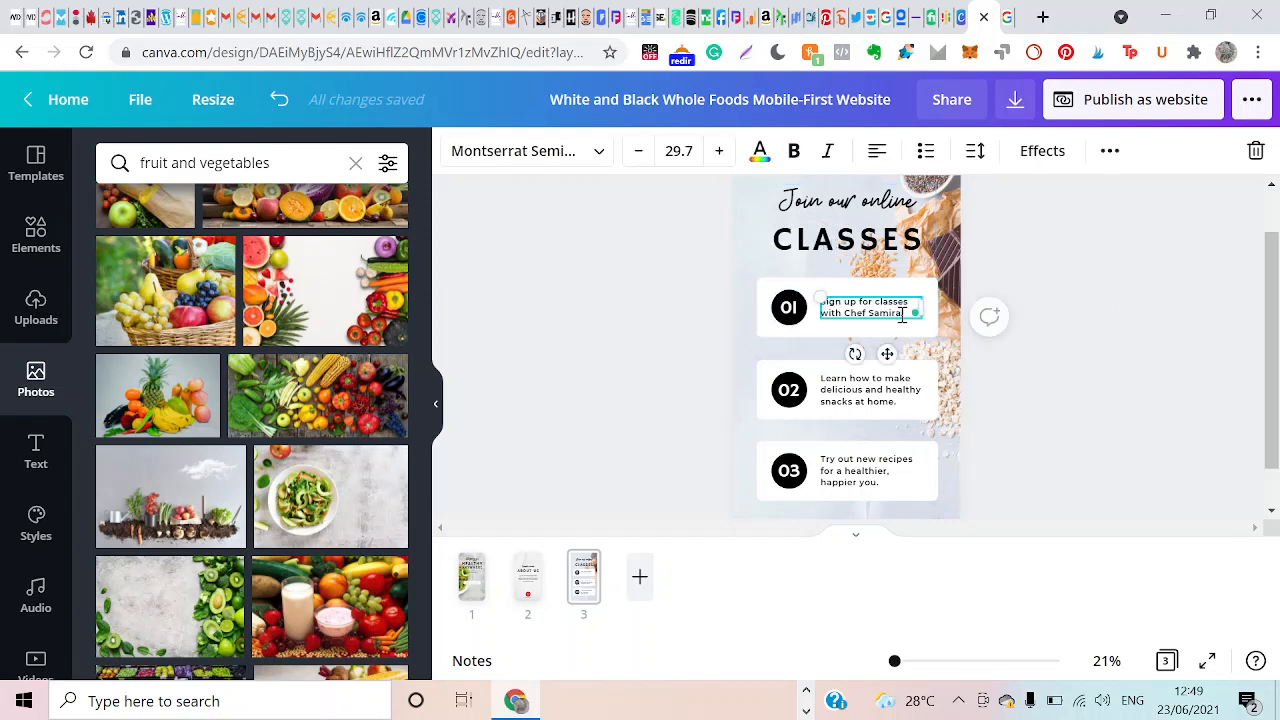
key(BackSpace)
key(BackSpace)
Apply the trending Caveat and Muli Black style to page 3 and shuffle its colours to get pink text boxes.
drag(1270, 371, 1277, 345)
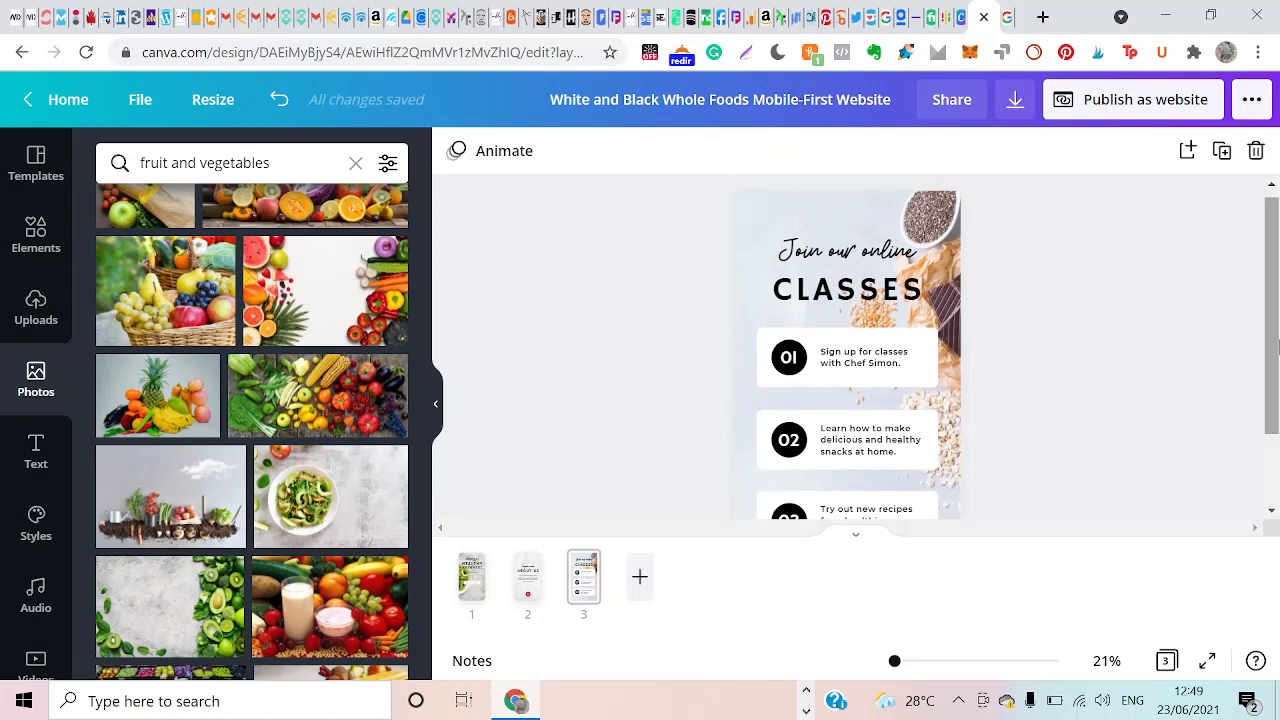
click(826, 216)
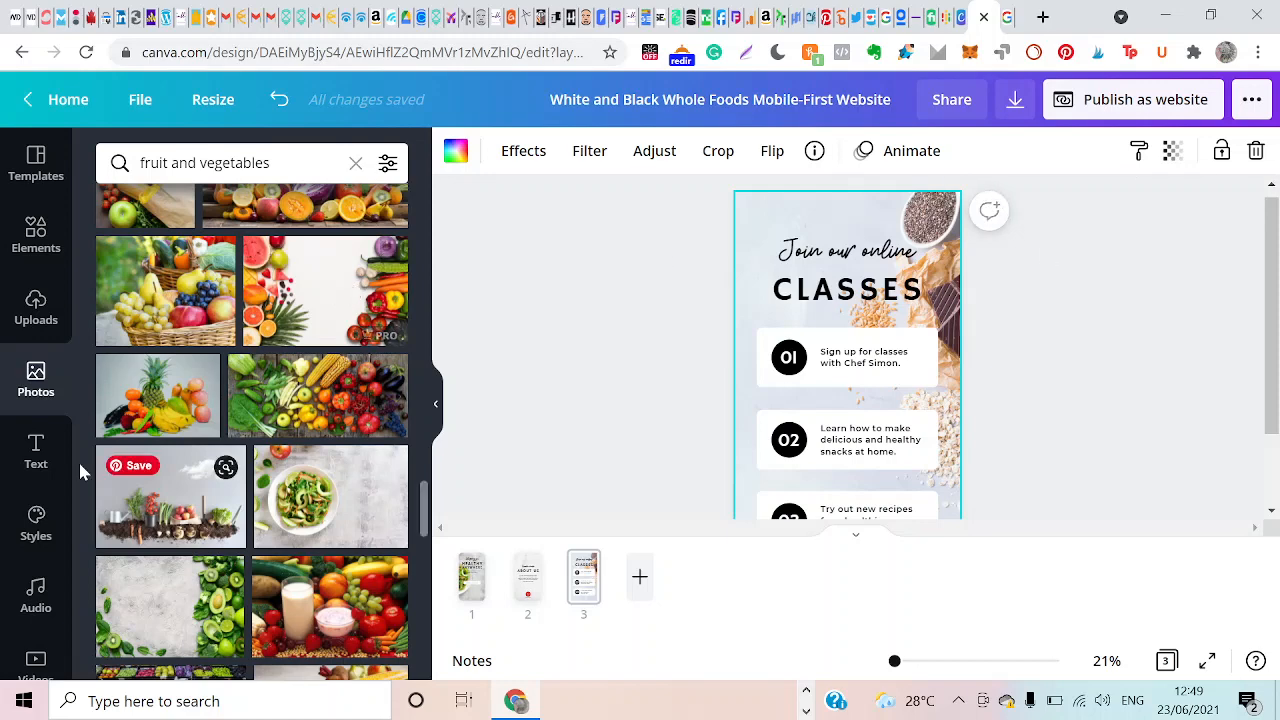
click(36, 522)
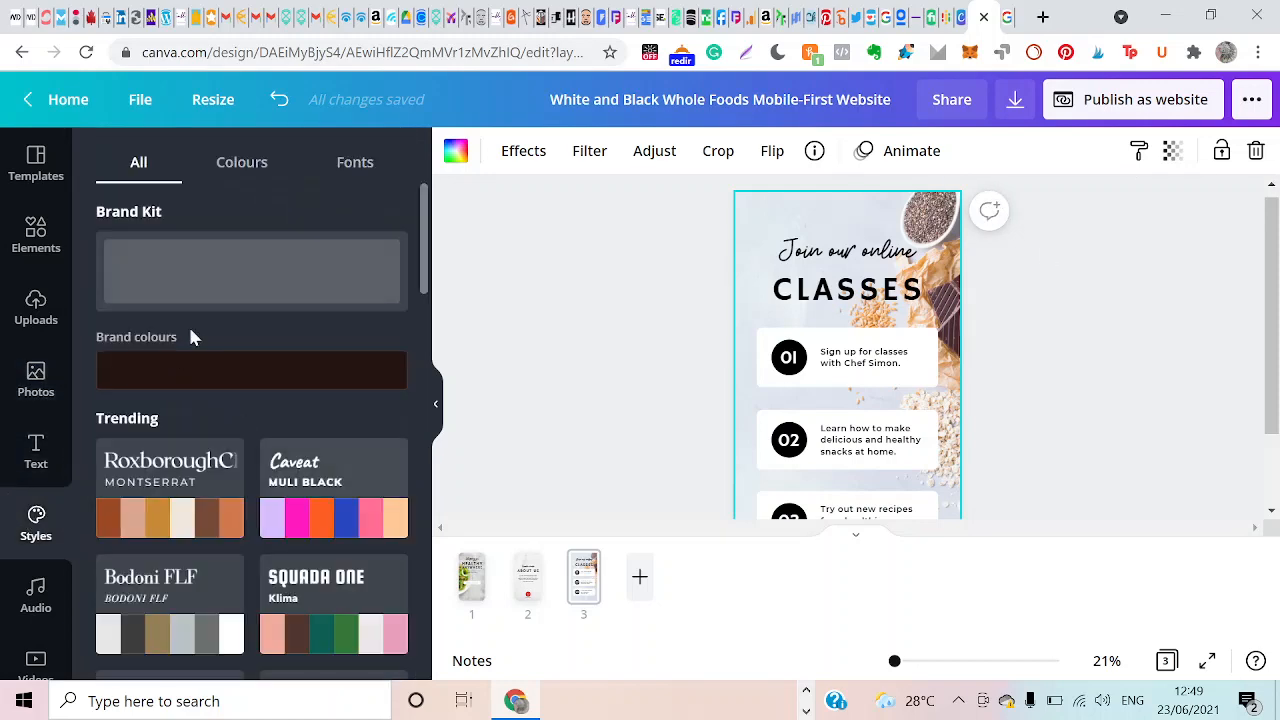
click(353, 522)
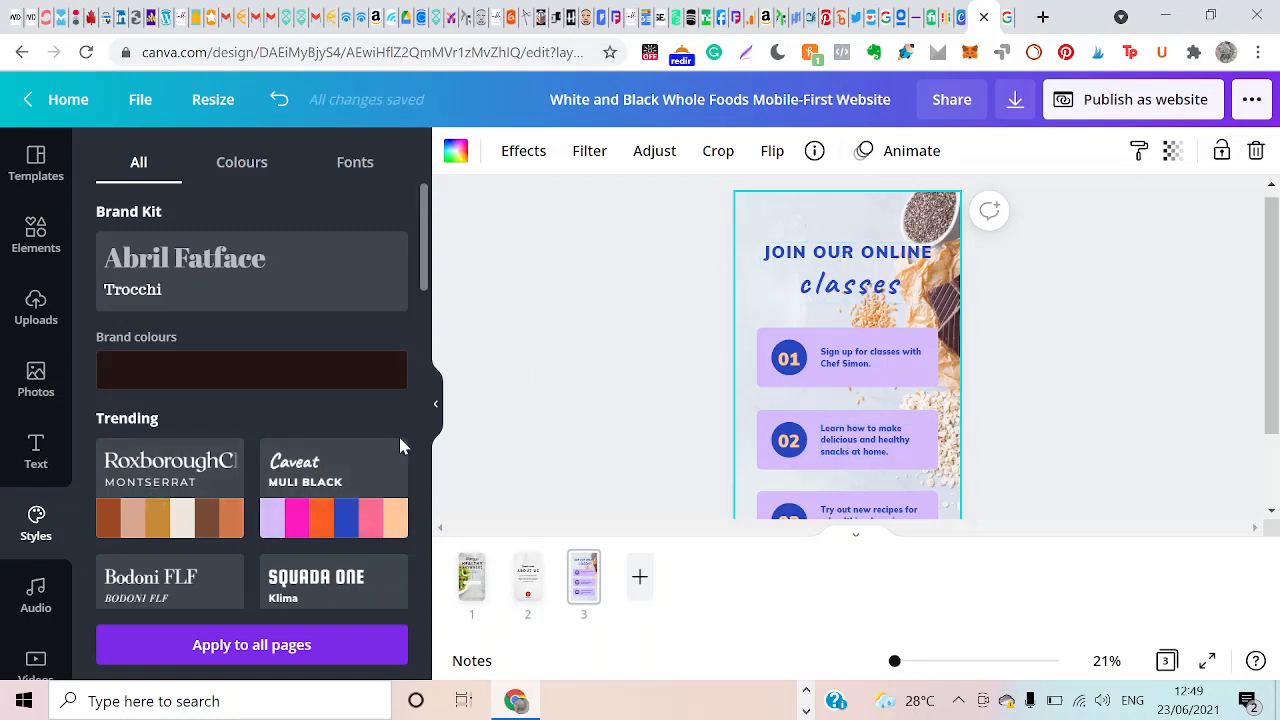
click(375, 528)
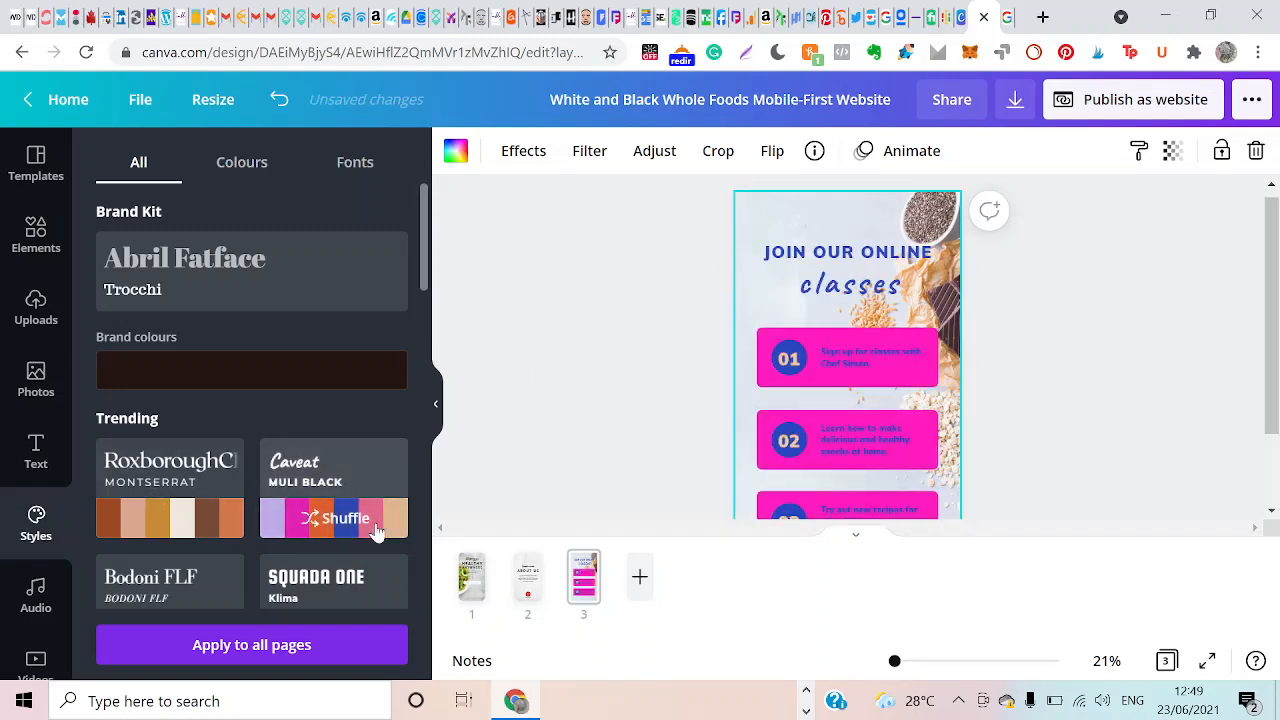
Replace page 3's style with the trending Roxborough and Montserrat brown style and shuffle its colours to get light tan text boxes.
click(400, 532)
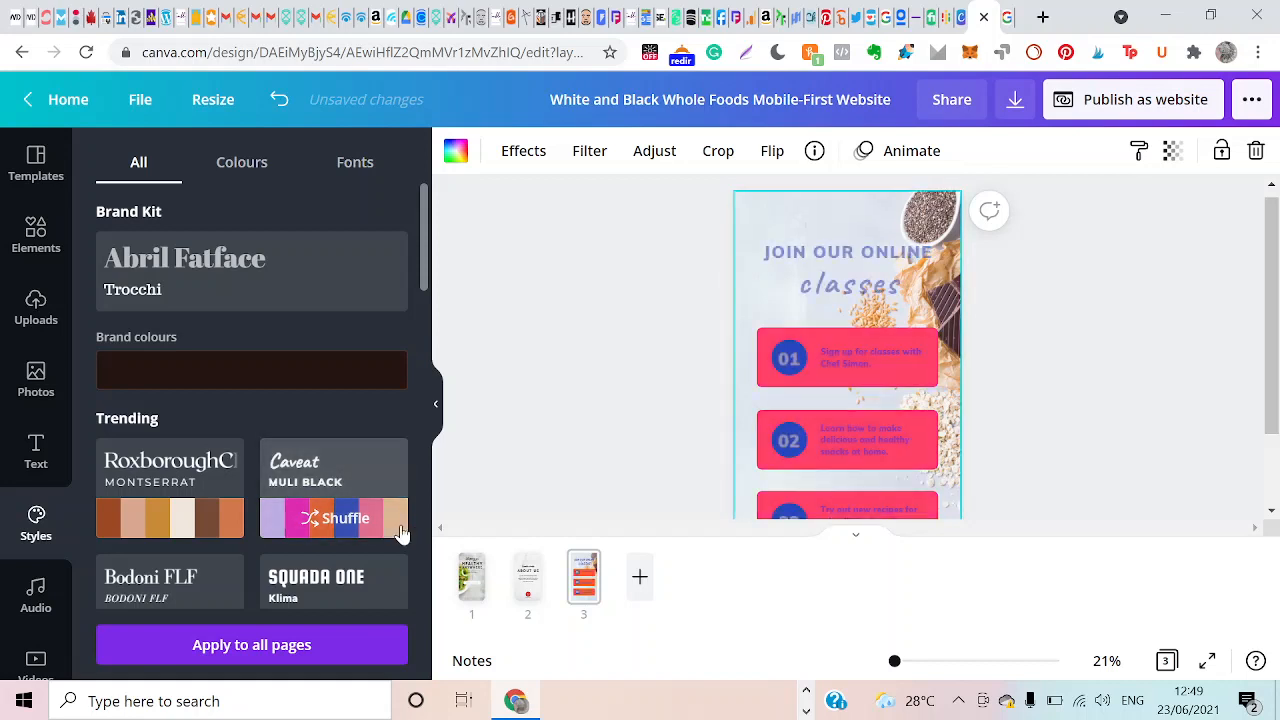
click(268, 530)
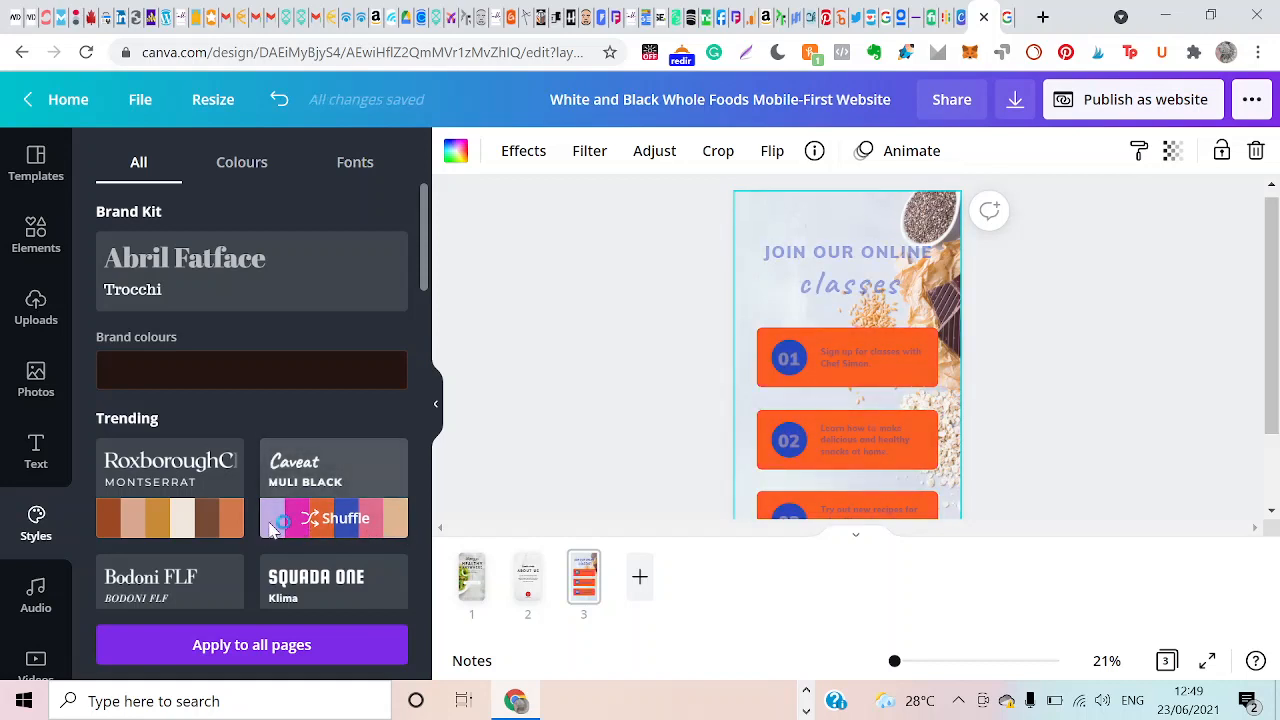
click(219, 535)
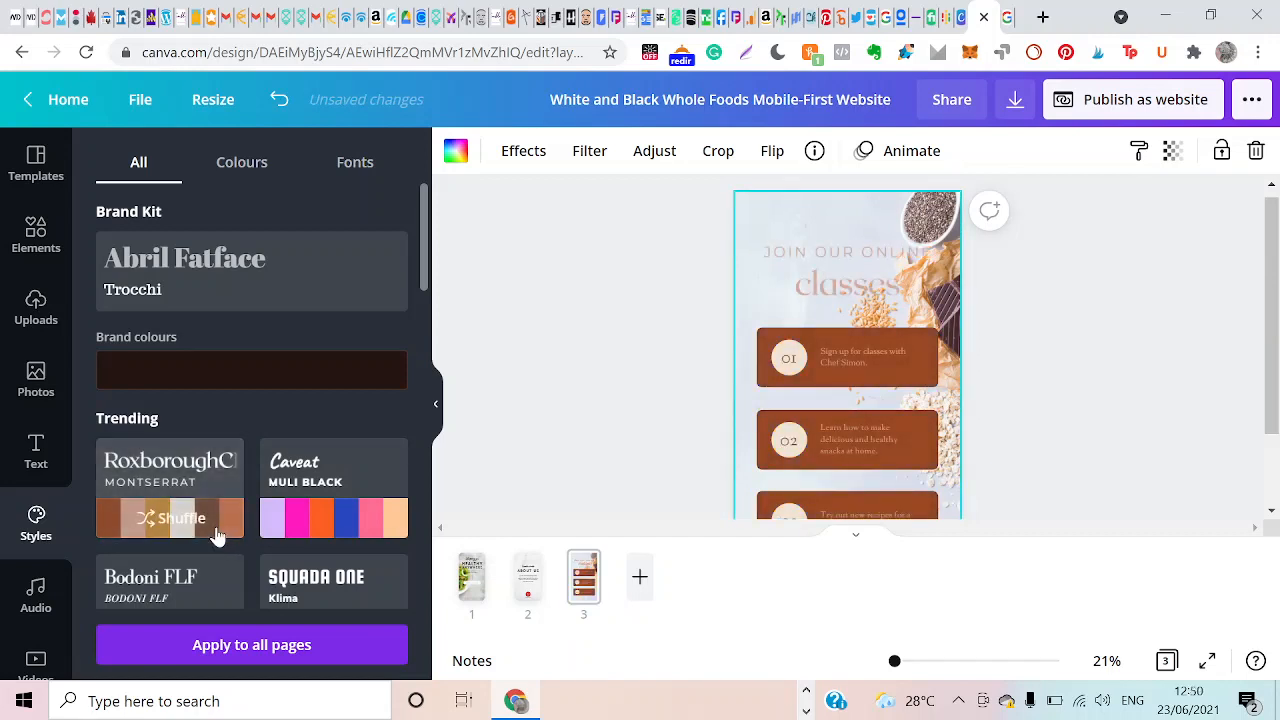
click(115, 530)
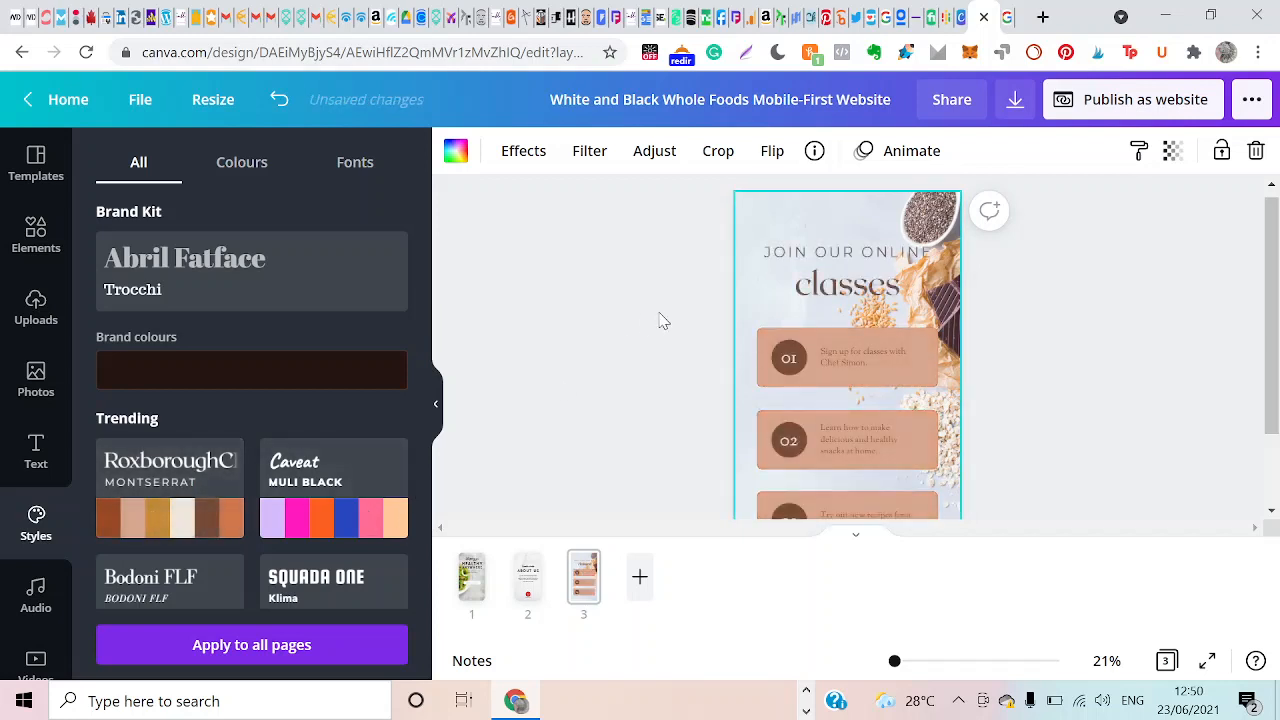
Apply the trending Roxborough and Montserrat brown style to page 2 and page 1 as well.
click(528, 592)
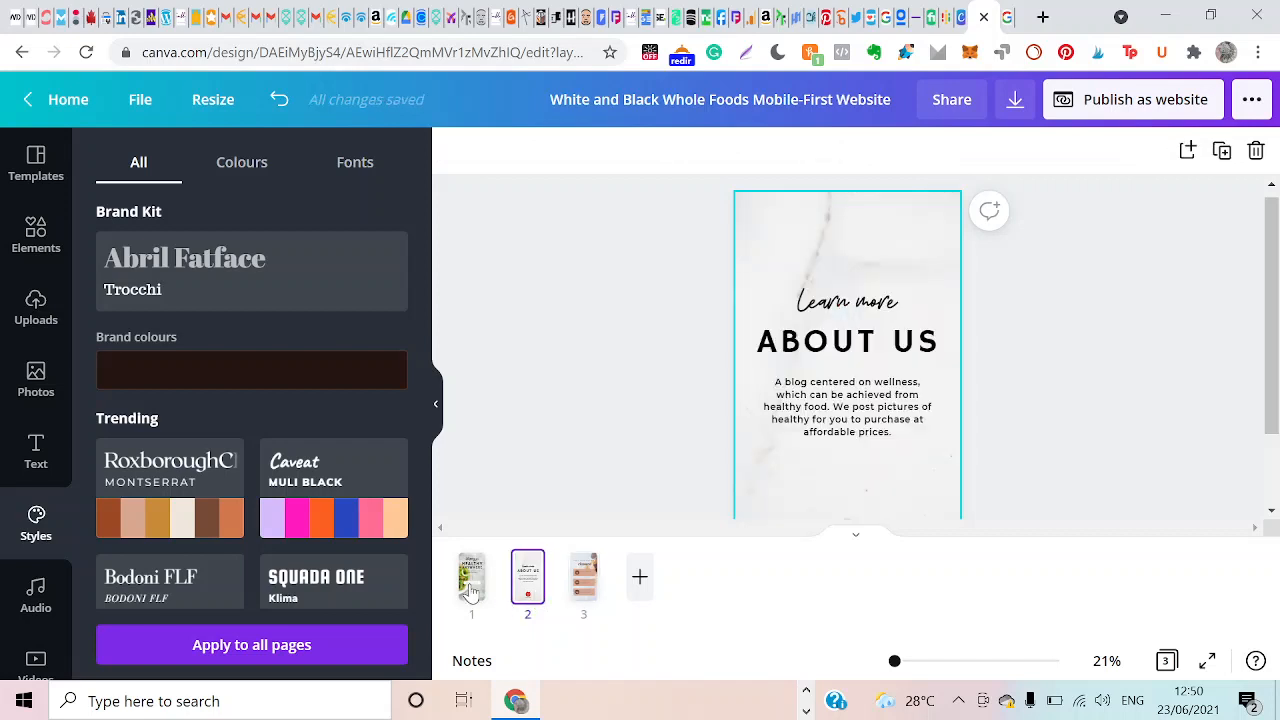
click(118, 530)
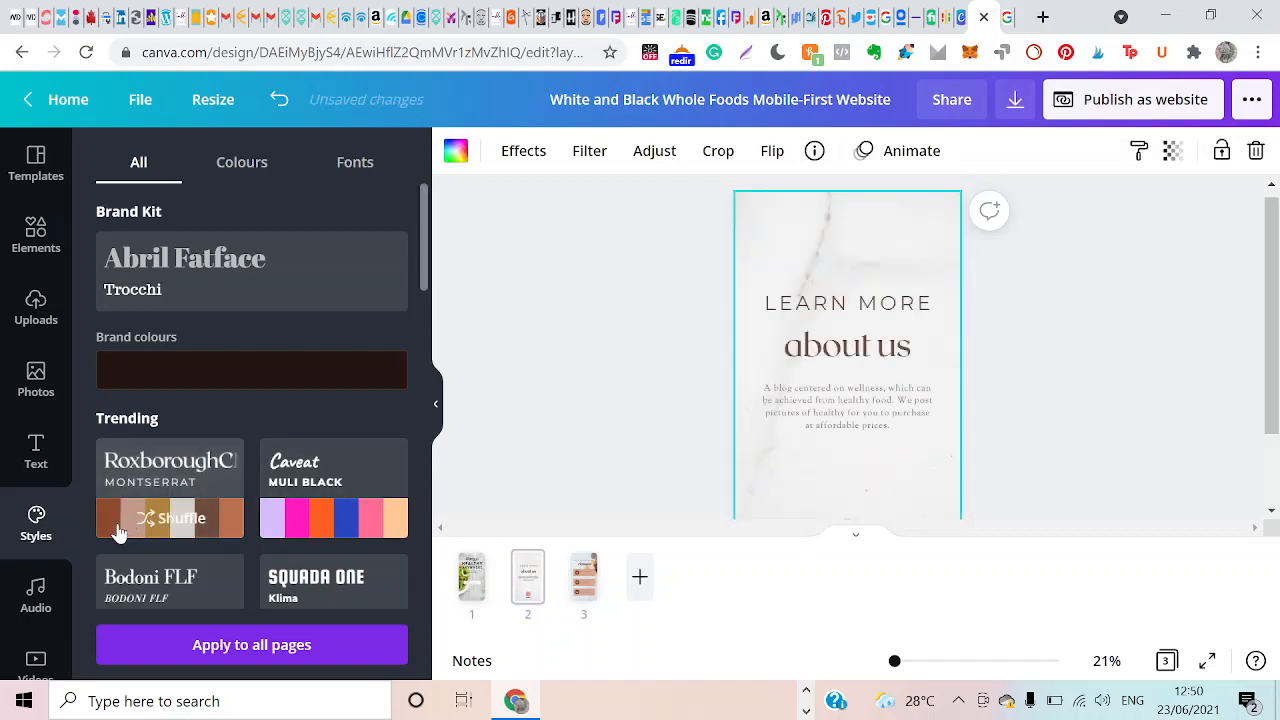
click(472, 588)
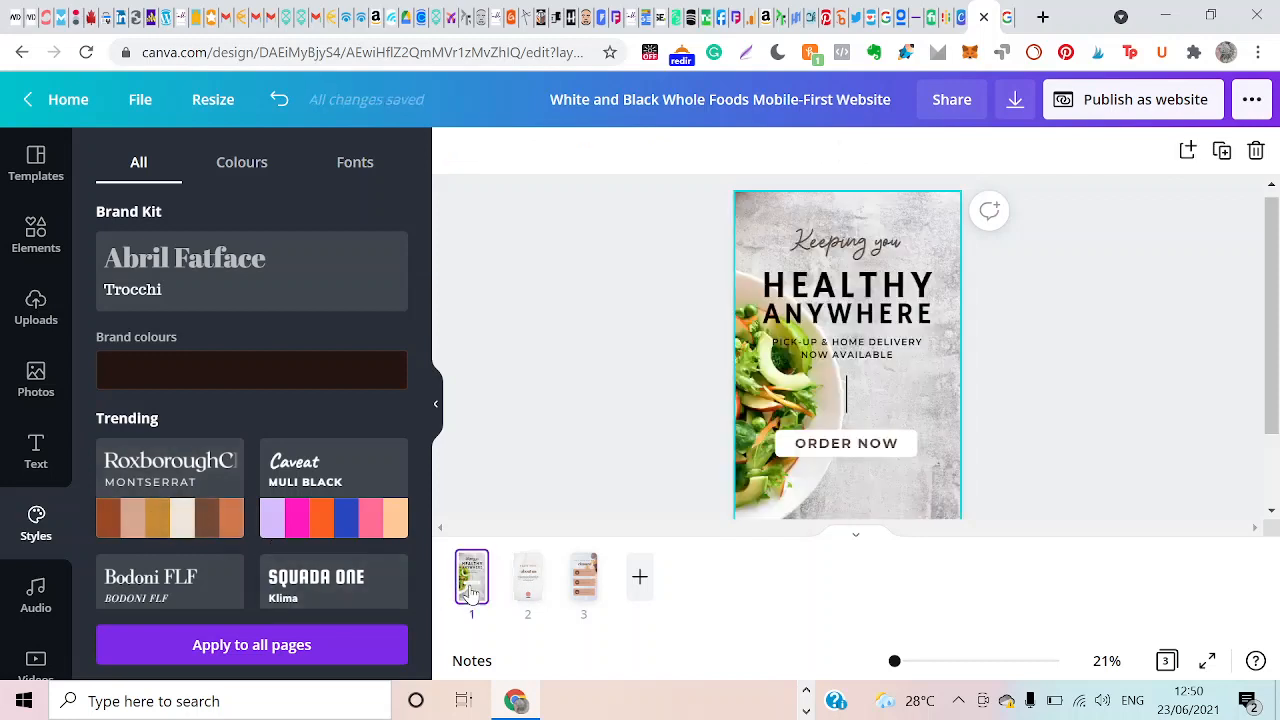
click(108, 530)
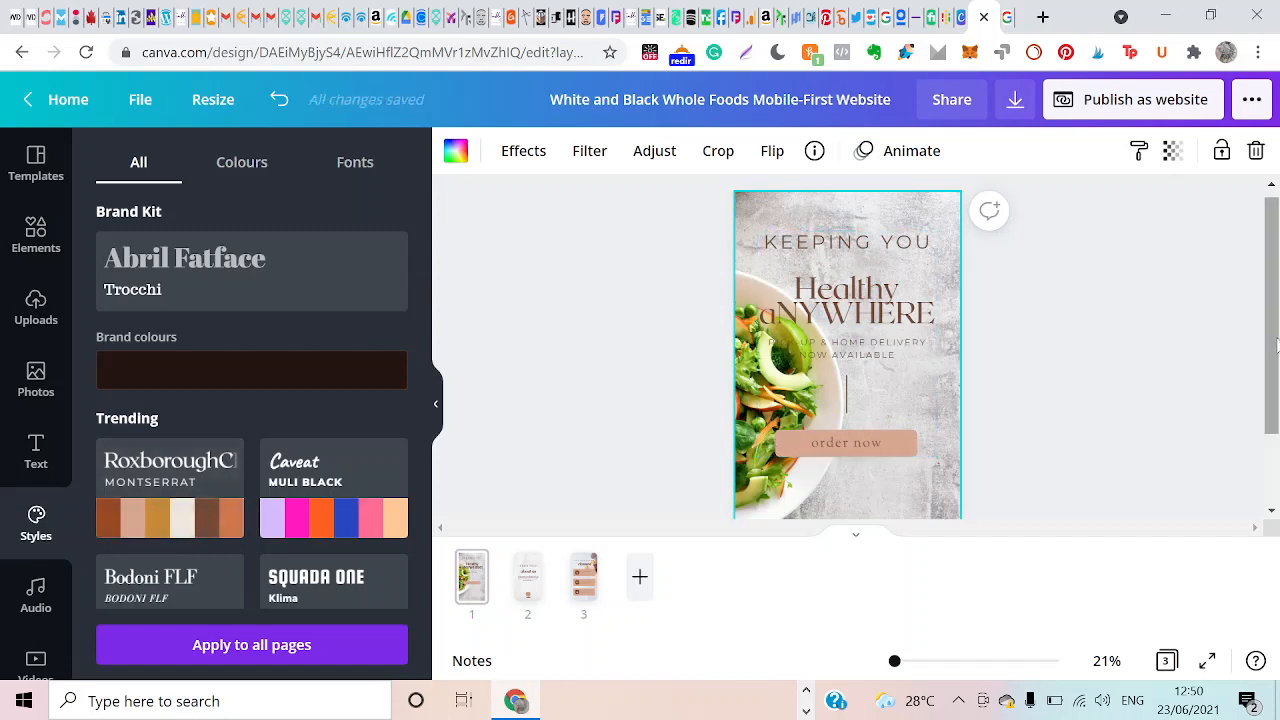
mouse_move(1273, 354)
mouse_down()
mouse_move(1276, 374)
mouse_move(1276, 346)
mouse_up()
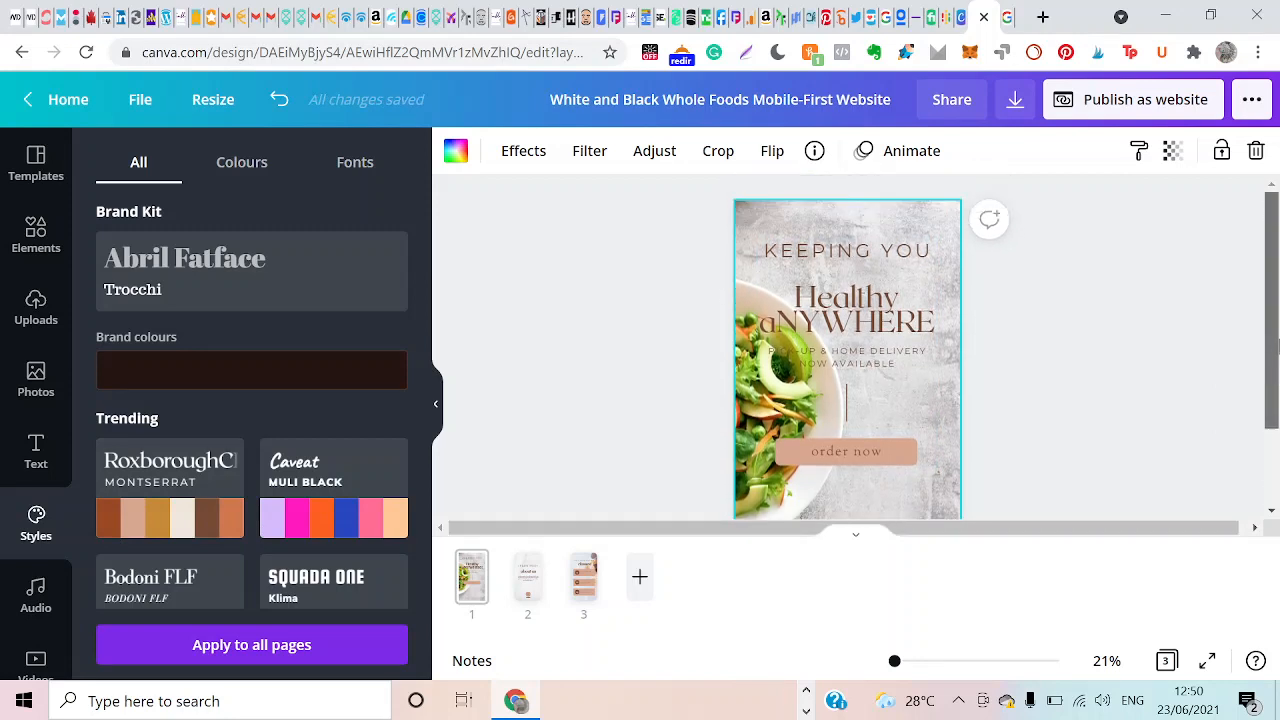
click(991, 467)
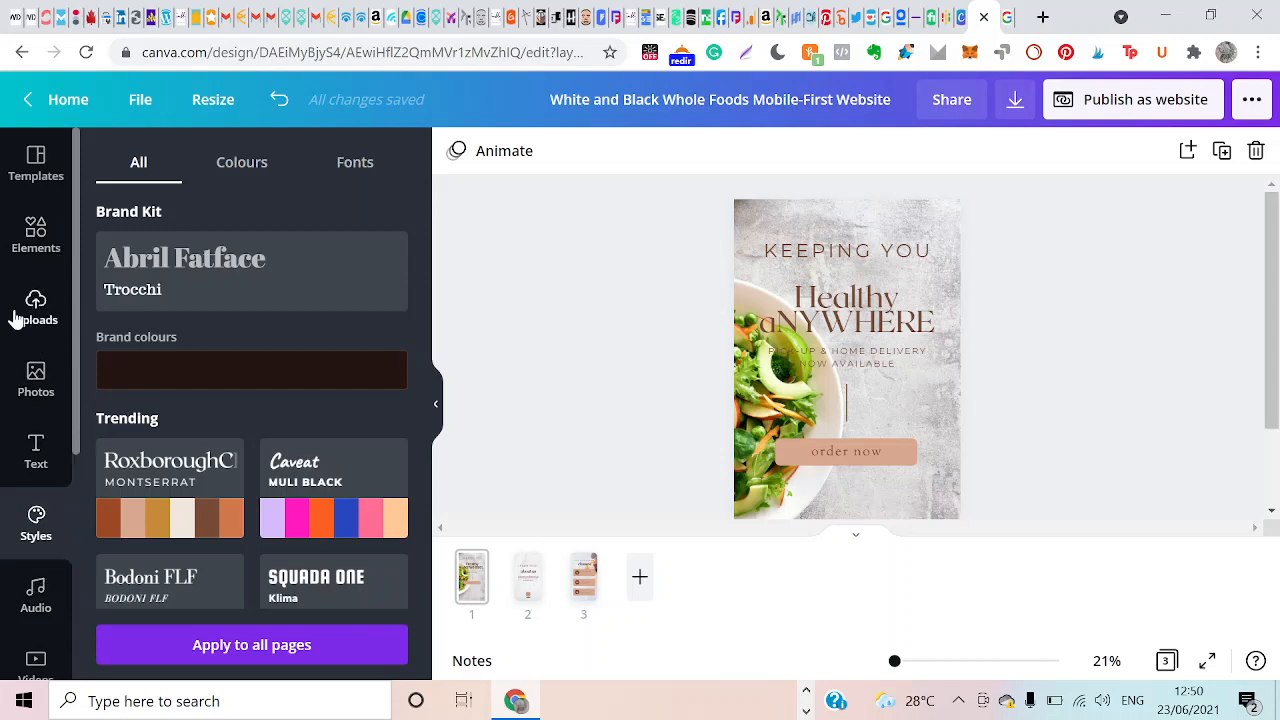
click(43, 256)
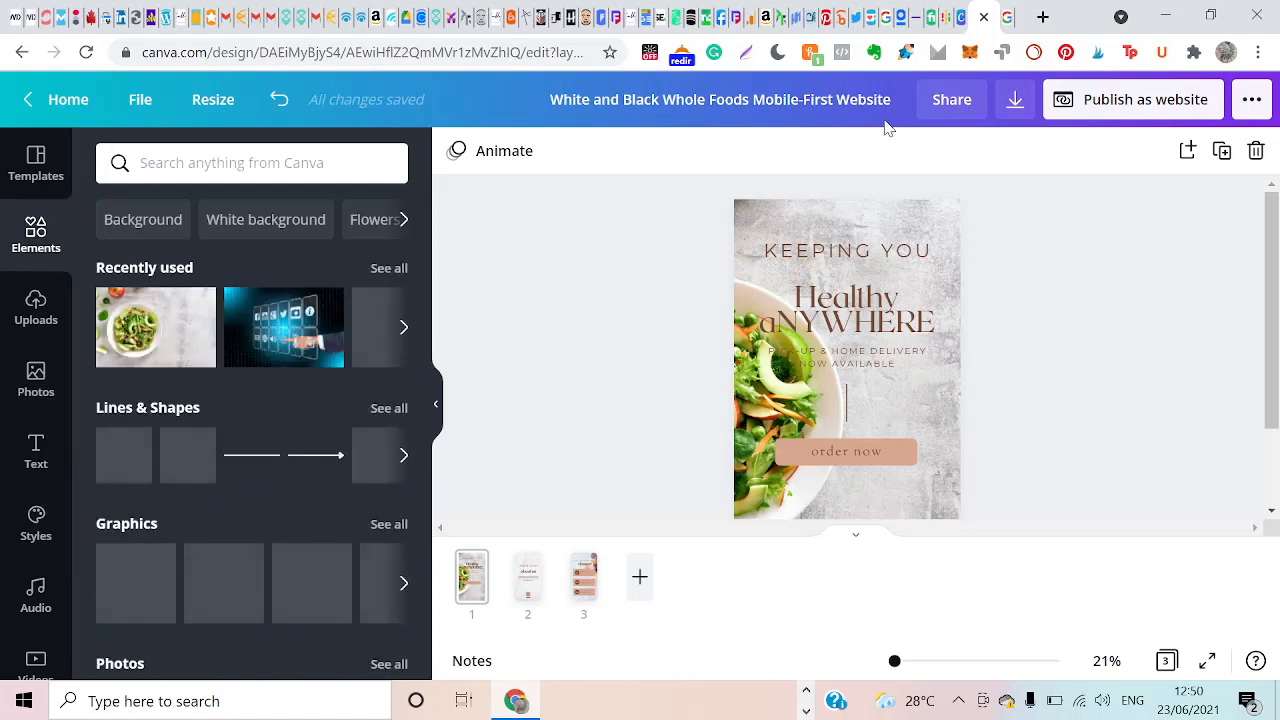
Preview the design's pages for website publishing, set the web style to Scrolling, and open the website.
click(1145, 106)
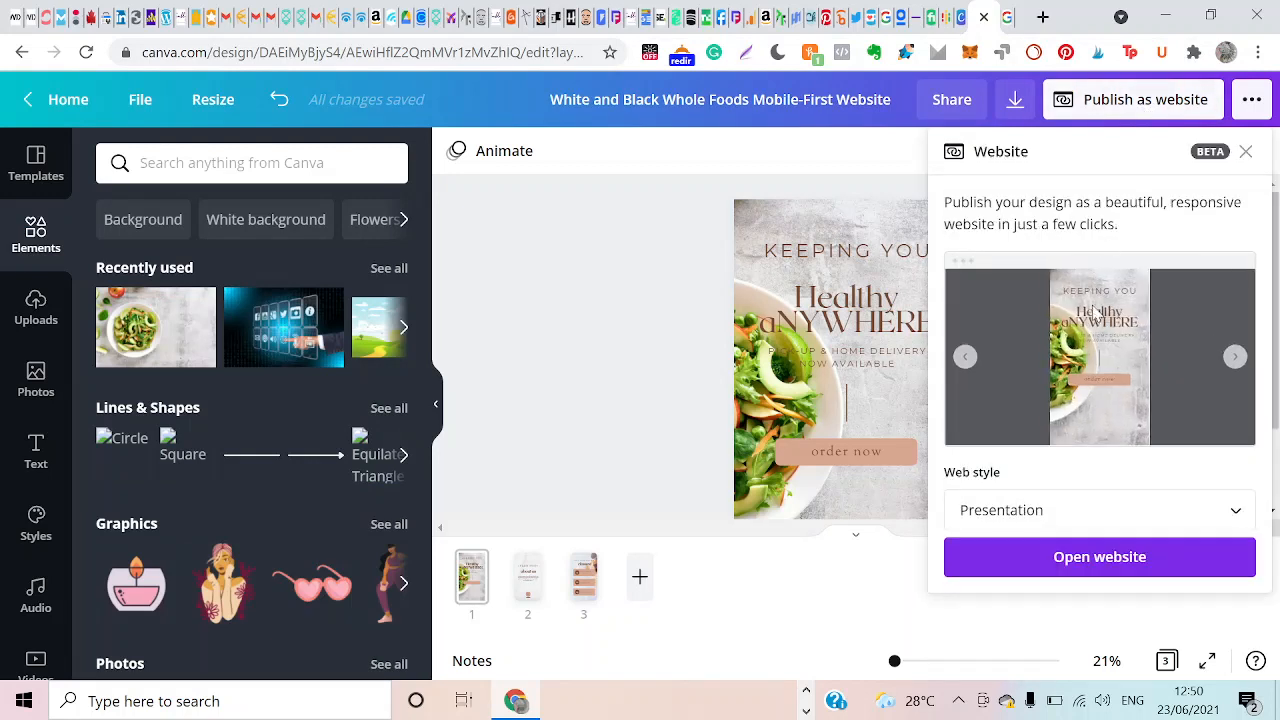
click(1236, 356)
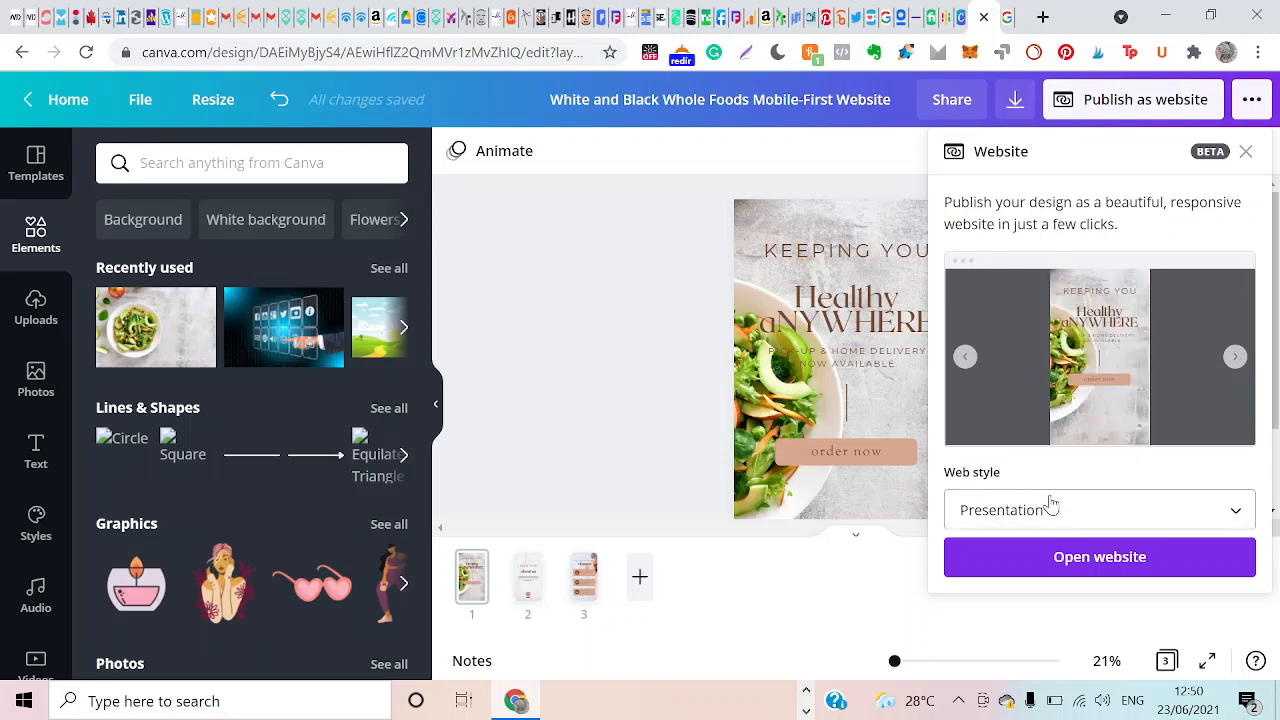
click(1128, 518)
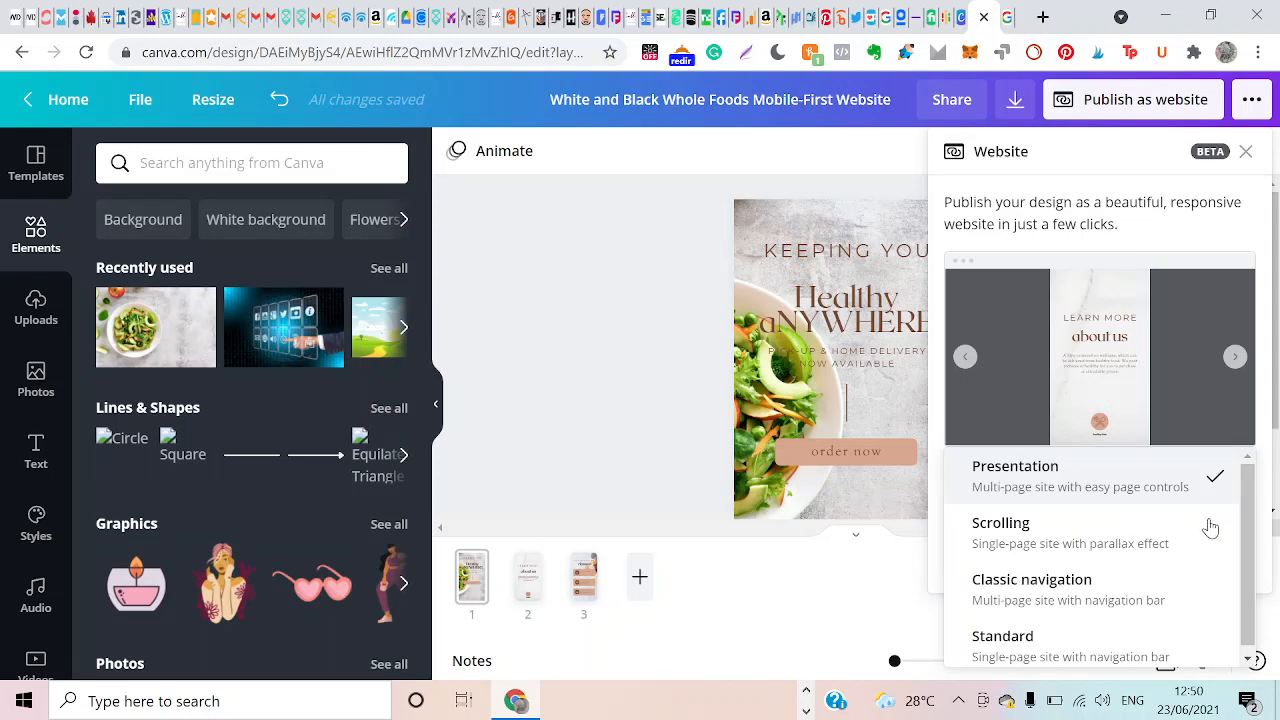
click(1071, 551)
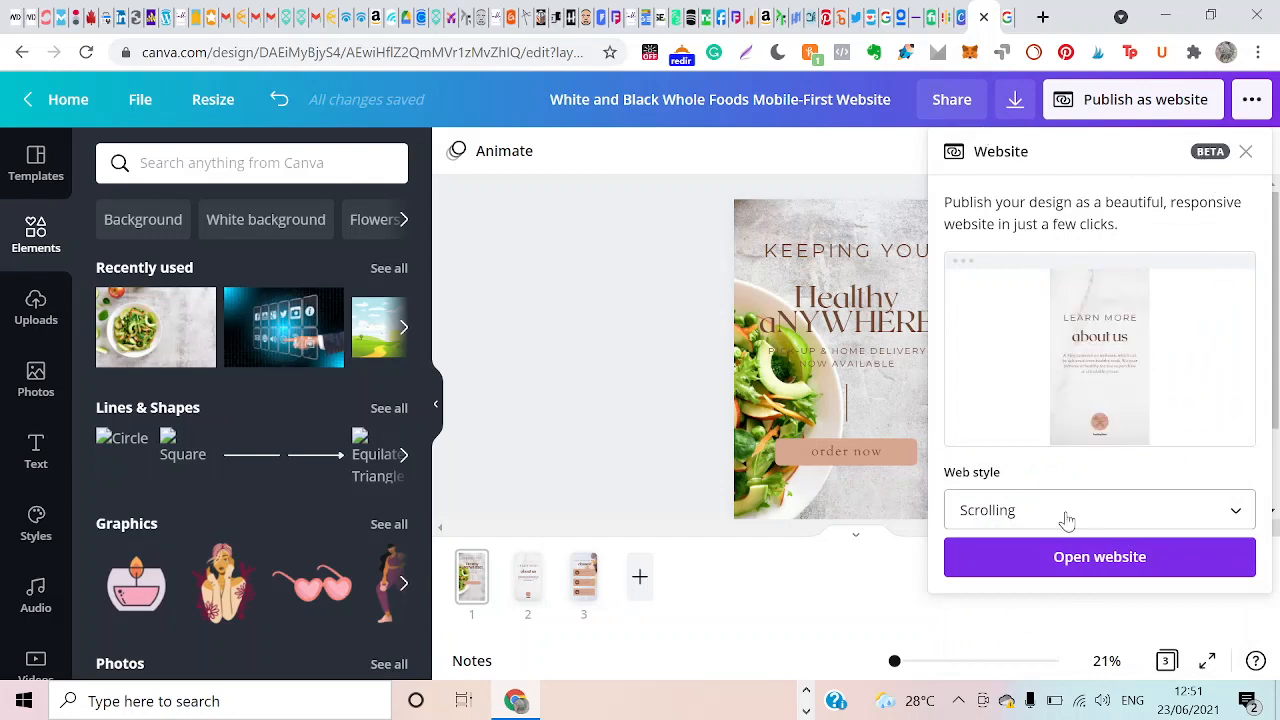
click(1042, 568)
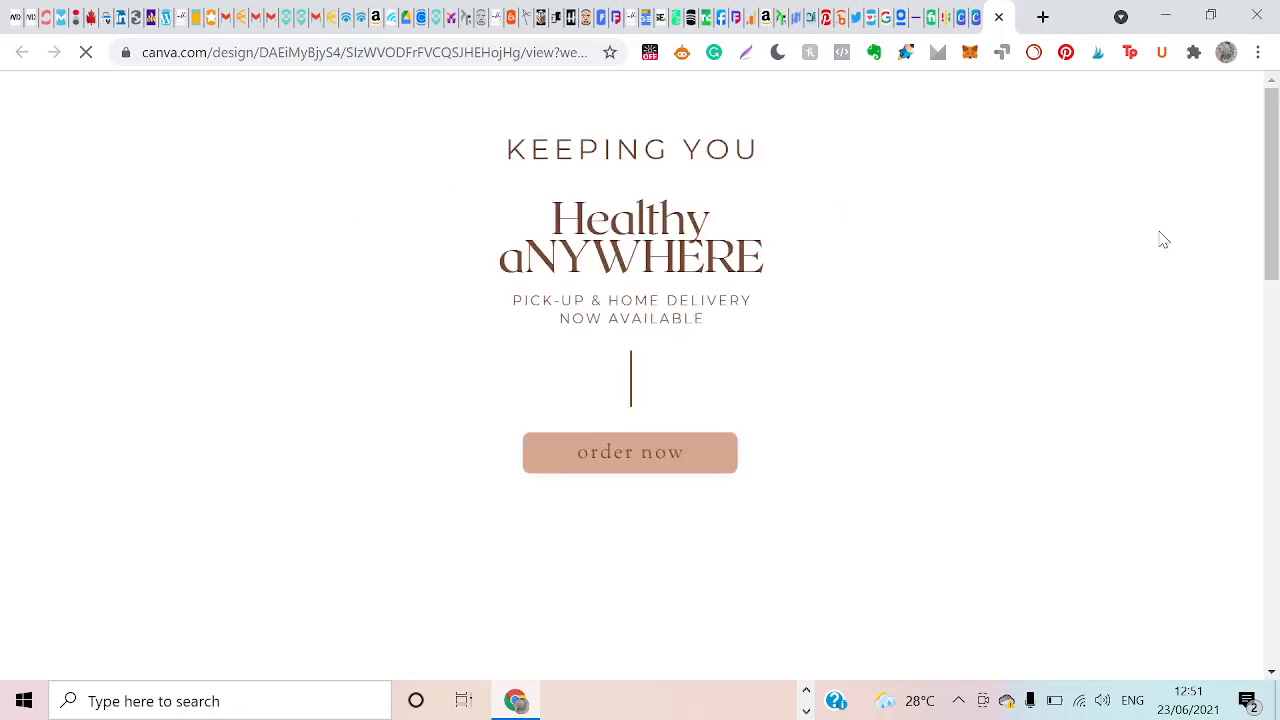
Reload the opened website, look through its scrolling sections from the top, and select its web address.
mouse_move(1272, 182)
mouse_down()
mouse_move(1258, 440)
mouse_move(1278, 92)
mouse_up()
click(86, 62)
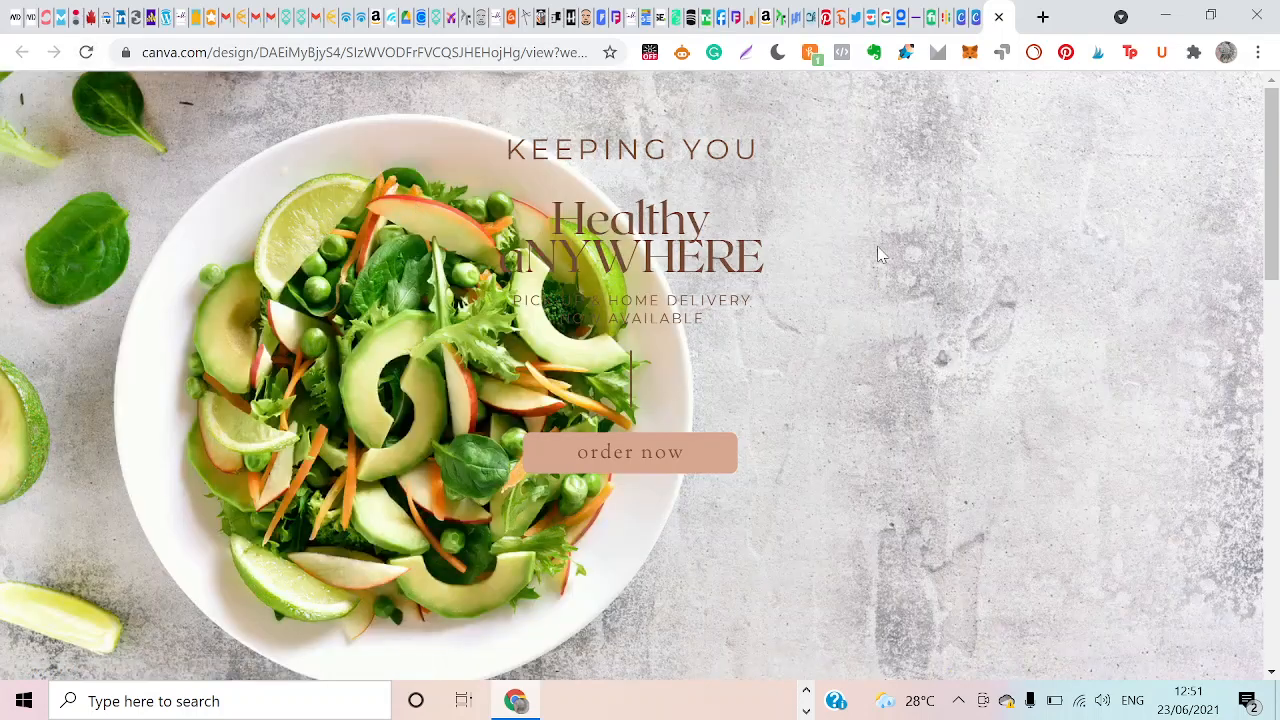
mouse_move(1273, 147)
mouse_down()
mouse_move(1265, 548)
mouse_move(1273, 110)
mouse_up()
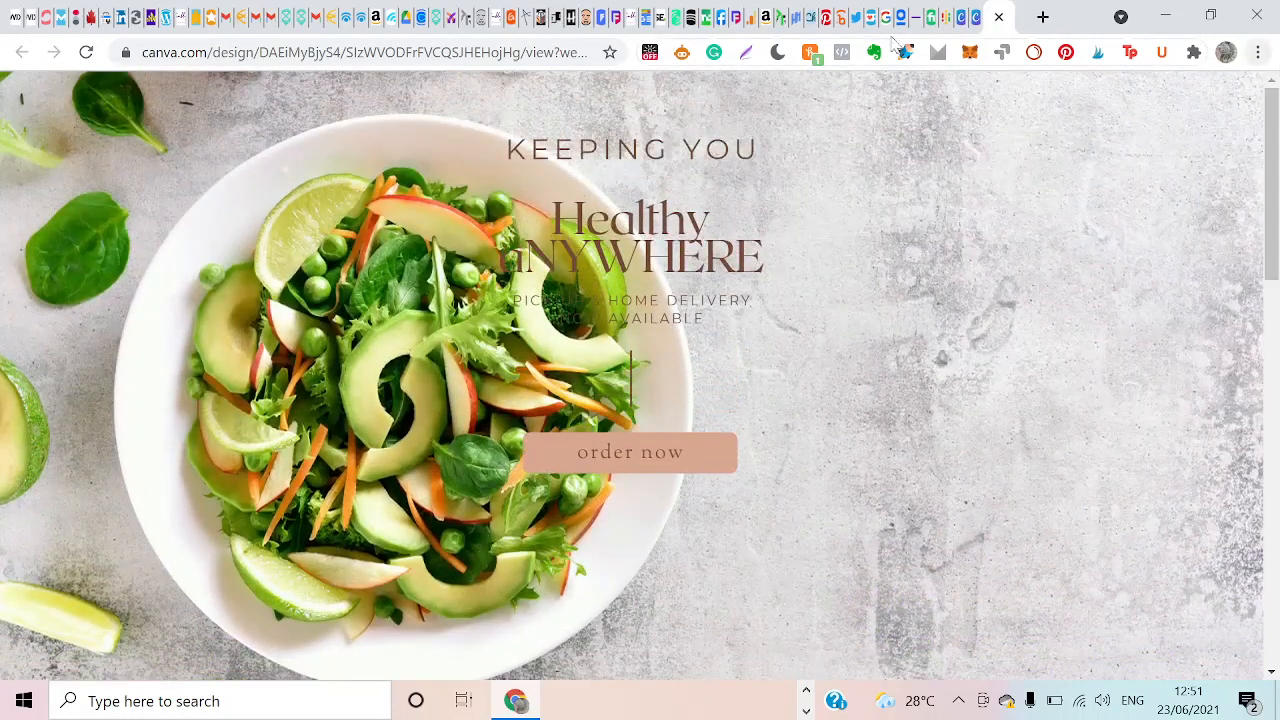
click(350, 55)
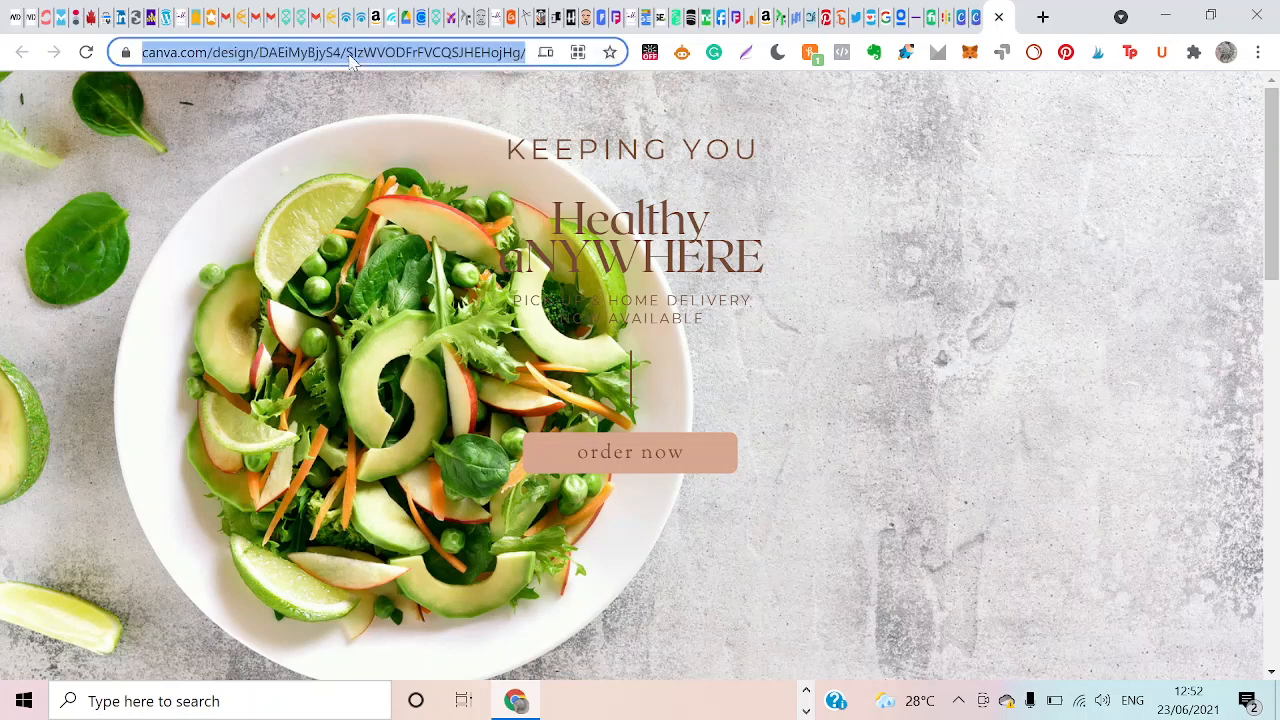